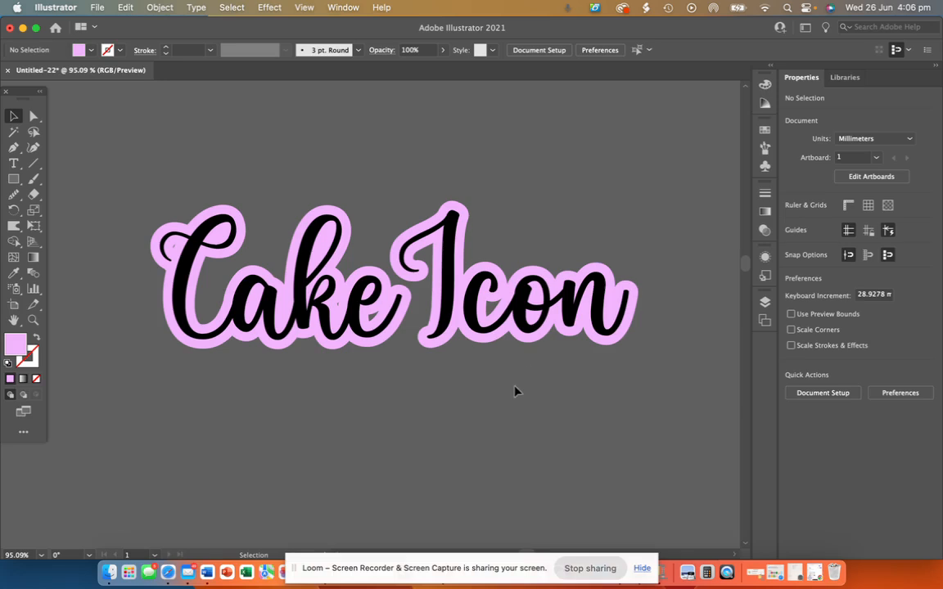
pyautogui.scroll(-5, 514, 391)
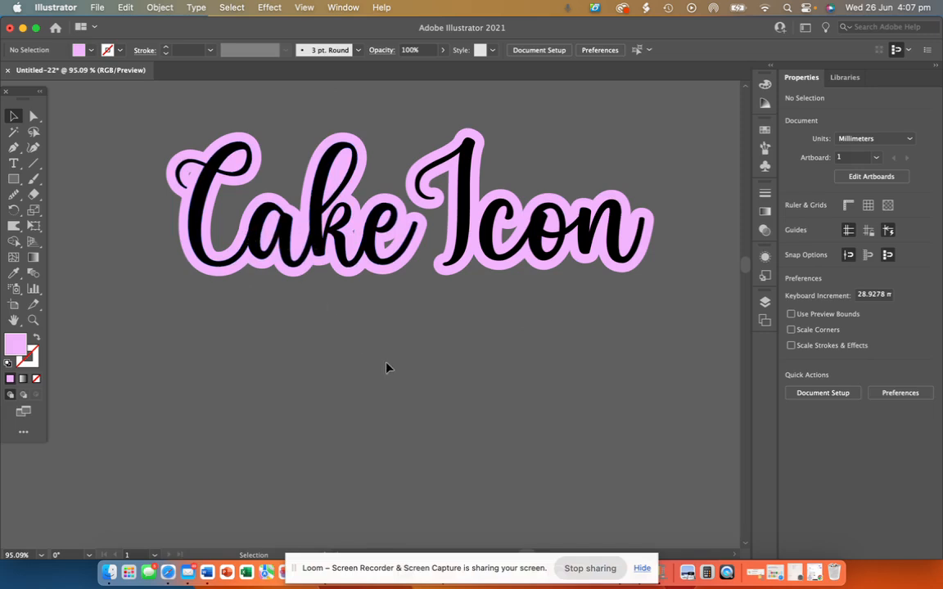
pyautogui.scroll(-2, 387, 368)
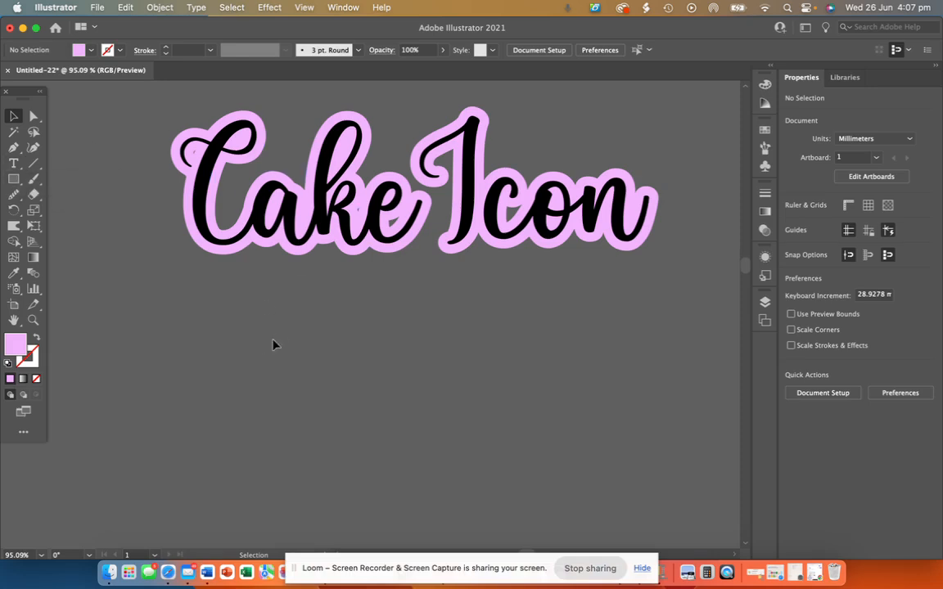
pyautogui.scroll(-2, 265, 346)
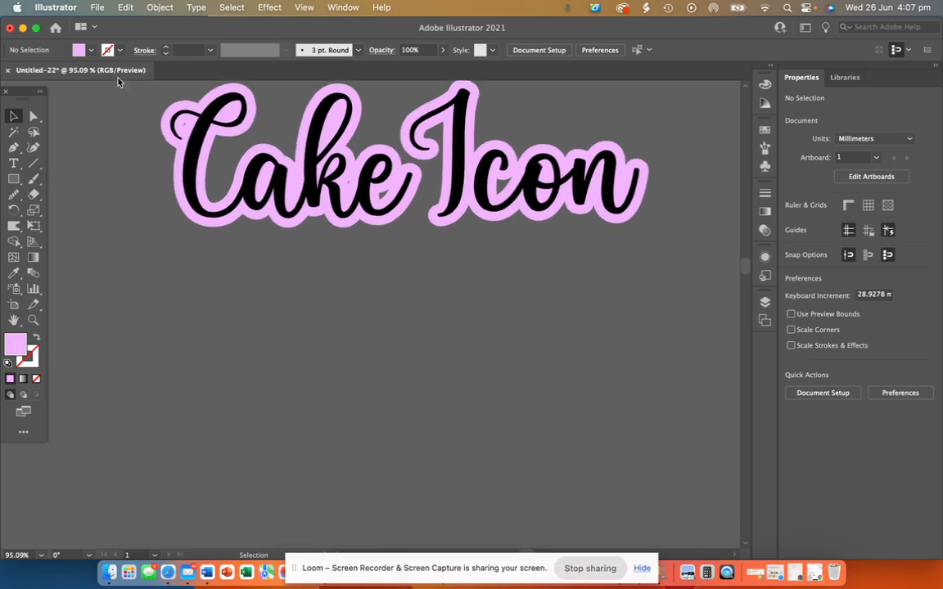
# Step: Create a new document from the recent landscape A4 preset, 297 x 210 mm
pyautogui.click(96, 7)
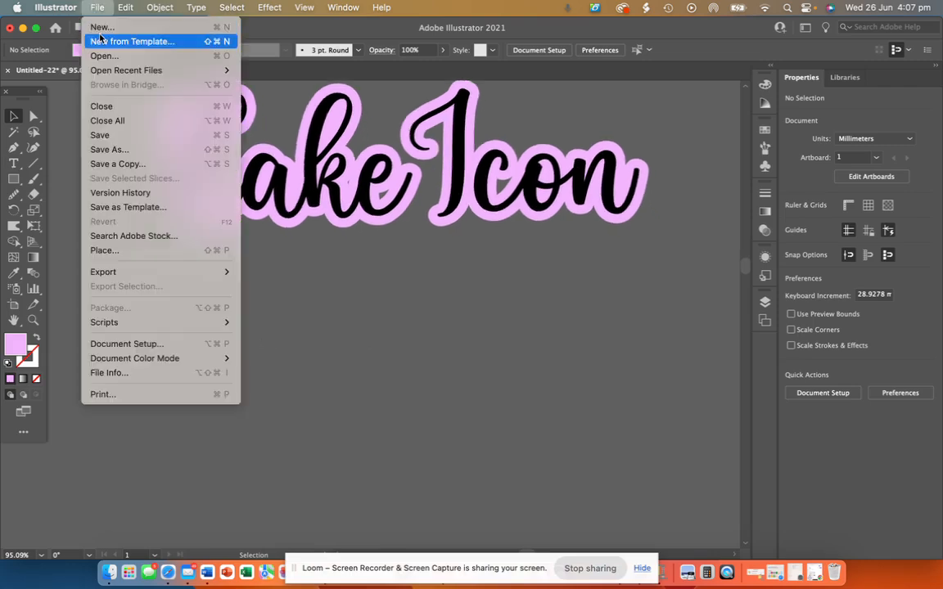
pyautogui.click(94, 27)
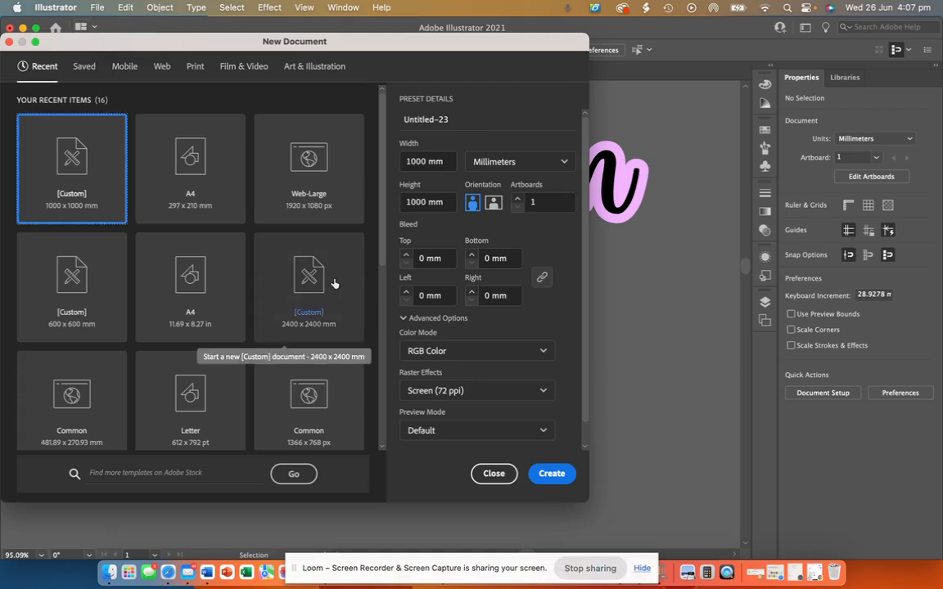
pyautogui.click(208, 194)
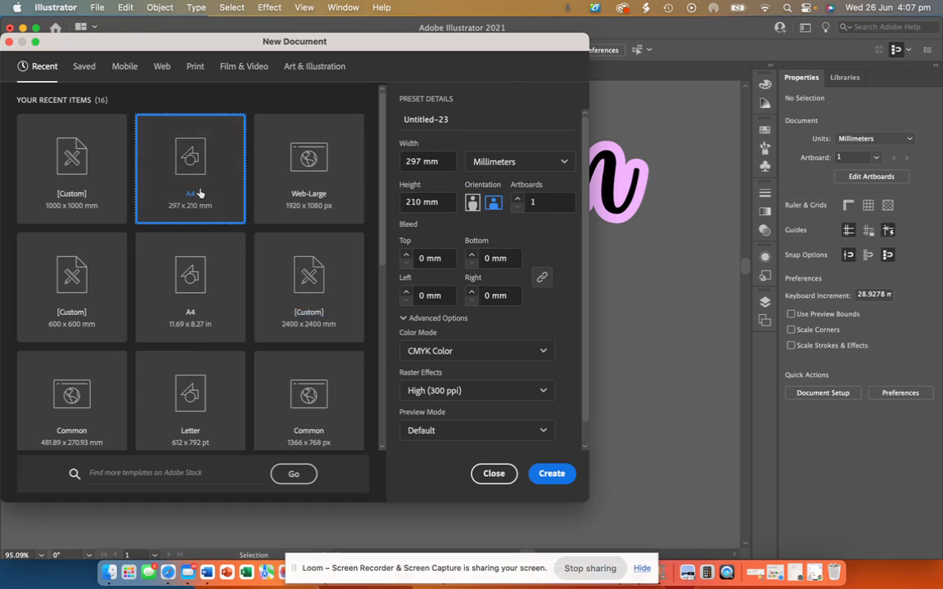
pyautogui.click(553, 474)
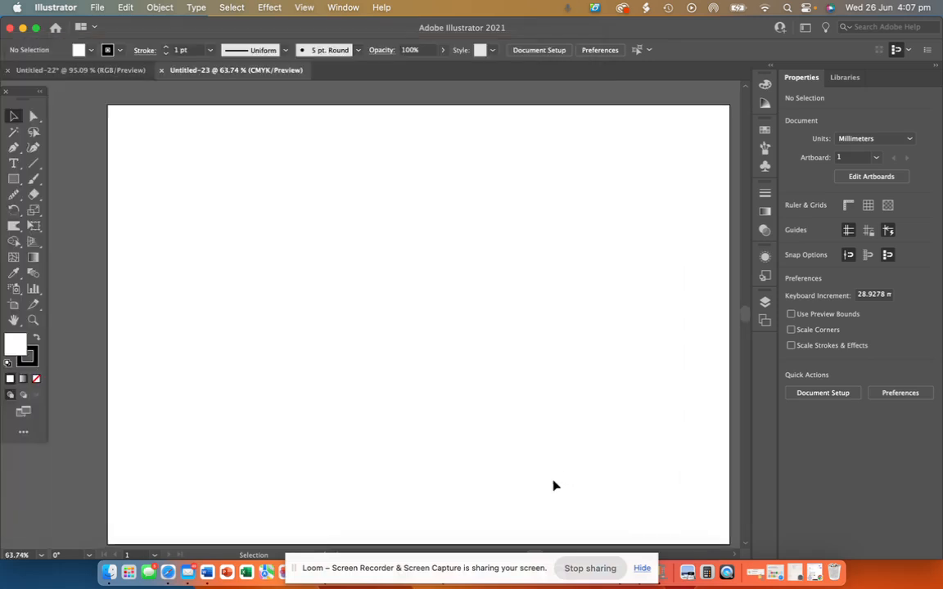
pyautogui.scroll(5, 553, 486)
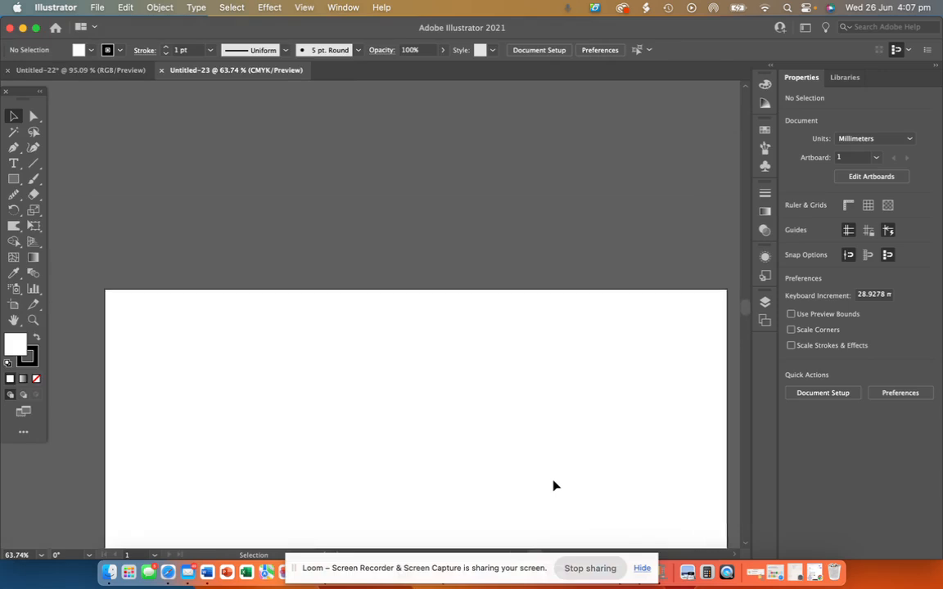
pyautogui.scroll(1, 553, 486)
pyautogui.hscroll(1, 553, 486)
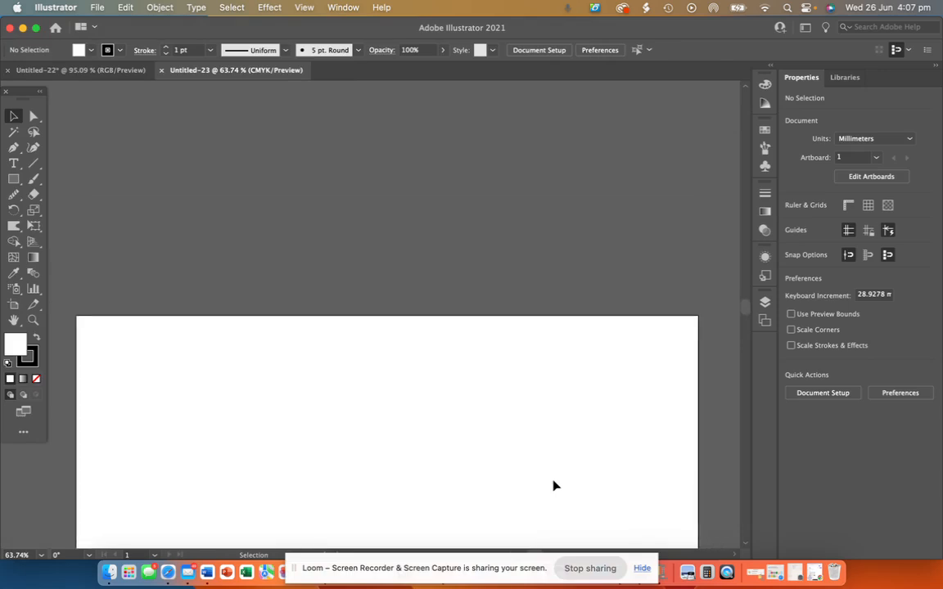
pyautogui.scroll(2, 553, 486)
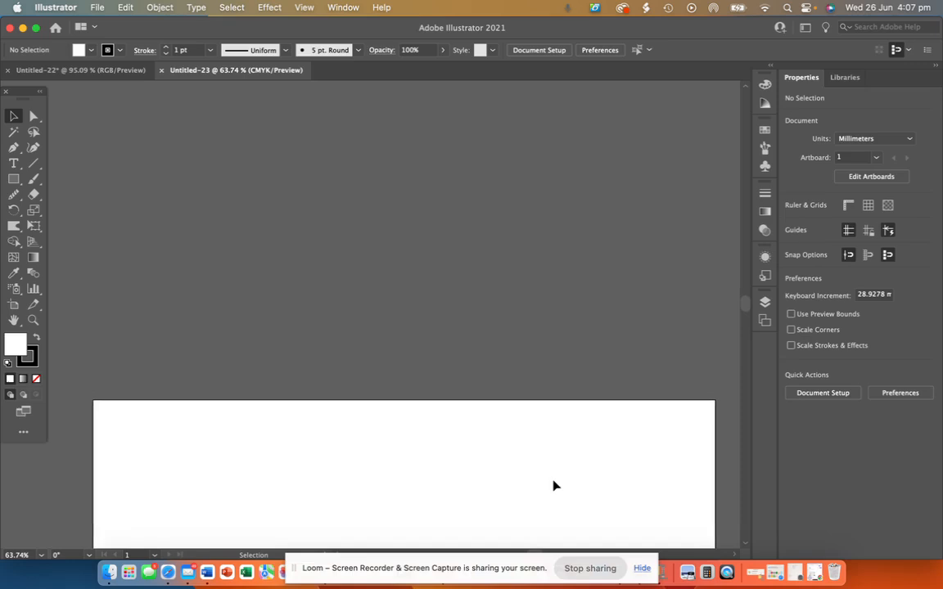
pyautogui.scroll(-3, 553, 486)
pyautogui.scroll(-3, 553, 486)
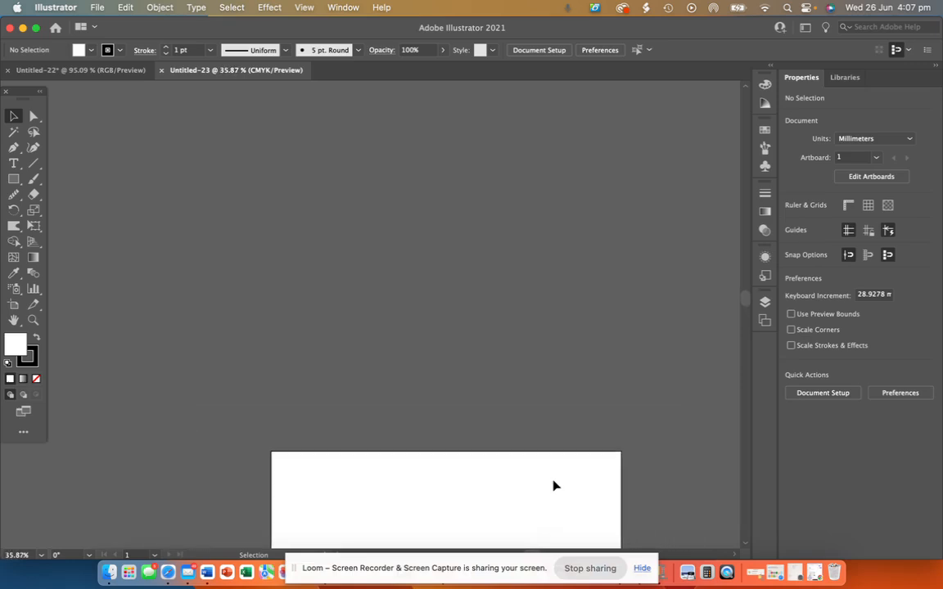
pyautogui.click(14, 178)
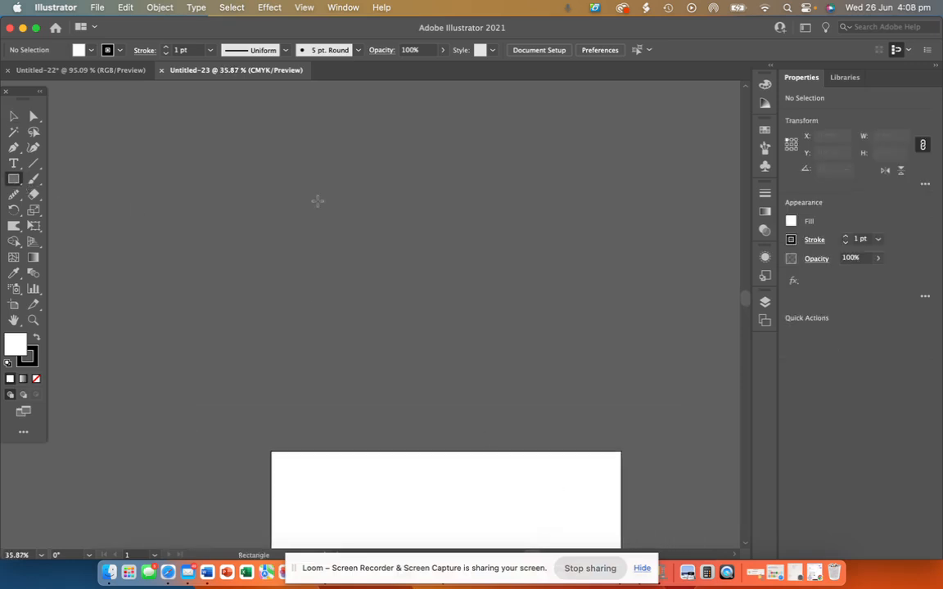
pyautogui.moveTo(356, 174); pyautogui.dragTo(574, 447)
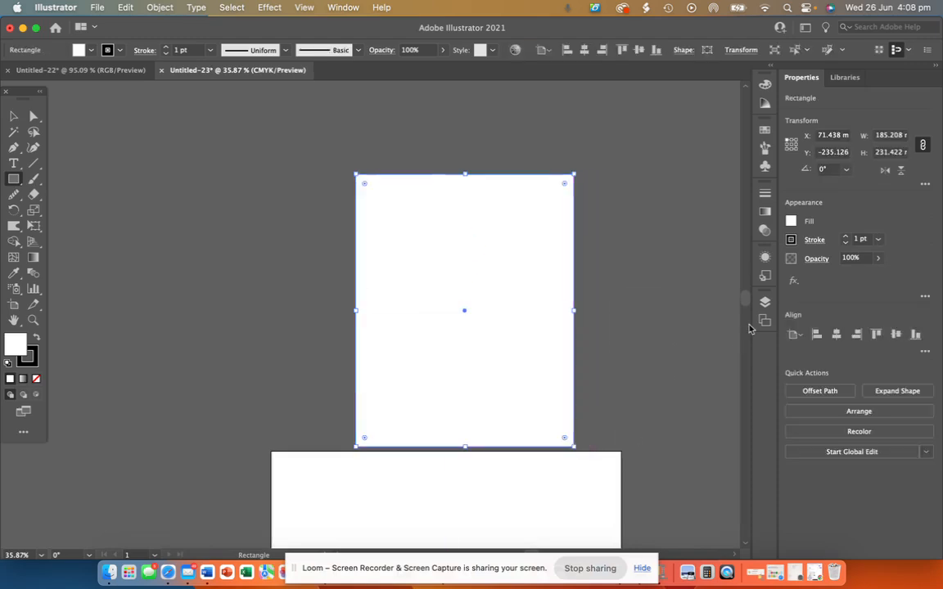
pyautogui.click(21, 117)
pyautogui.press('Delete')
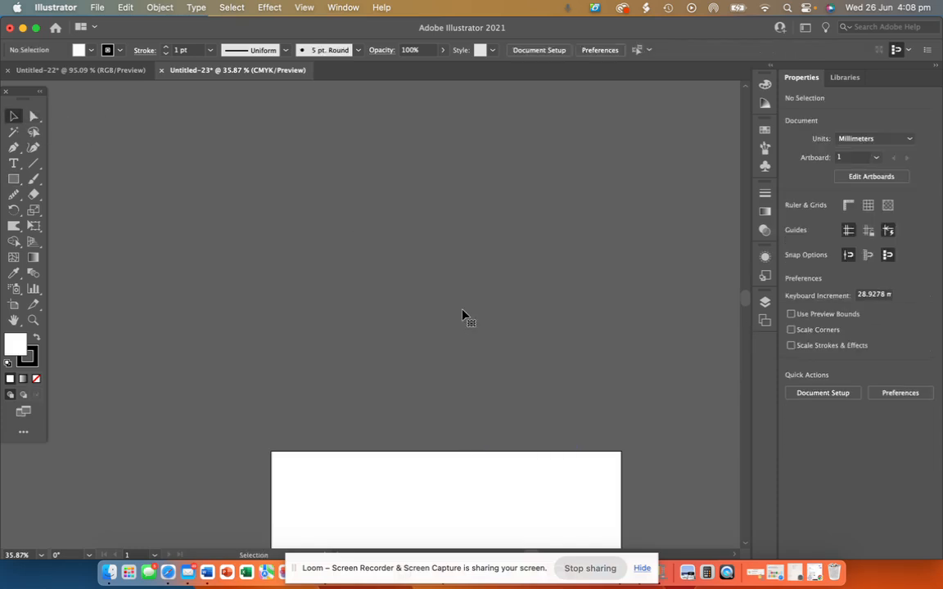
# Step: Draw a rectangle about 237 x 233 mm in the empty canvas above the artboard, then set its width to 177 mm with proportions kept
pyautogui.click(13, 178)
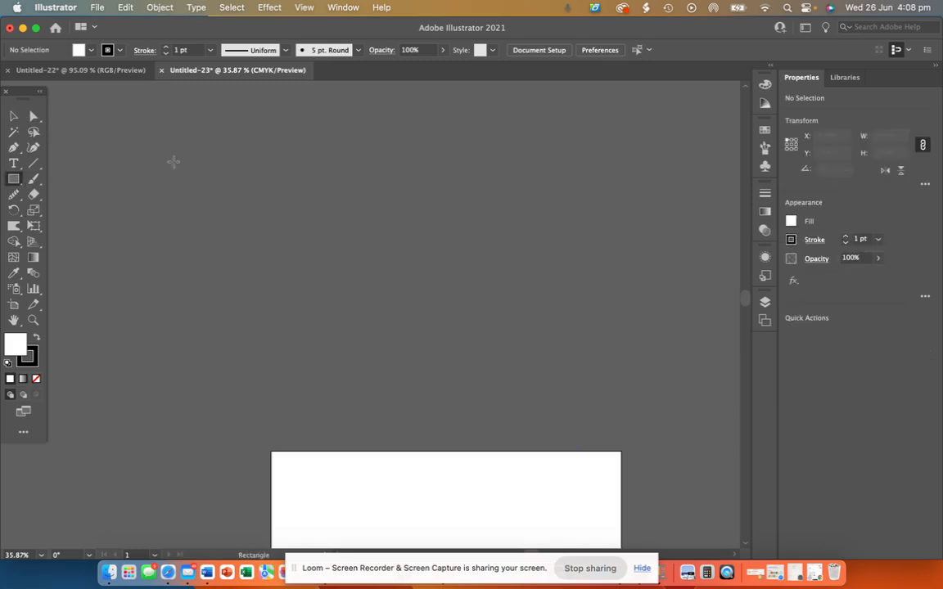
pyautogui.moveTo(309, 143)
pyautogui.mouseDown()
pyautogui.moveTo(516, 276)
pyautogui.moveTo(587, 417)
pyautogui.mouseUp()
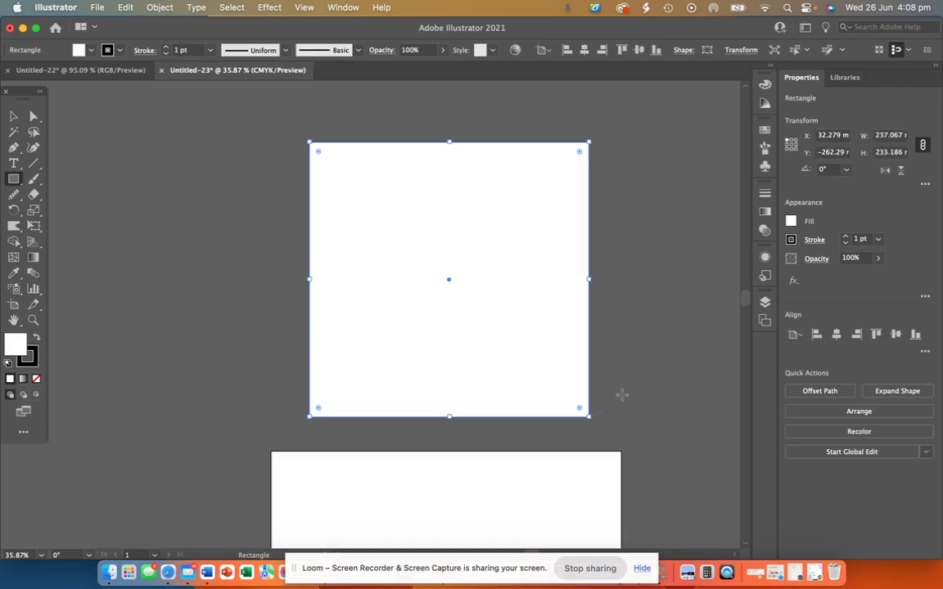
pyautogui.click(896, 136)
pyautogui.write('177 mm')
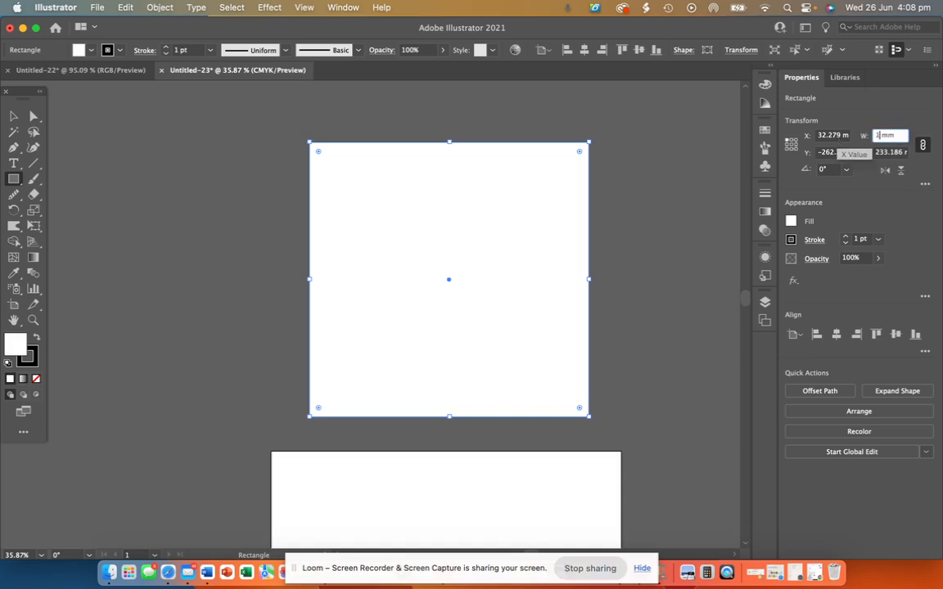
pyautogui.press('Return')
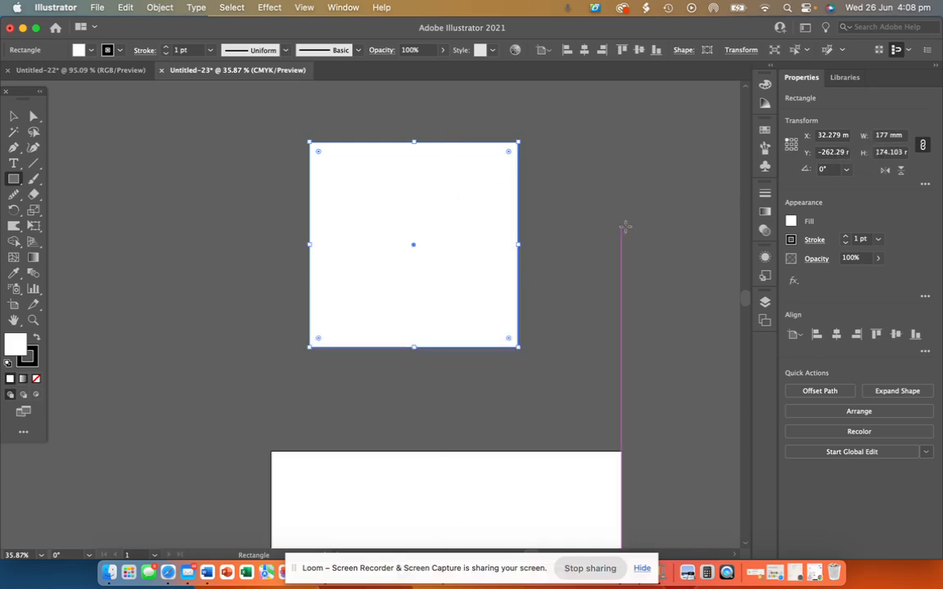
pyautogui.click(920, 143)
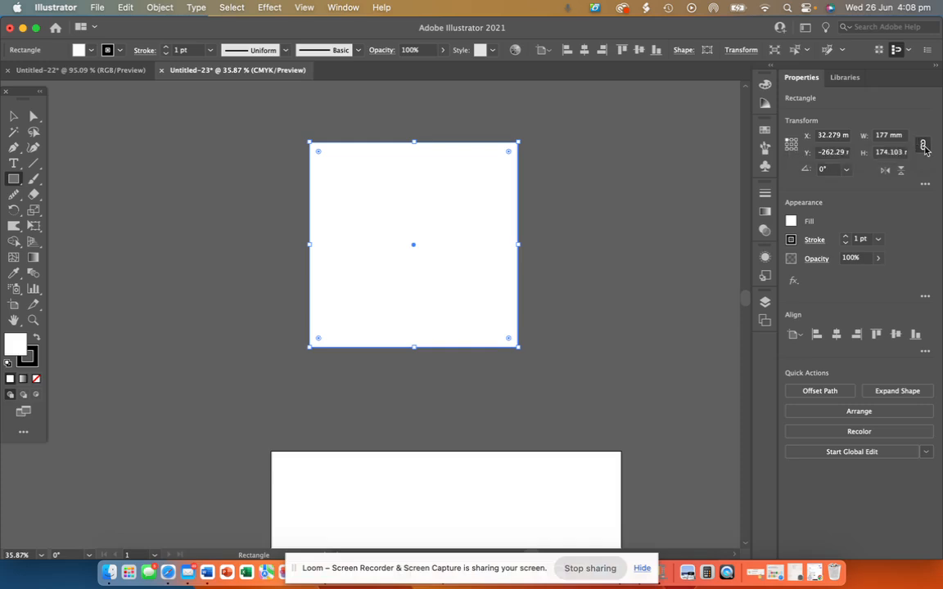
pyautogui.click(922, 146)
pyautogui.click(923, 146)
pyautogui.click(923, 146)
pyautogui.click(922, 146)
# Step: Set the rectangle's height to 150 mm and unlink its width and height proportions
pyautogui.scroll(2, 500, 275)
pyautogui.hscroll(-2, 500, 276)
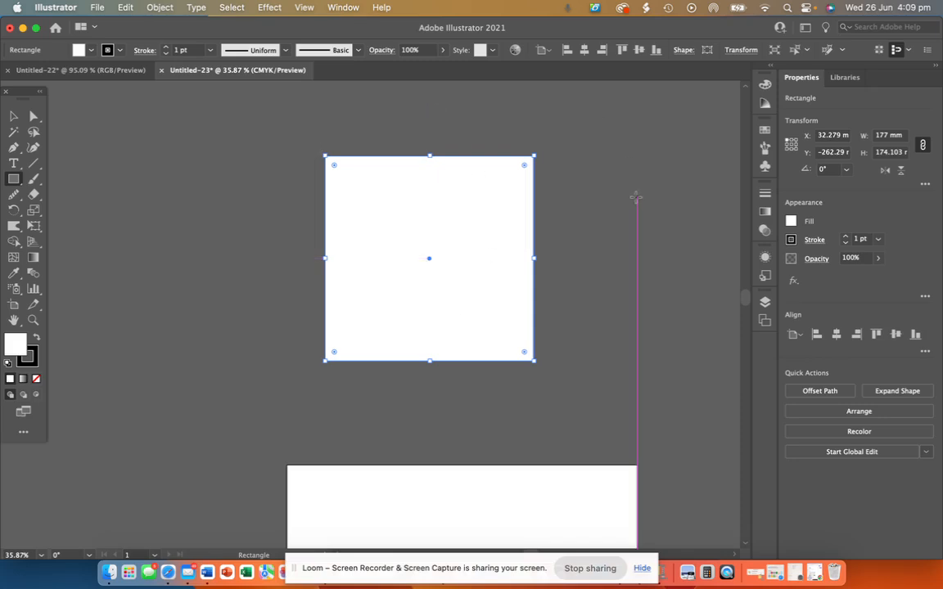
pyautogui.click(901, 152)
pyautogui.moveTo(902, 153); pyautogui.dragTo(849, 153)
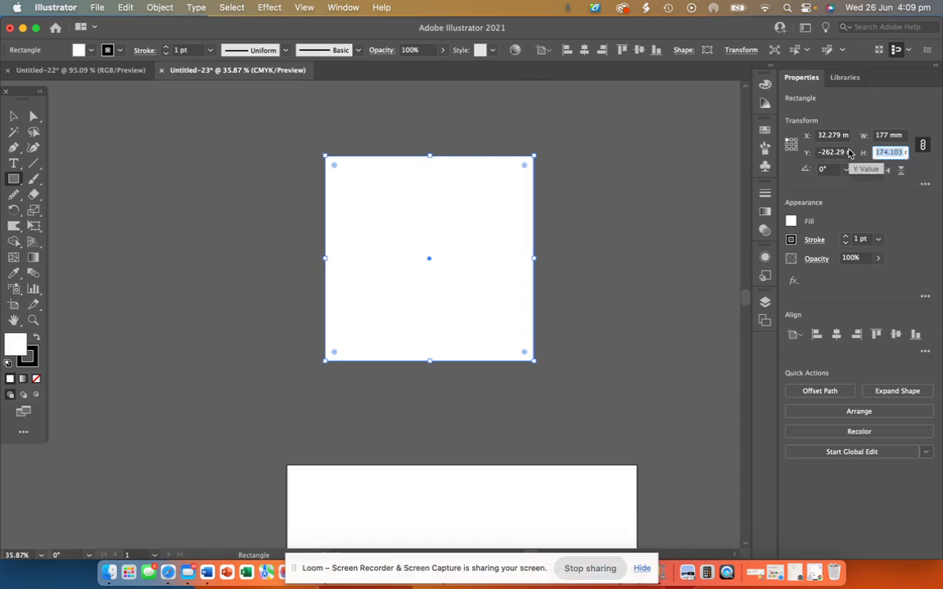
pyautogui.write('1')
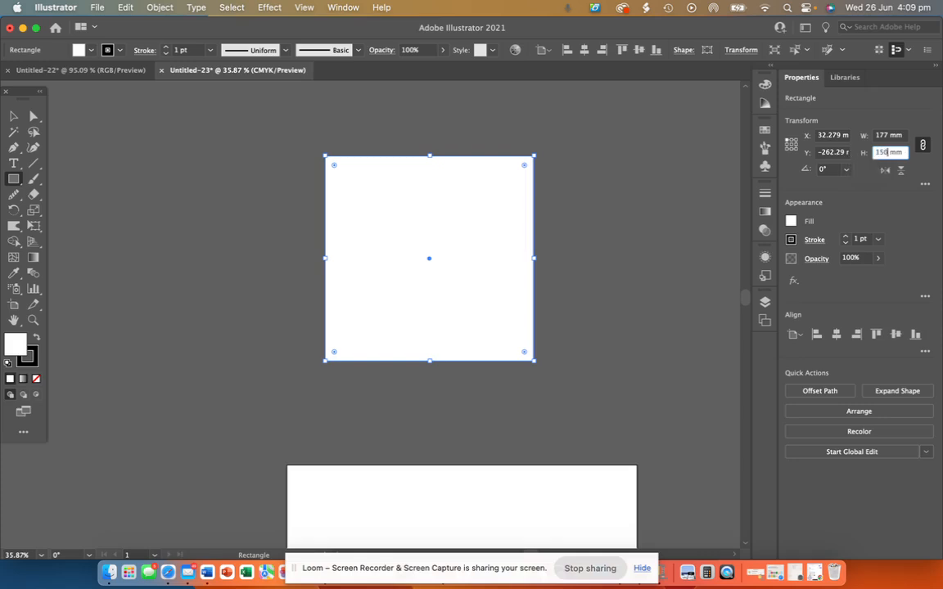
pyautogui.write('50')
pyautogui.press('Return')
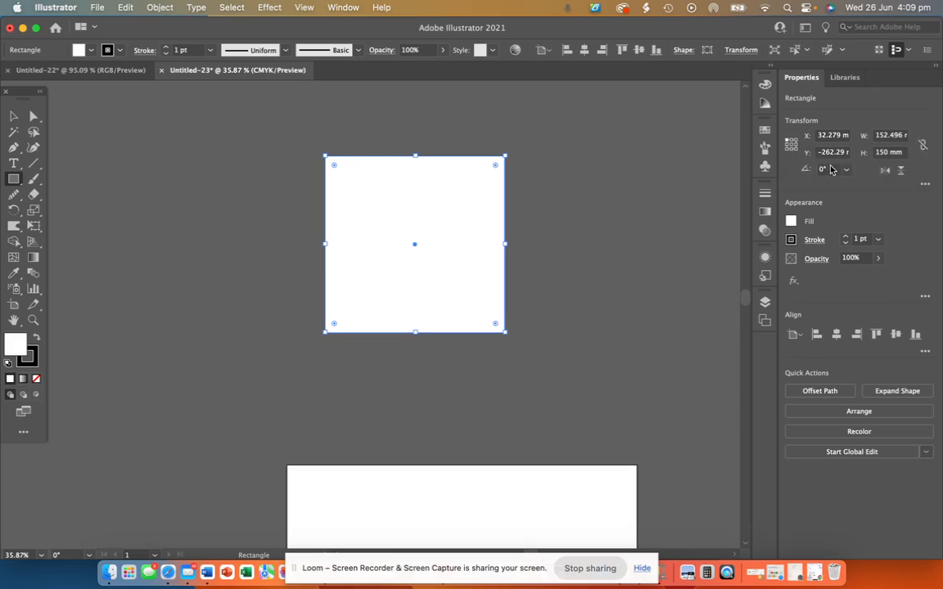
# Step: Set the rectangle's width to 177 mm and move the rectangle down to just above the artboard
pyautogui.click(903, 136)
pyautogui.write('13')
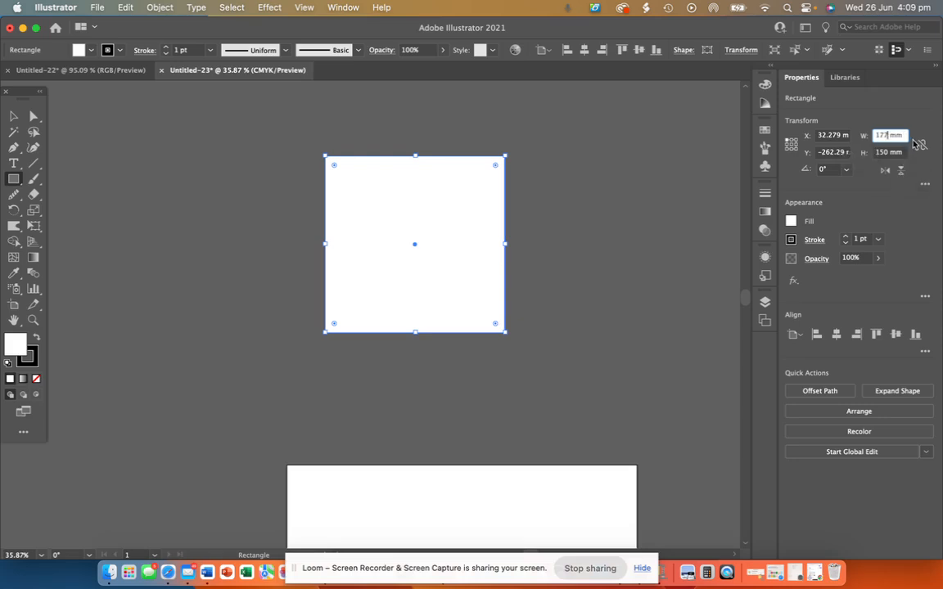
pyautogui.press('Return')
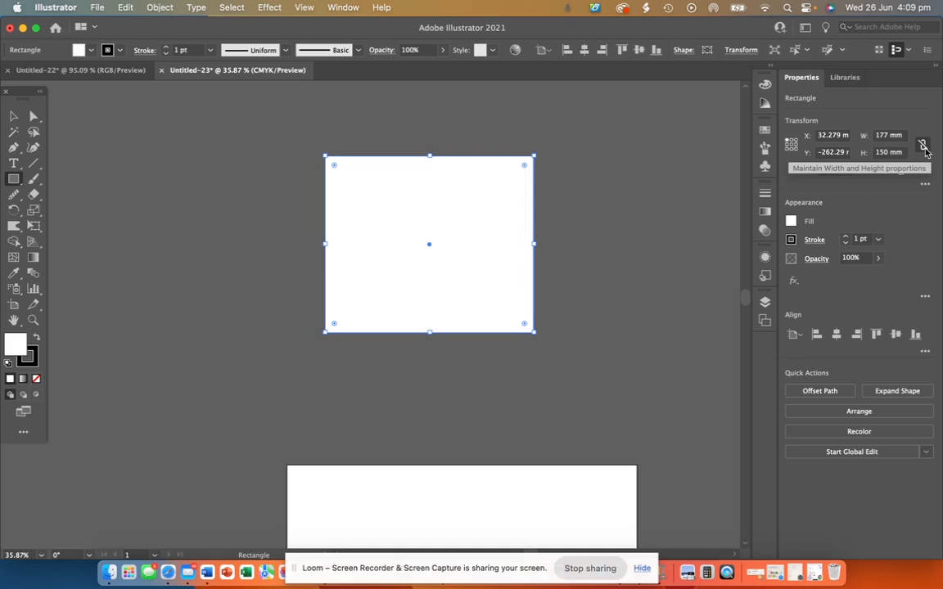
pyautogui.click(684, 244)
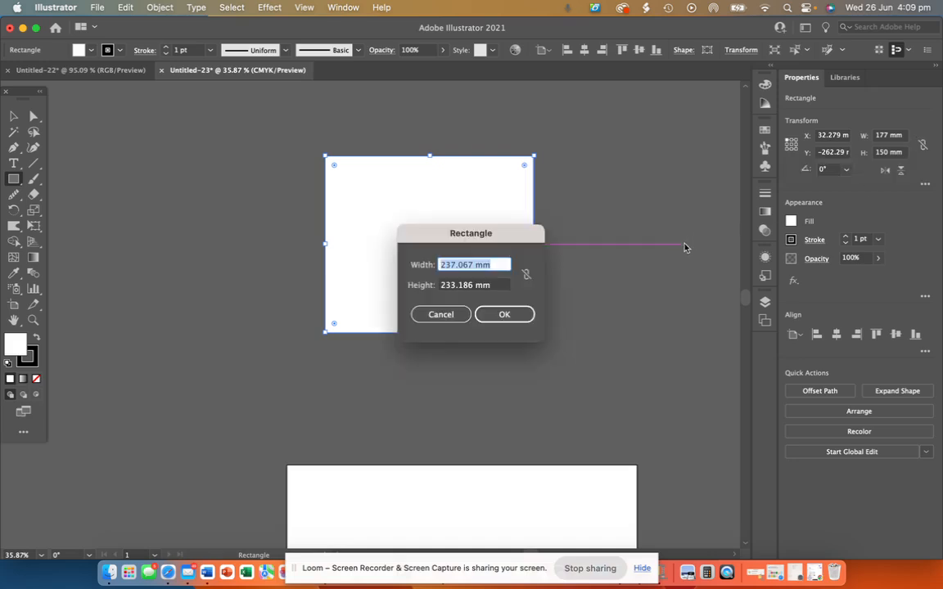
pyautogui.click(440, 314)
pyautogui.press('v')
pyautogui.moveTo(491, 247); pyautogui.dragTo(487, 327)
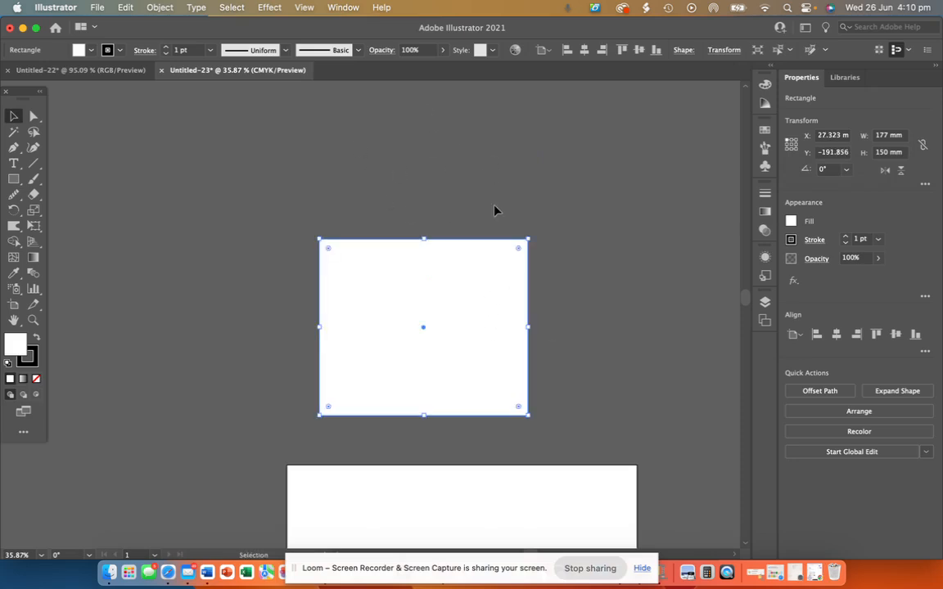
# Step: Add a placeholder text object above the rectangle, enlarge it to about 121 pt and centre it roughly over the rectangle
pyautogui.click(13, 162)
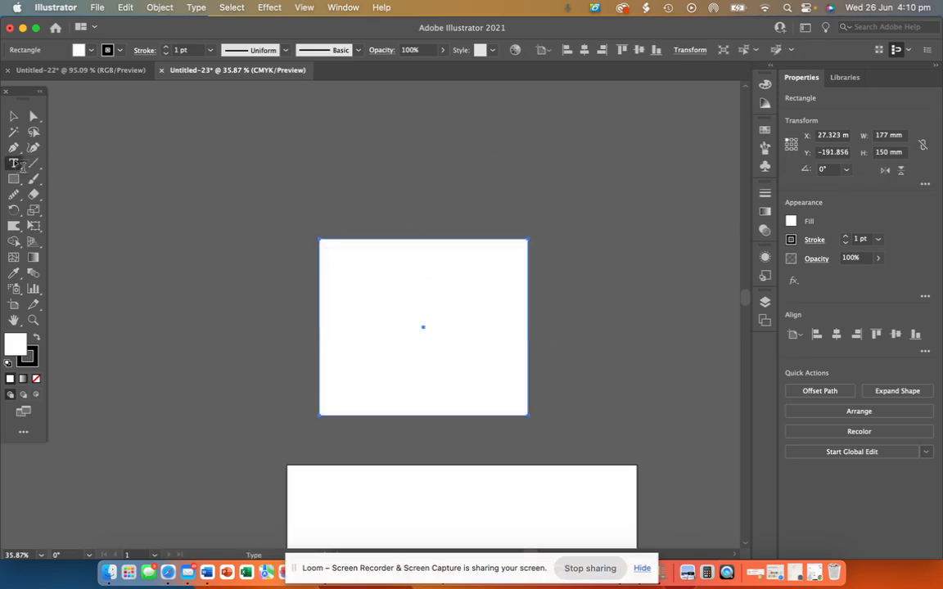
pyautogui.click(378, 152)
pyautogui.press('Escape')
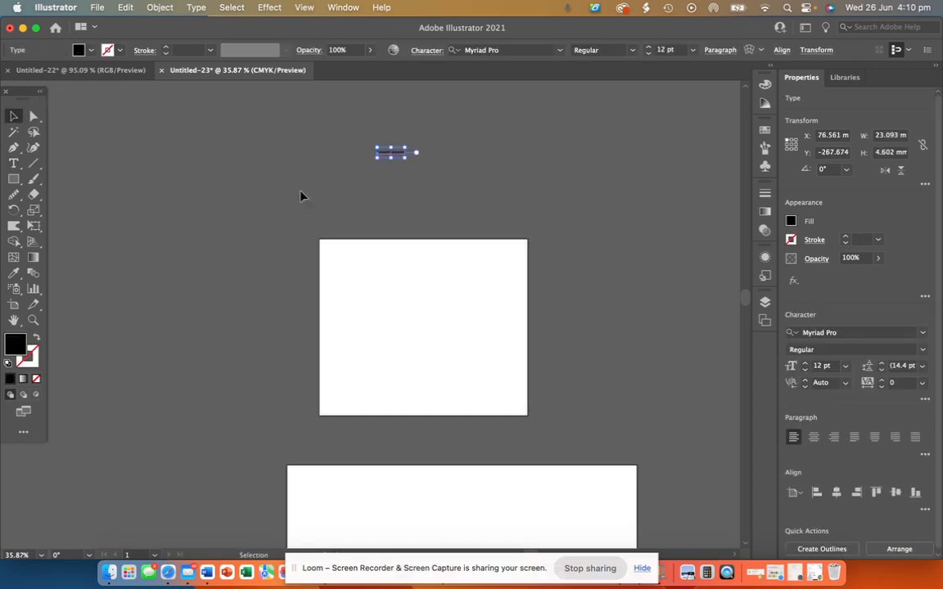
pyautogui.moveTo(405, 157); pyautogui.dragTo(526, 254)
pyautogui.moveTo(478, 190); pyautogui.dragTo(509, 206)
pyautogui.moveTo(448, 187); pyautogui.dragTo(452, 192)
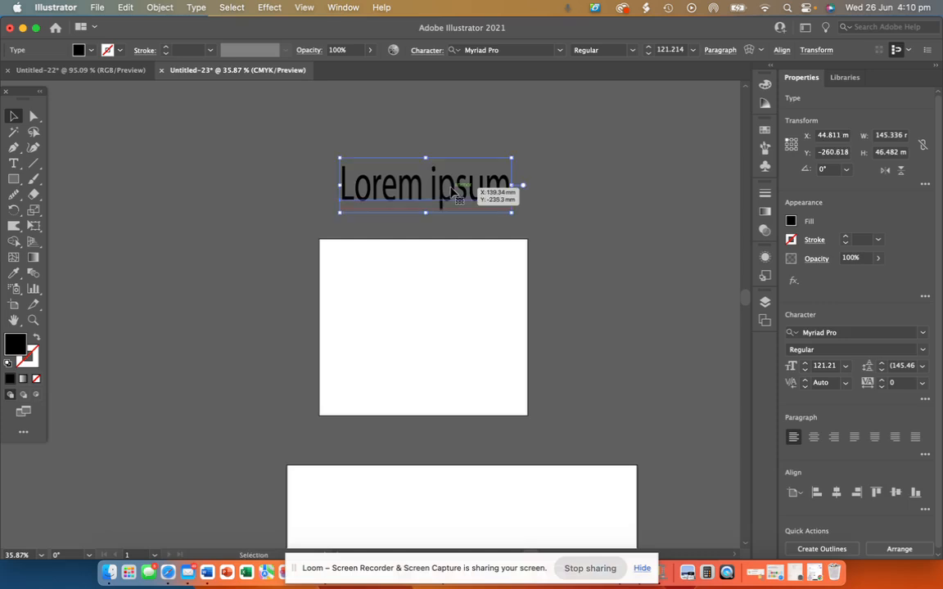
# Step: Replace the placeholder text above the rectangle with "Violet"
pyautogui.doubleClick(509, 196)
pyautogui.press('BackSpace')
pyautogui.press('BackSpace')
pyautogui.press('BackSpace')
pyautogui.press('BackSpace')
pyautogui.press('BackSpace')
pyautogui.press('BackSpace')
pyautogui.press('BackSpace')
pyautogui.press('BackSpace')
pyautogui.press('BackSpace')
pyautogui.press('BackSpace')
pyautogui.press('BackSpace')
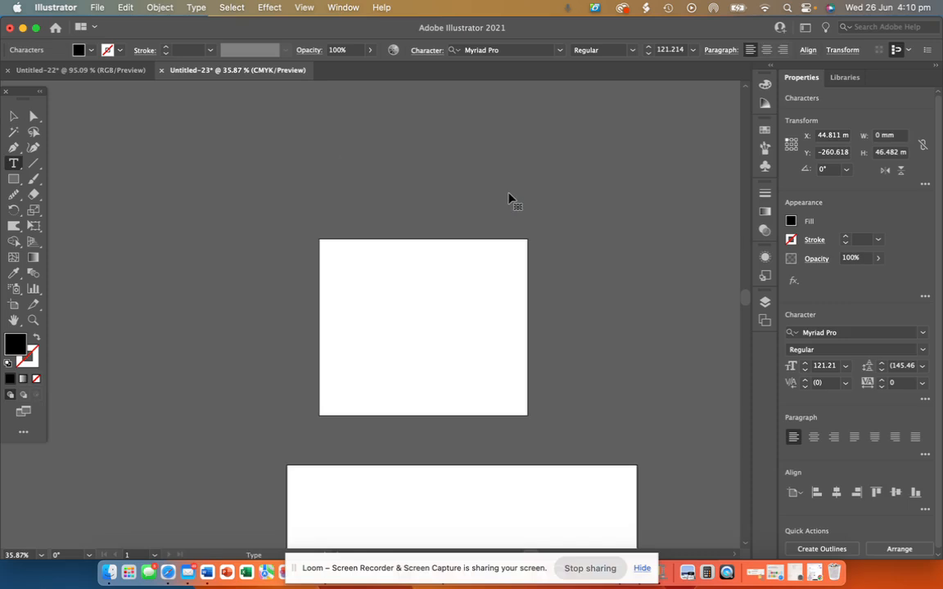
pyautogui.write('I')
pyautogui.press('BackSpace')
pyautogui.write('Violet')
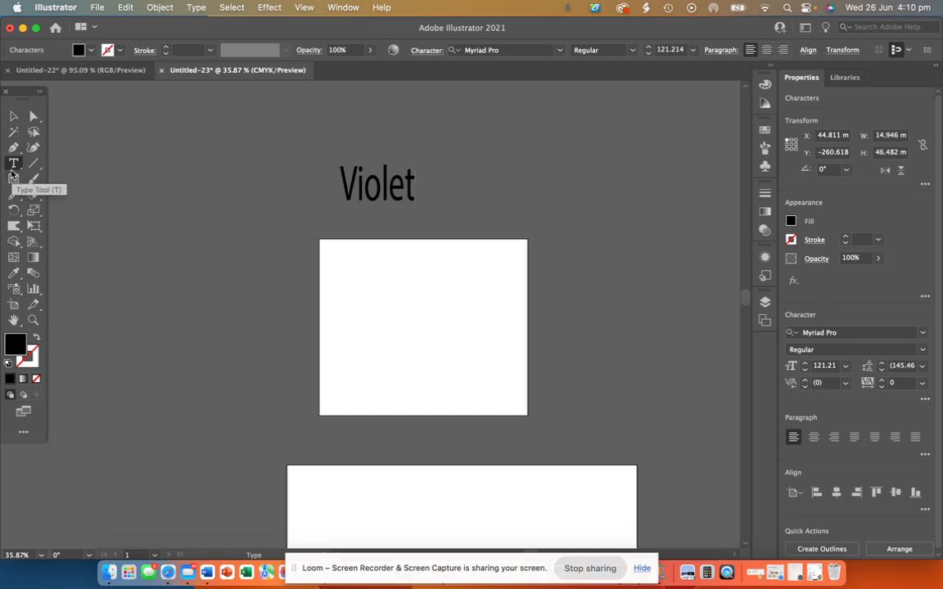
# Step: Add a second placeholder text object beside "Violet" and enlarge it to about 113 pt
pyautogui.click(13, 163)
pyautogui.click(436, 138)
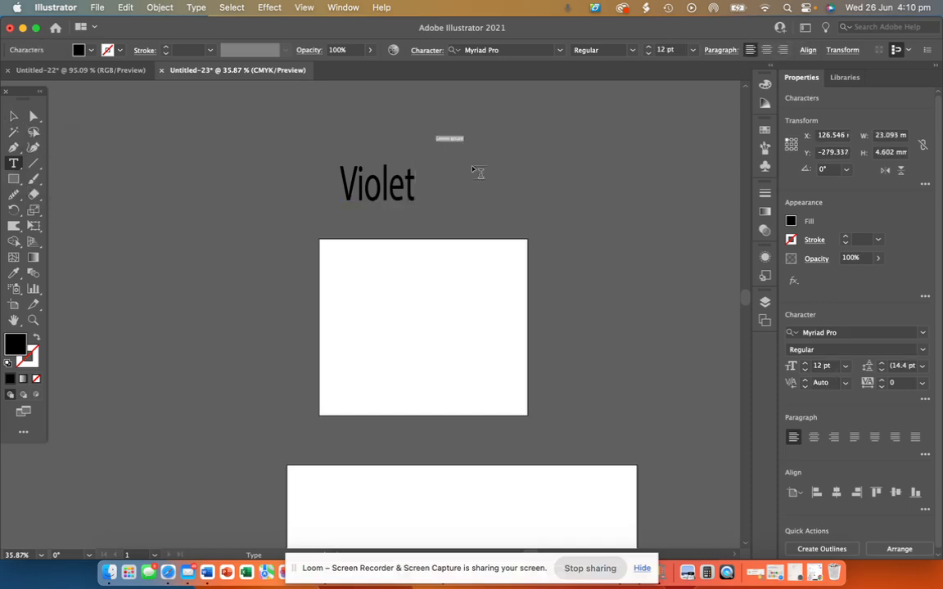
pyautogui.press('Escape')
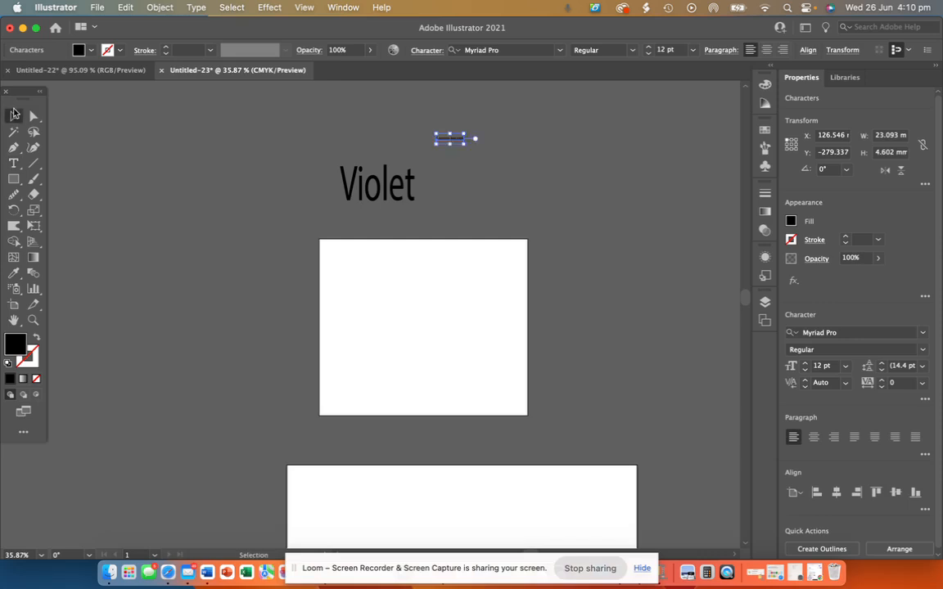
pyautogui.moveTo(463, 142); pyautogui.dragTo(595, 234)
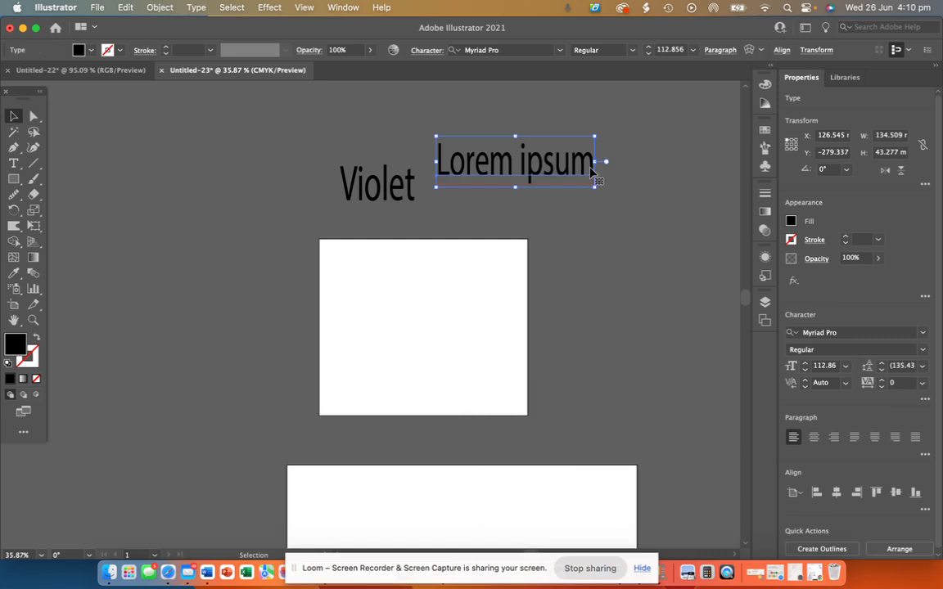
# Step: Delete the placeholder text beside "Violet", and centre "Violet" roughly over the rectangle, stretched to about 77 mm wide
pyautogui.press('Delete')
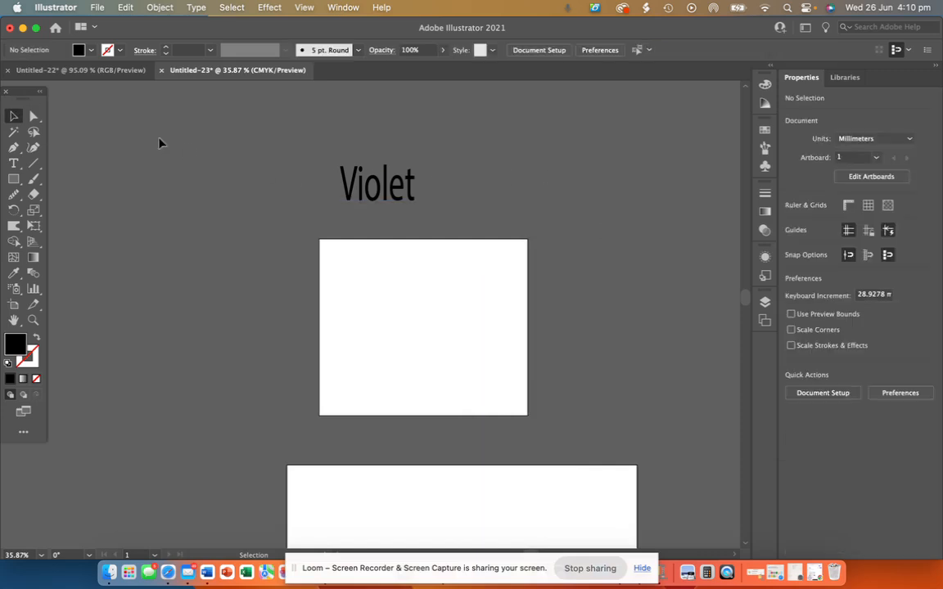
pyautogui.moveTo(396, 187); pyautogui.dragTo(439, 189)
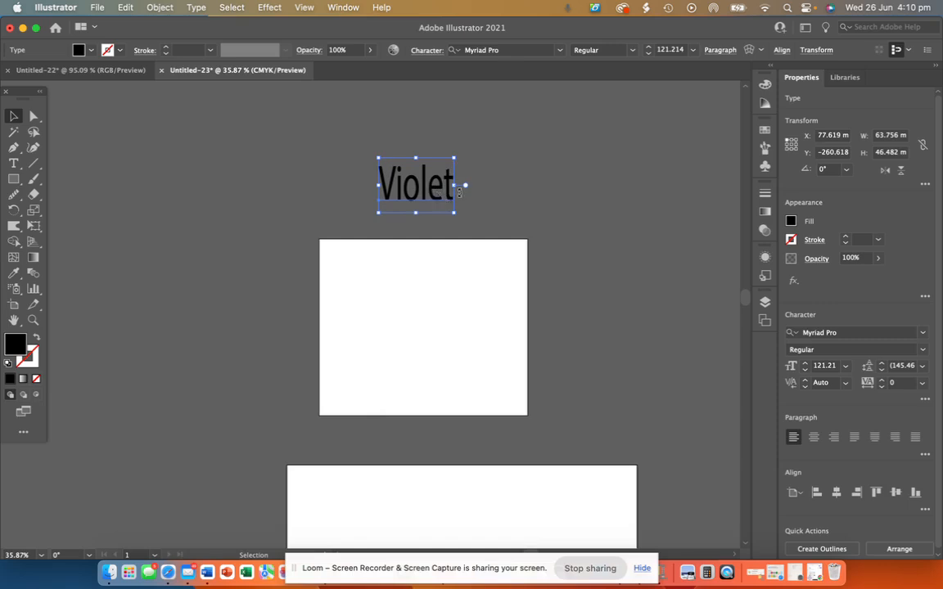
pyautogui.moveTo(456, 187); pyautogui.dragTo(469, 186)
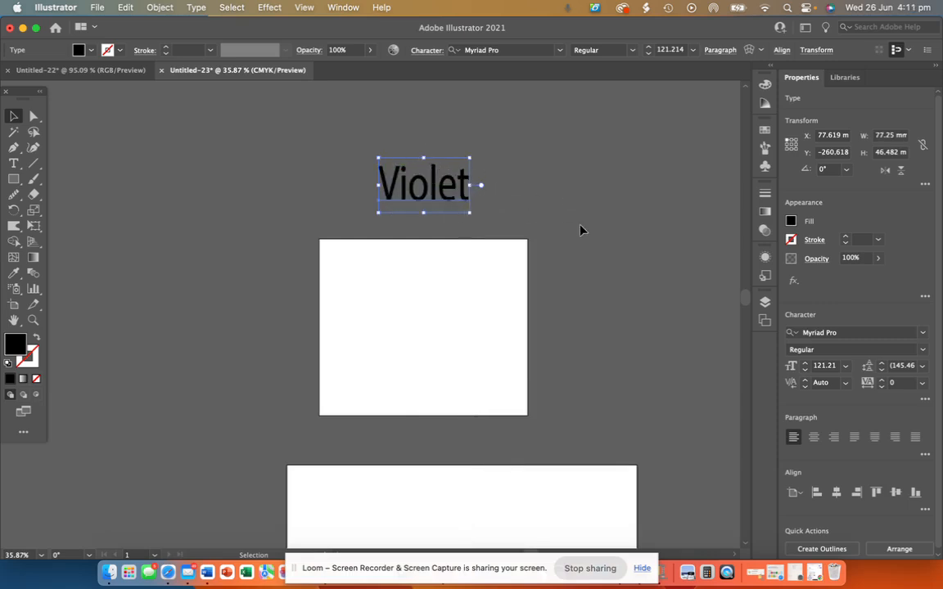
pyautogui.click(923, 334)
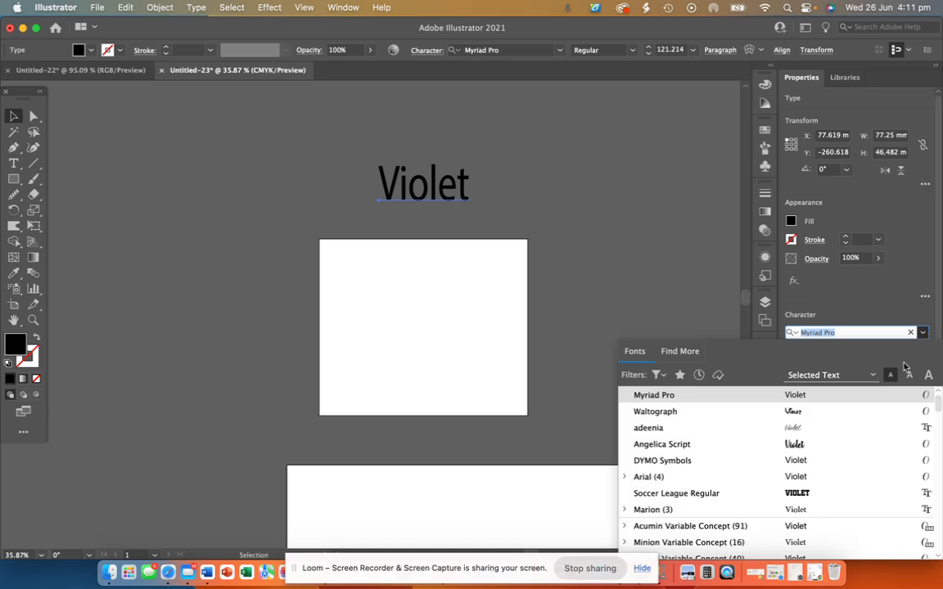
pyautogui.scroll(-5, 835, 446)
pyautogui.scroll(-4, 836, 448)
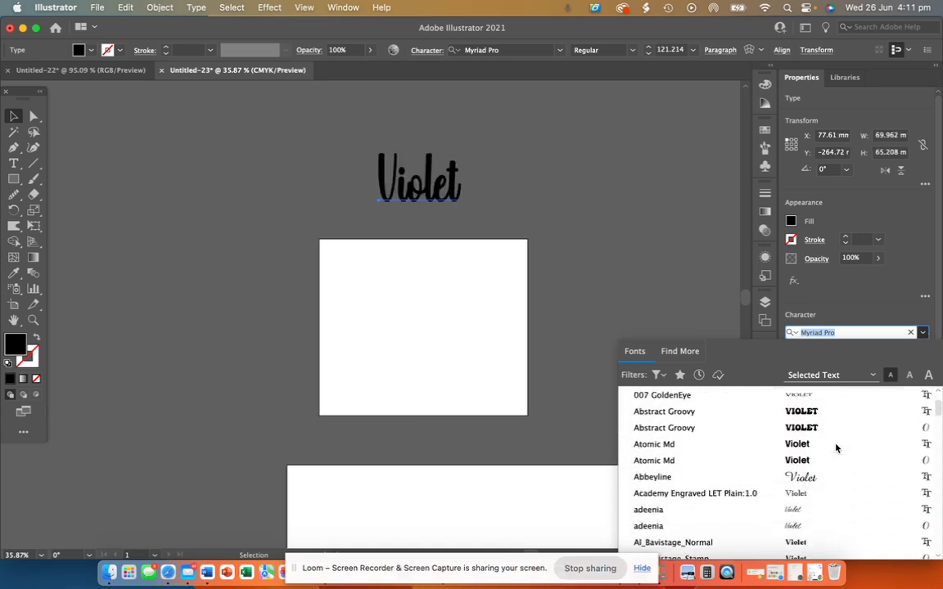
# Step: Switch to the Untitled-22 document and place a sample text object below "Cake Icon" to check its font
pyautogui.click(110, 72)
pyautogui.click(110, 73)
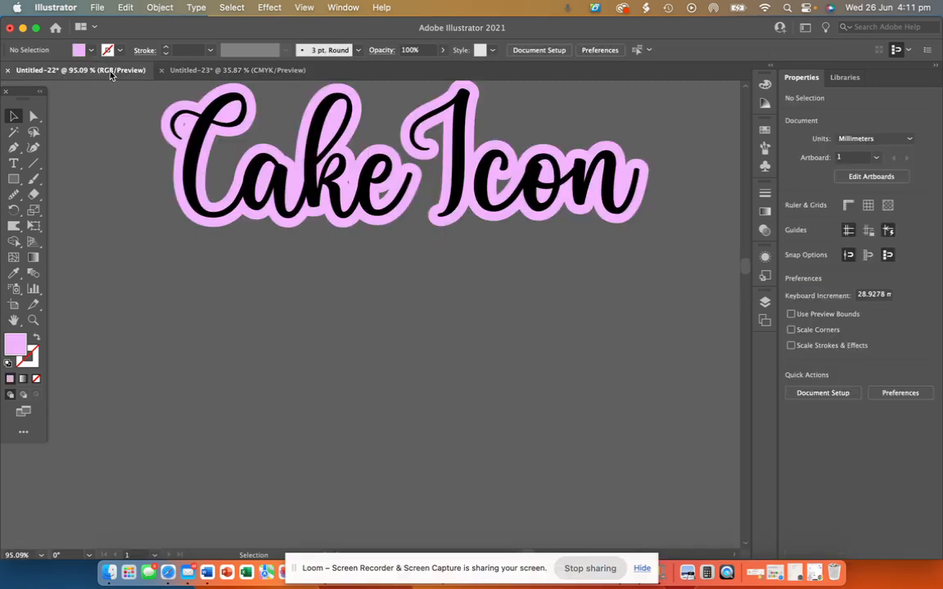
pyautogui.click(304, 201)
pyautogui.click(14, 163)
pyautogui.click(252, 293)
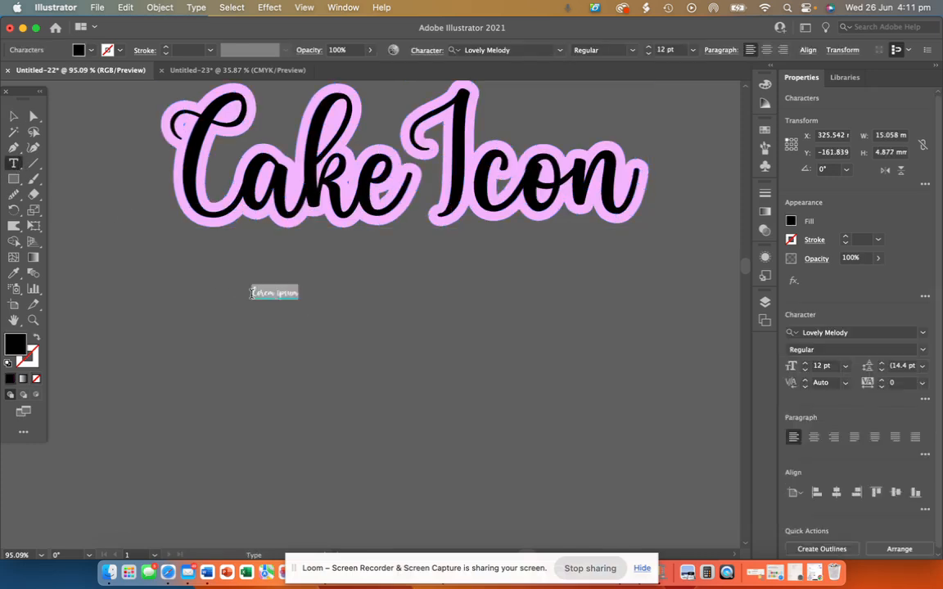
# Step: Return to the Untitled-23 document and set the font of "Violet" to Lovely Melody
pyautogui.click(184, 72)
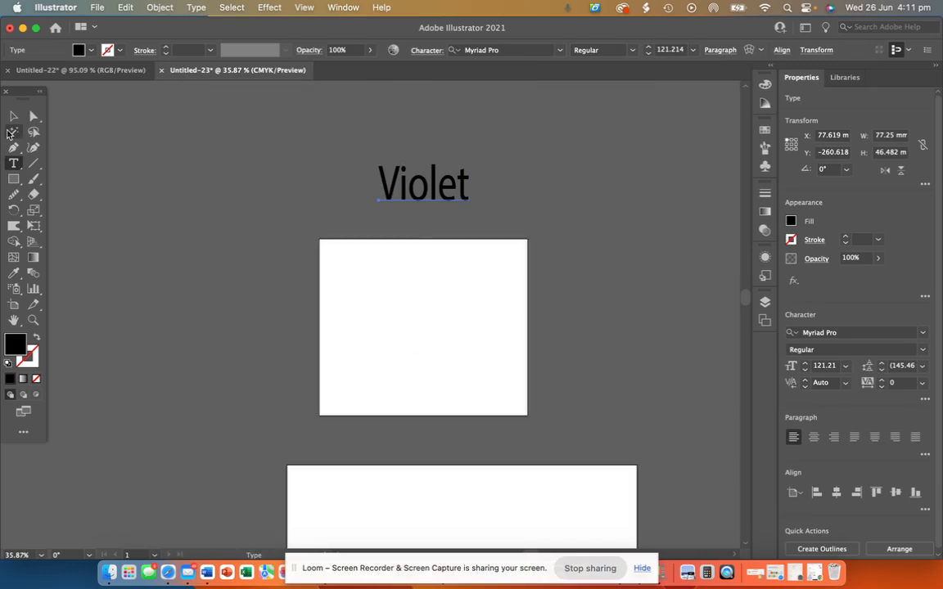
pyautogui.click(12, 119)
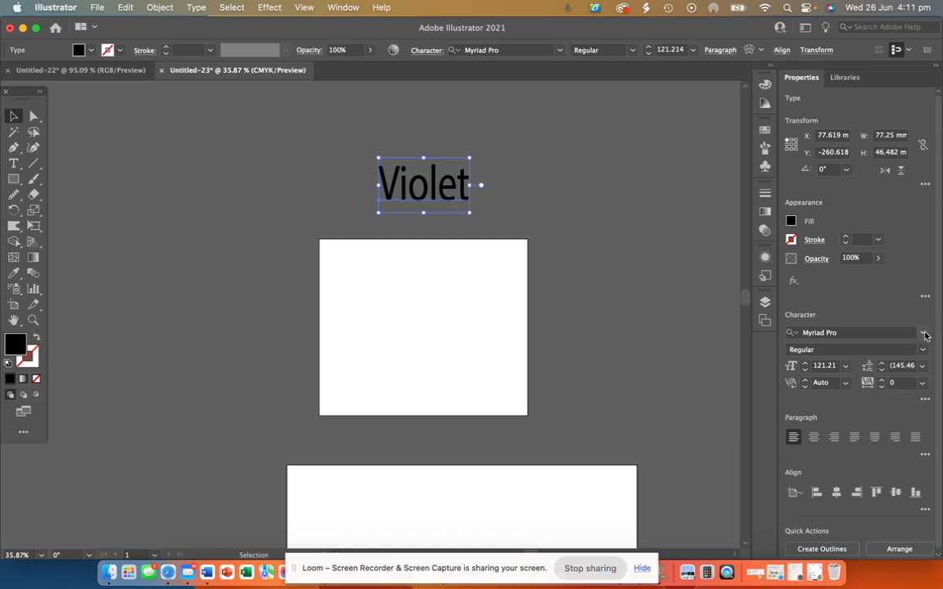
pyautogui.click(922, 333)
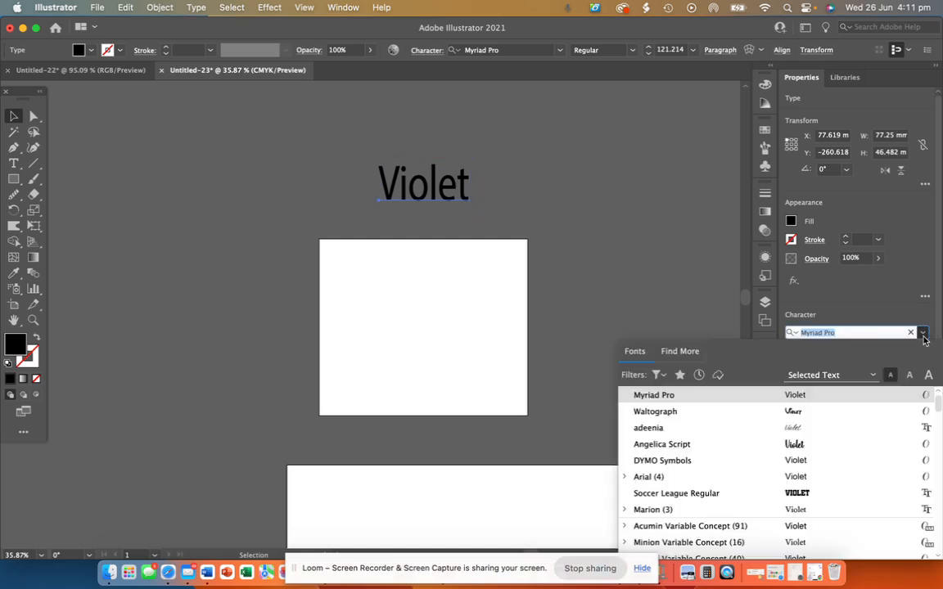
pyautogui.write('love')
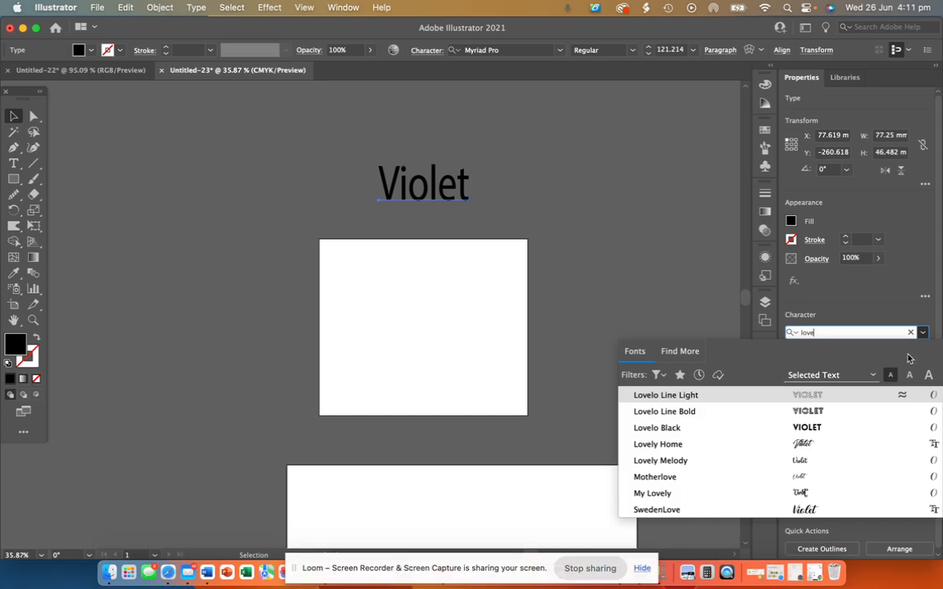
pyautogui.click(796, 460)
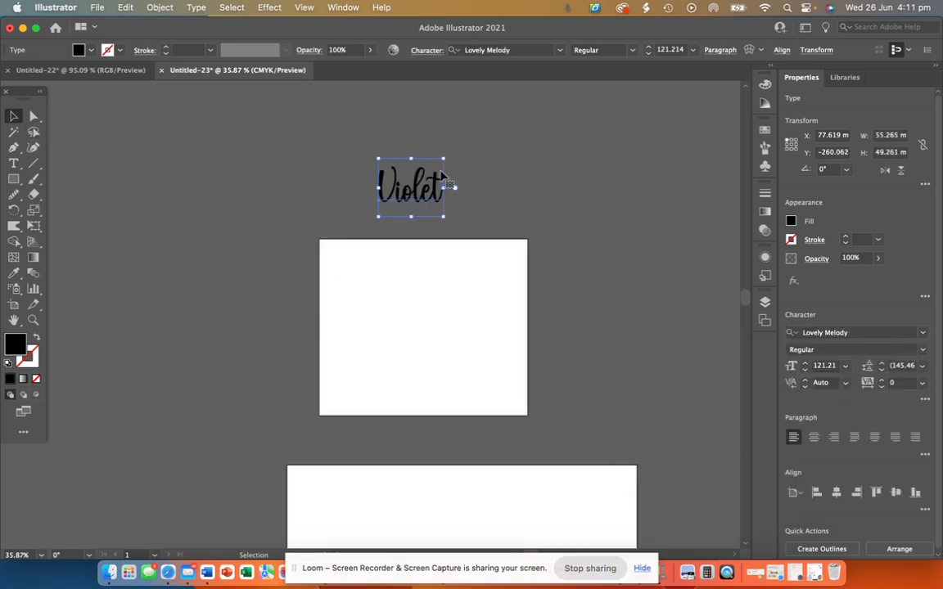
# Step: Stretch "Violet" horizontally and enlarge it to about 81 x 53 mm, at about 131 pt
pyautogui.scroll(6, 477, 168)
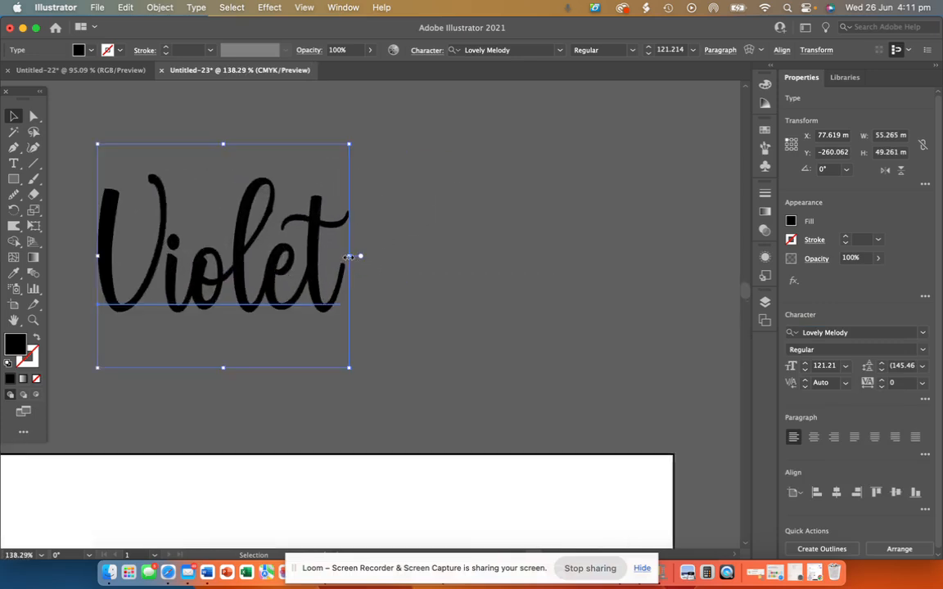
pyautogui.moveTo(348, 256); pyautogui.dragTo(456, 258)
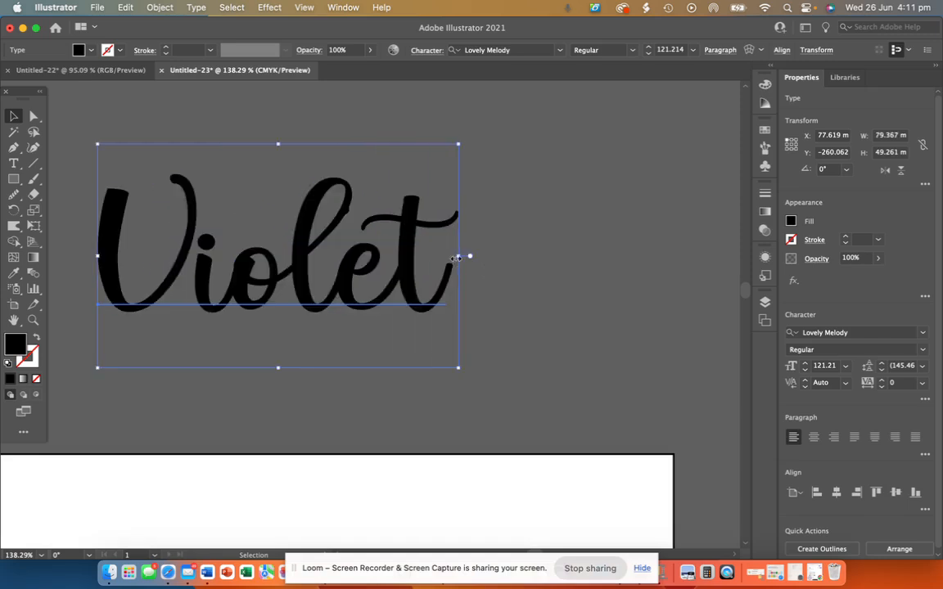
pyautogui.scroll(-5, 455, 258)
pyautogui.moveTo(455, 213); pyautogui.dragTo(459, 209)
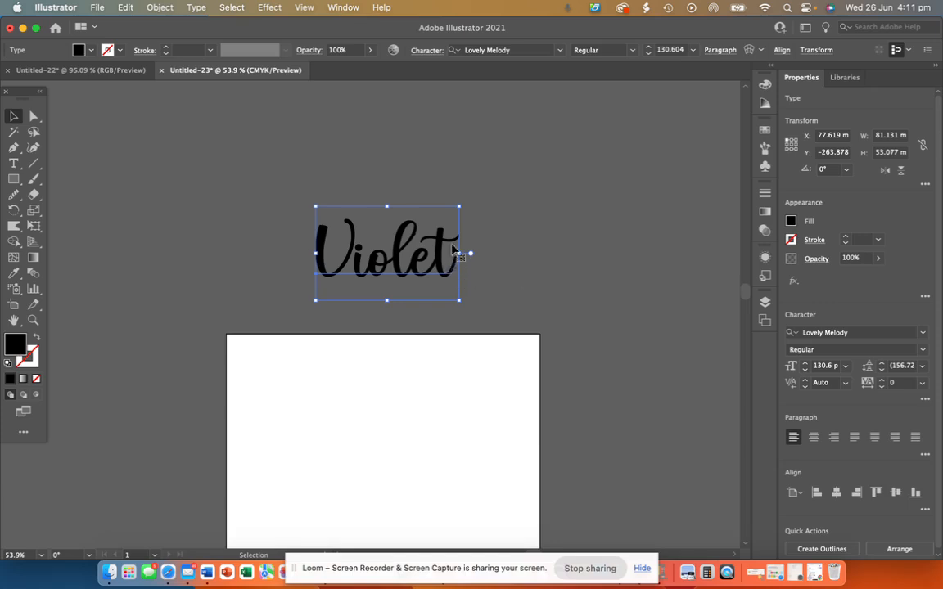
pyautogui.scroll(5, 505, 192)
pyautogui.hscroll(-3, 506, 192)
pyautogui.scroll(-3, 506, 193)
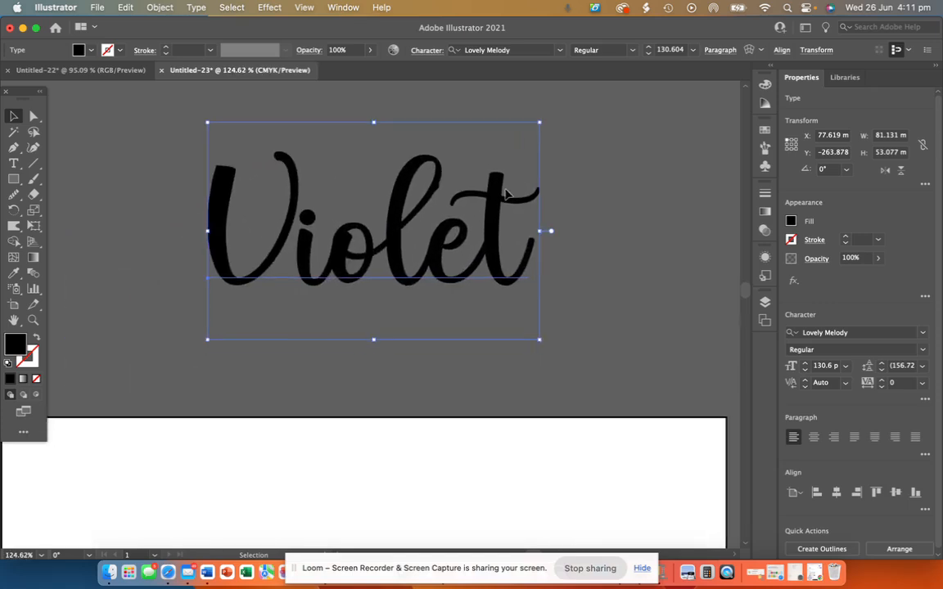
pyautogui.scroll(-2, 452, 287)
pyautogui.scroll(-2, 453, 287)
pyautogui.scroll(1, 487, 243)
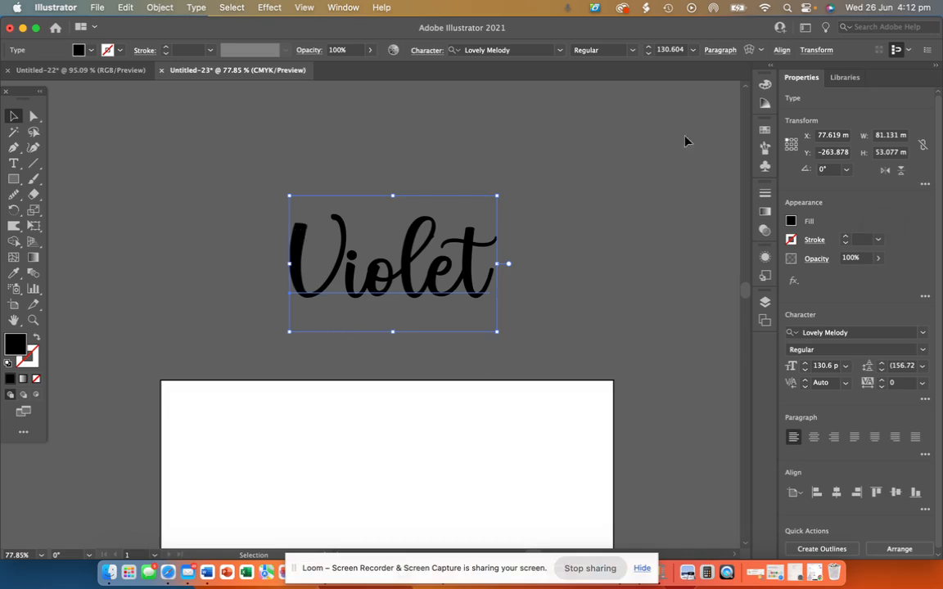
# Step: Lock the width and height proportions of "Violet" and set its width to 150 mm
pyautogui.click(922, 145)
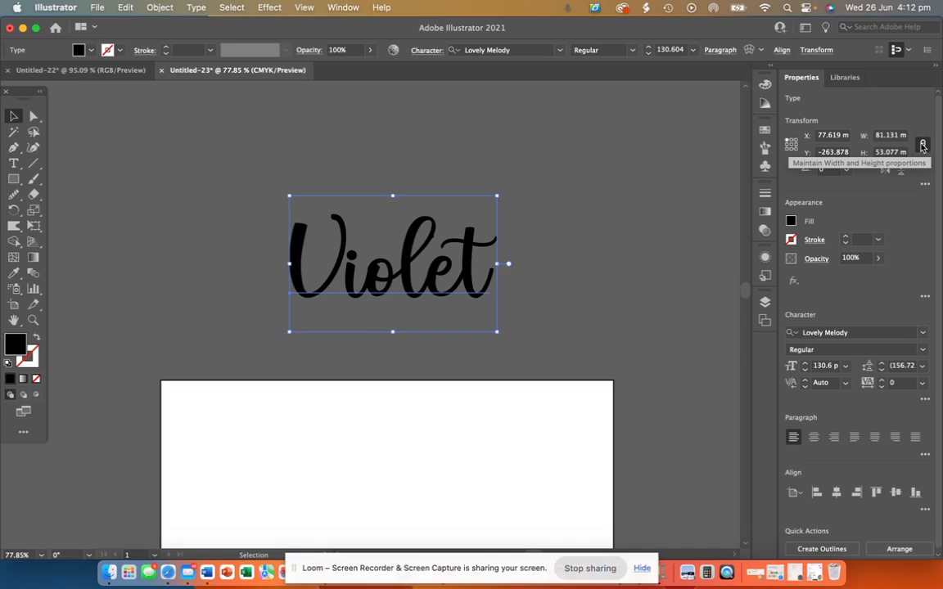
pyautogui.click(896, 135)
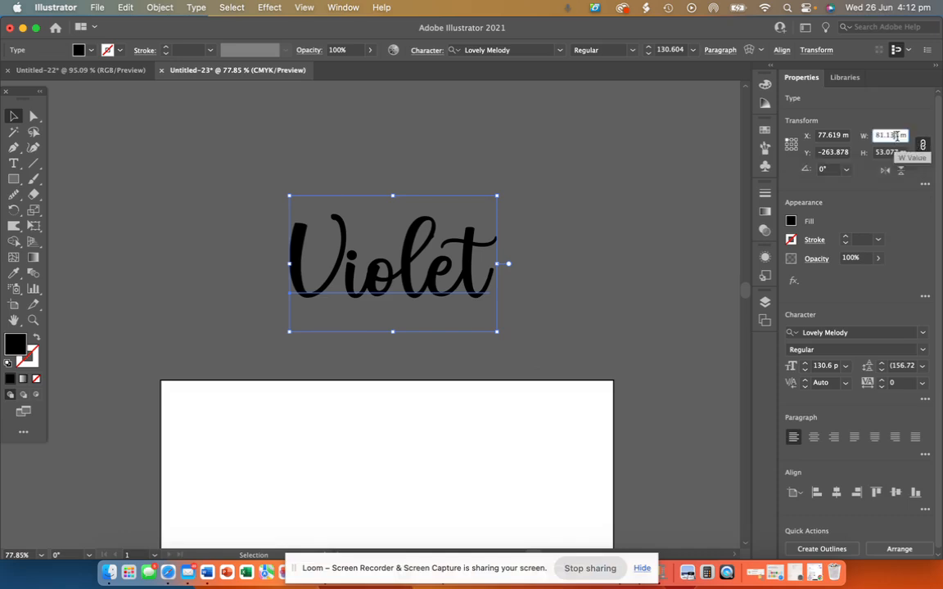
pyautogui.write('1mm')
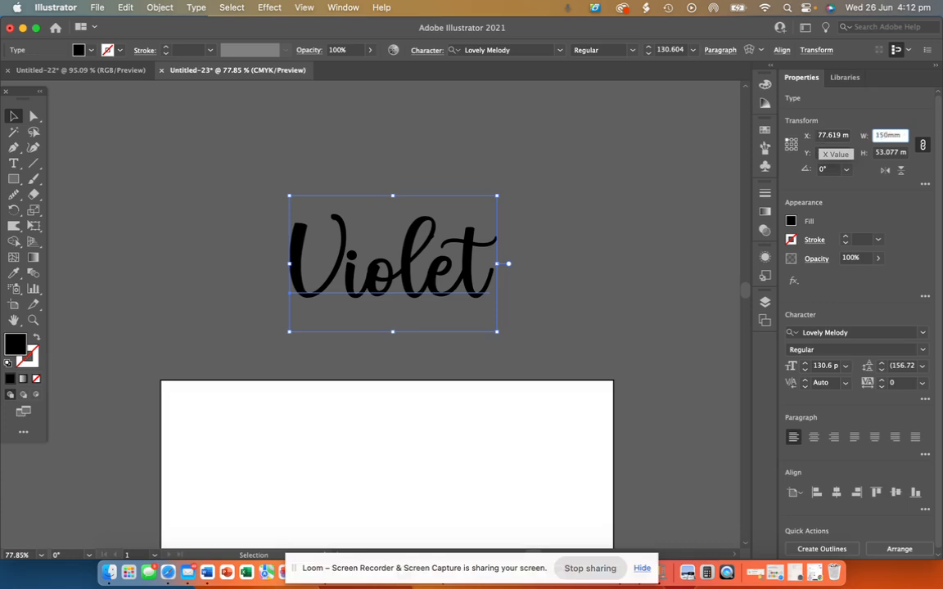
pyautogui.press('Return')
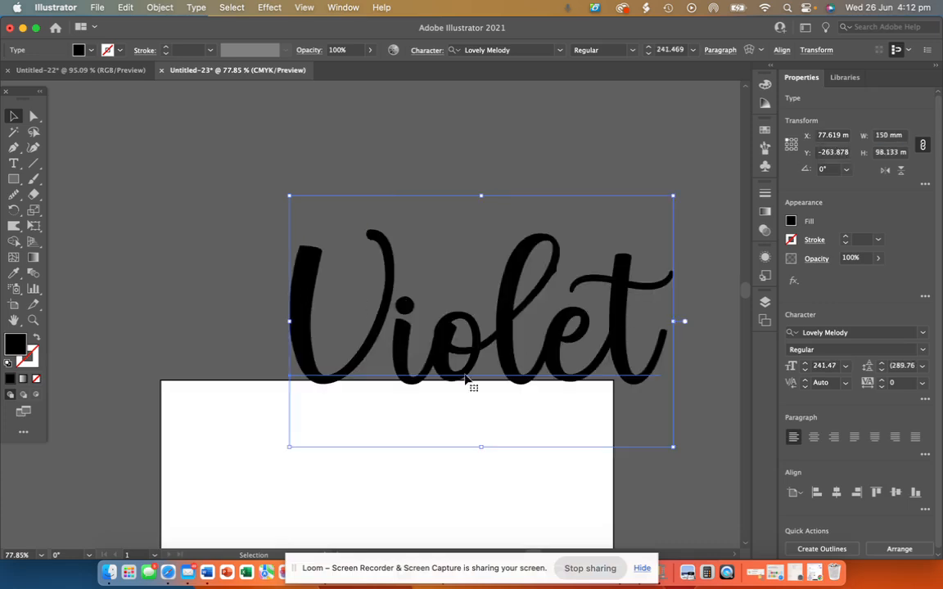
# Step: Move "Violet" up and centre it roughly above the rectangle, clear of its upper edge
pyautogui.moveTo(508, 335); pyautogui.dragTo(431, 233)
pyautogui.scroll(-3, 431, 234)
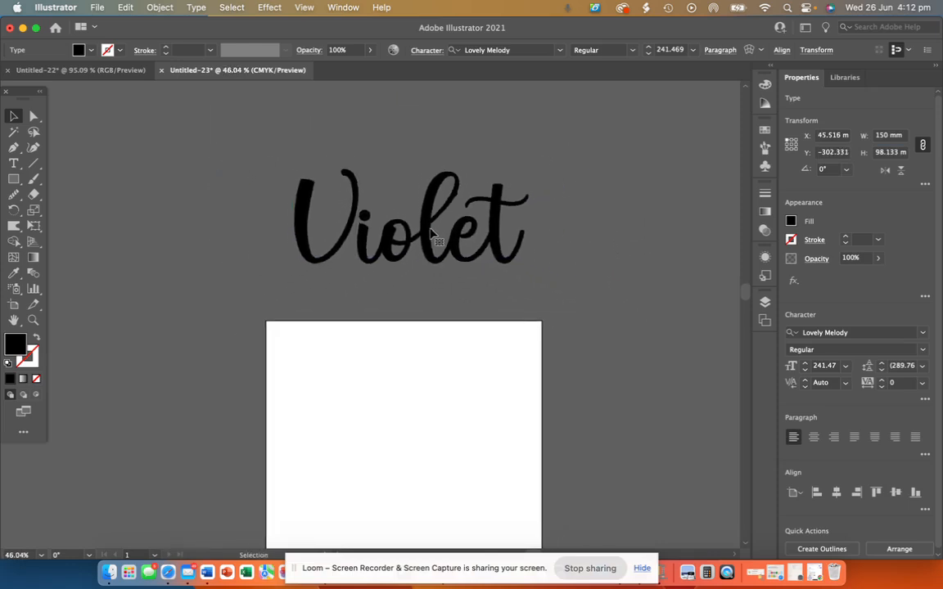
pyautogui.moveTo(429, 248); pyautogui.dragTo(427, 246)
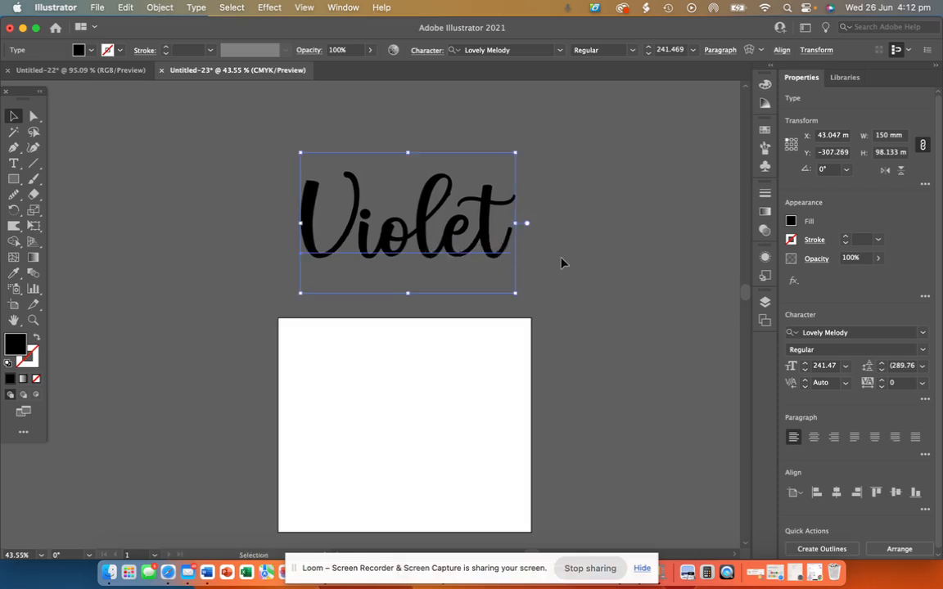
pyautogui.click(561, 261)
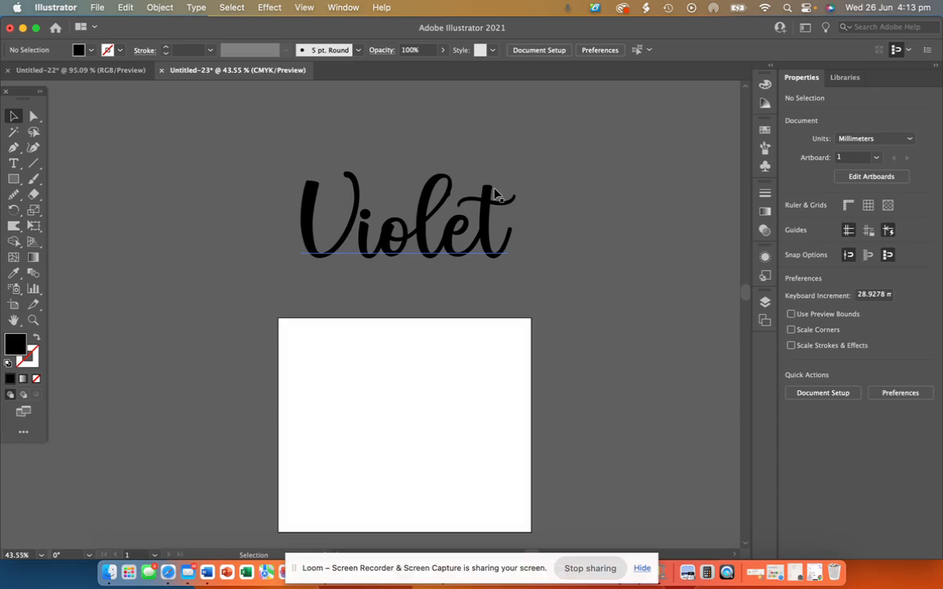
# Step: Shrink "Violet" to about 127 mm wide and keep it roughly centred just above the rectangle
pyautogui.click(386, 252)
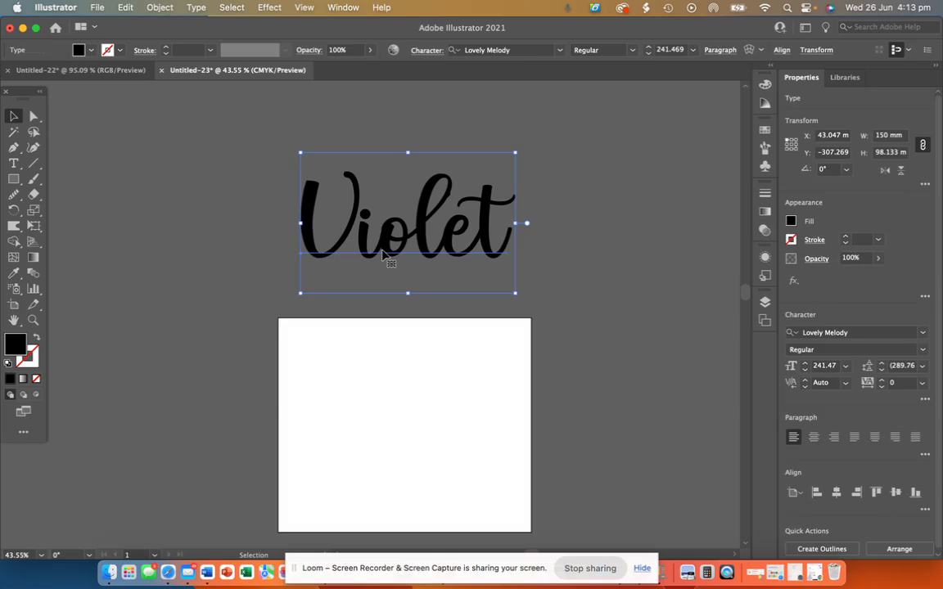
pyautogui.moveTo(513, 294); pyautogui.dragTo(485, 279)
pyautogui.moveTo(407, 244); pyautogui.dragTo(419, 256)
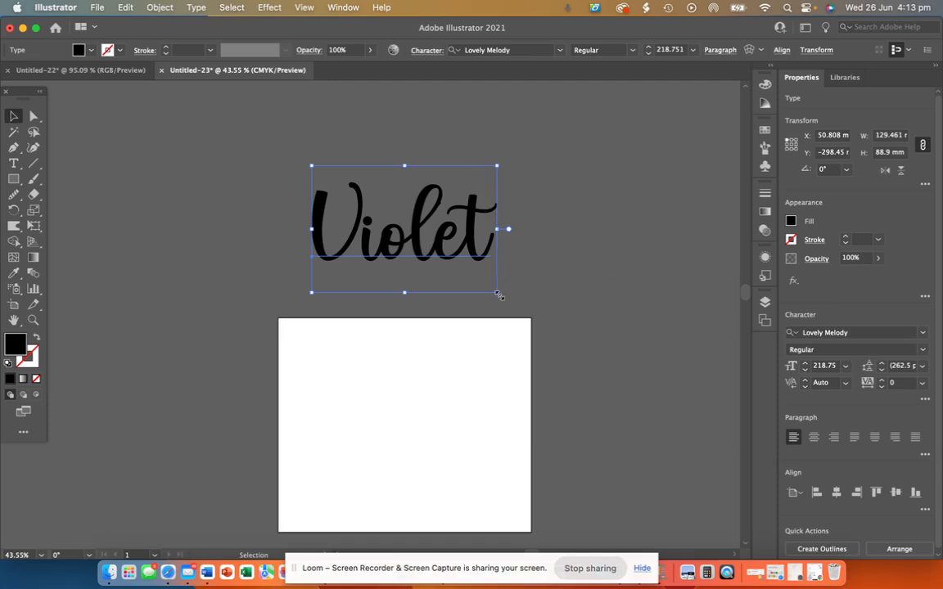
pyautogui.moveTo(498, 295); pyautogui.dragTo(485, 264)
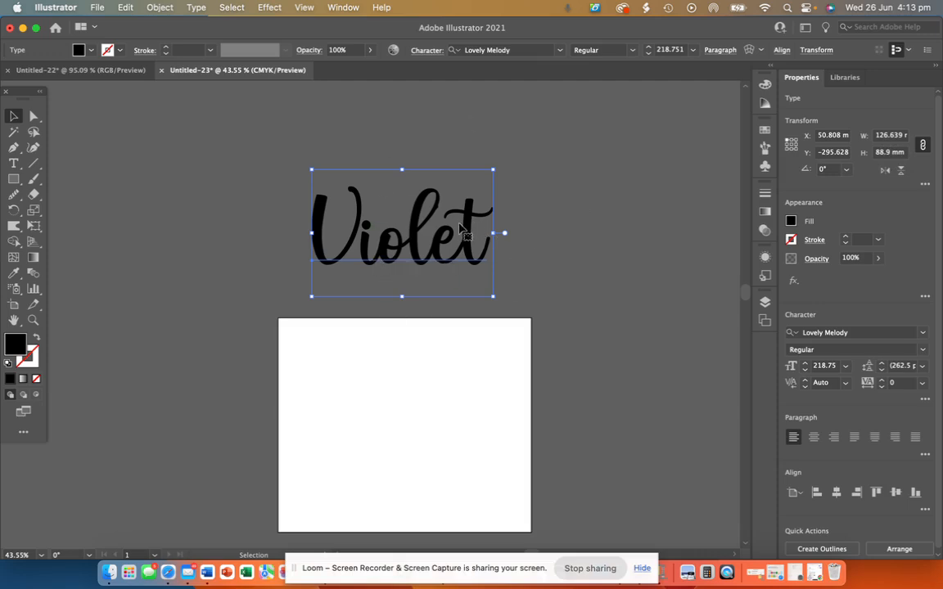
# Step: Convert "Violet" to outlines and nudge the letter t slightly up and to the right within the group
pyautogui.click(833, 549)
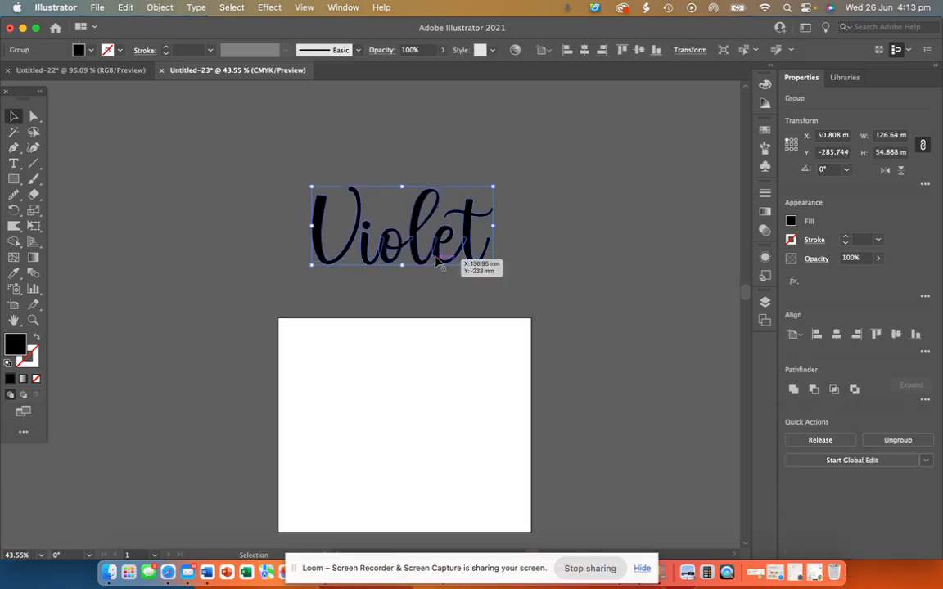
pyautogui.scroll(3, 434, 258)
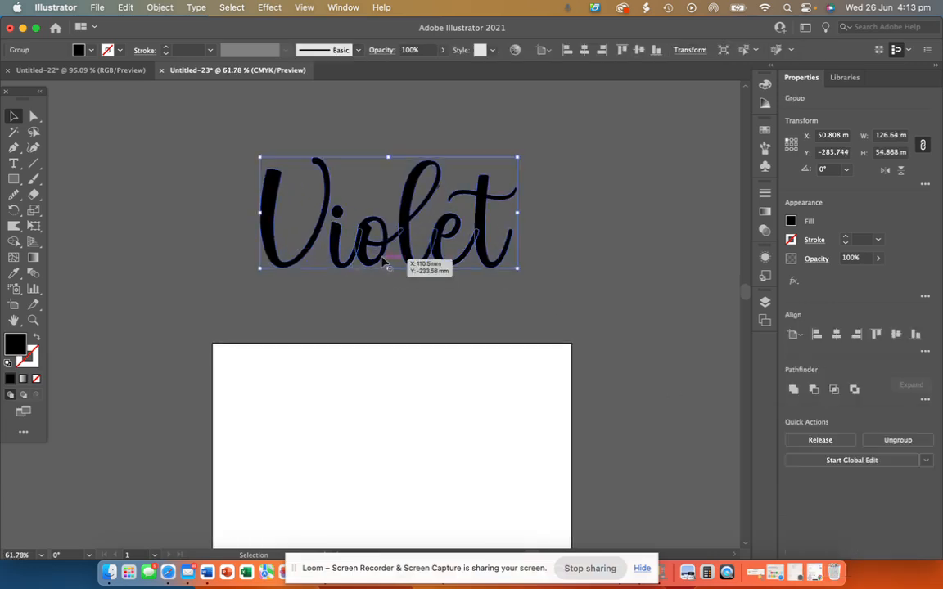
pyautogui.doubleClick(483, 214)
pyautogui.moveTo(482, 214)
pyautogui.mouseDown()
pyautogui.moveTo(551, 214)
pyautogui.moveTo(612, 191)
pyautogui.moveTo(479, 209)
pyautogui.mouseUp()
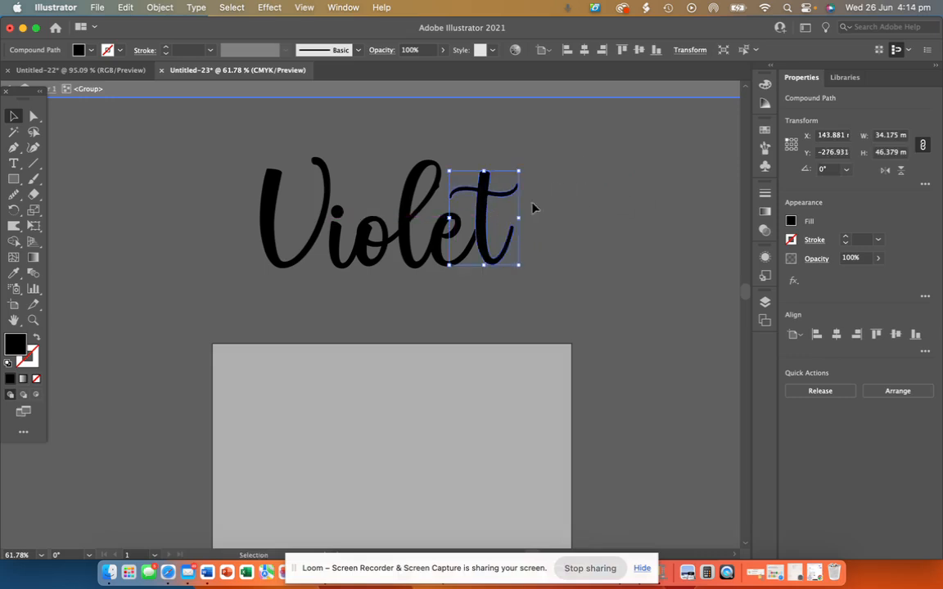
pyautogui.click(563, 211)
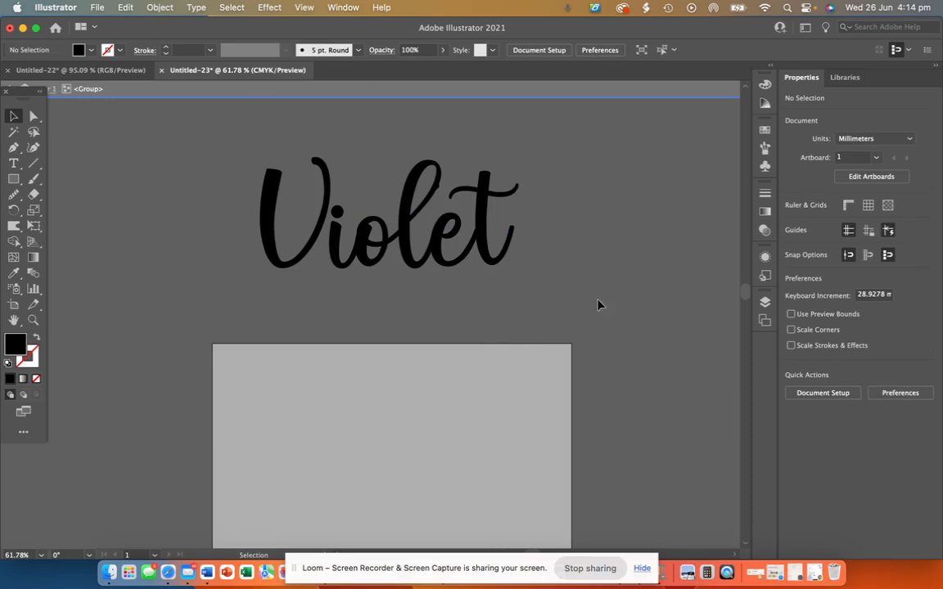
# Step: Unite all the letters of "Violet" and fill them light pink with C 4.31, M 33.33, Y 0 and K 0
pyautogui.moveTo(536, 290); pyautogui.dragTo(272, 181)
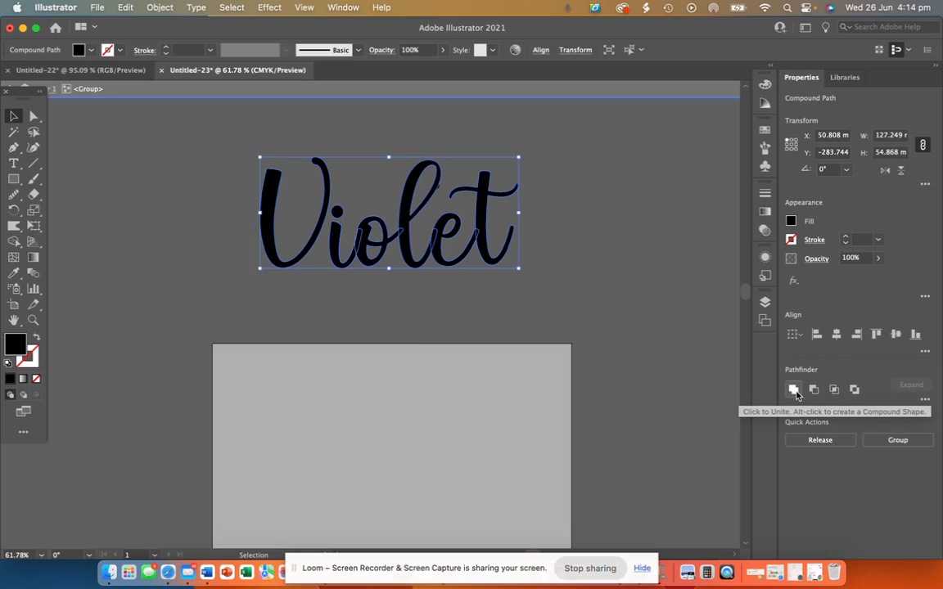
pyautogui.click(793, 390)
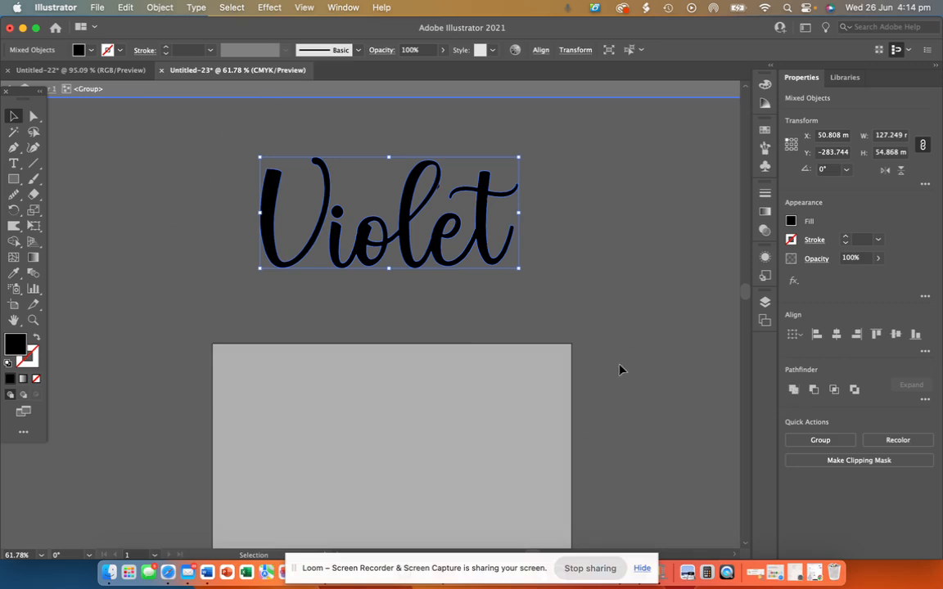
pyautogui.click(791, 222)
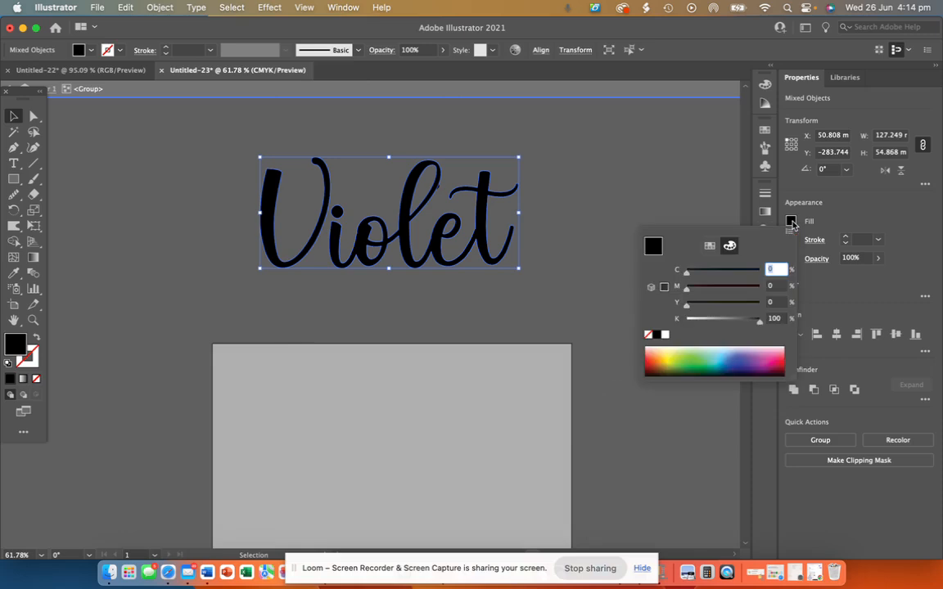
pyautogui.click(769, 347)
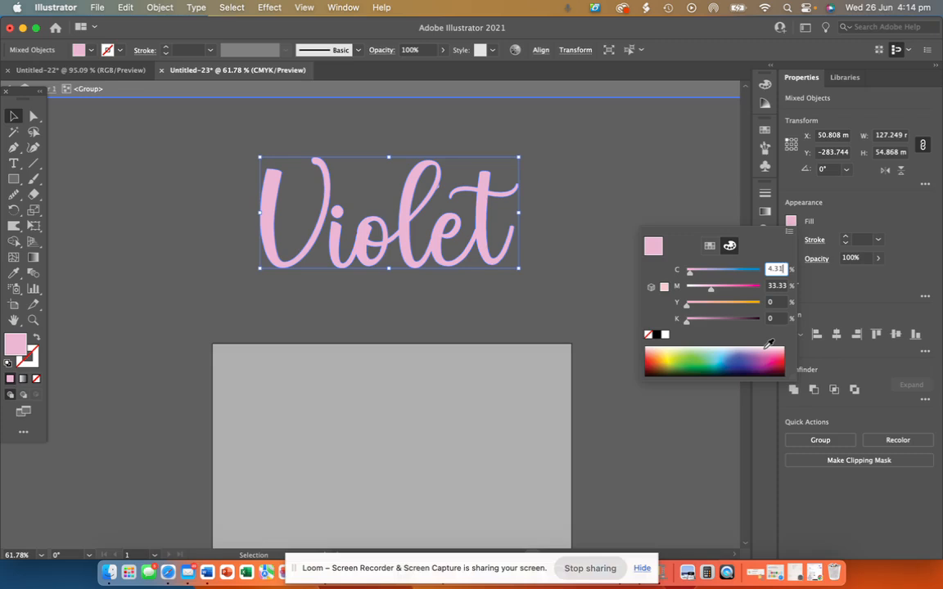
# Step: Try a 6 mm offset path around the "Violet" lettering
pyautogui.click(456, 288)
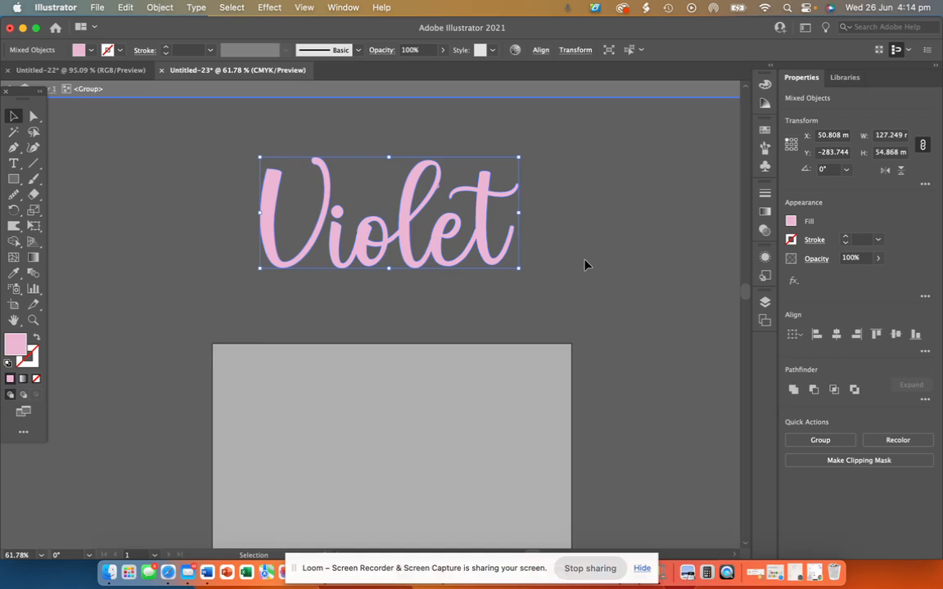
pyautogui.click(152, 7)
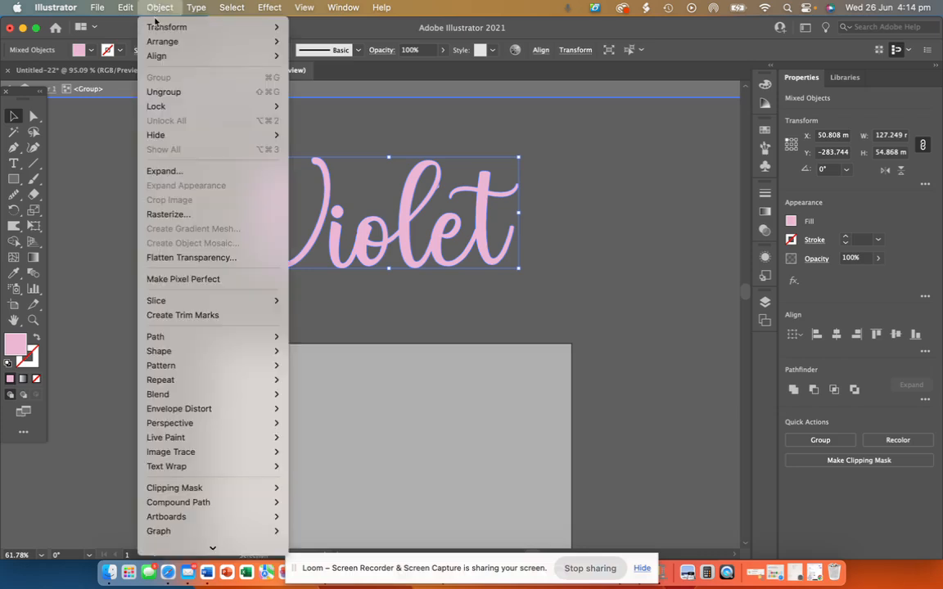
pyautogui.moveTo(204, 340)
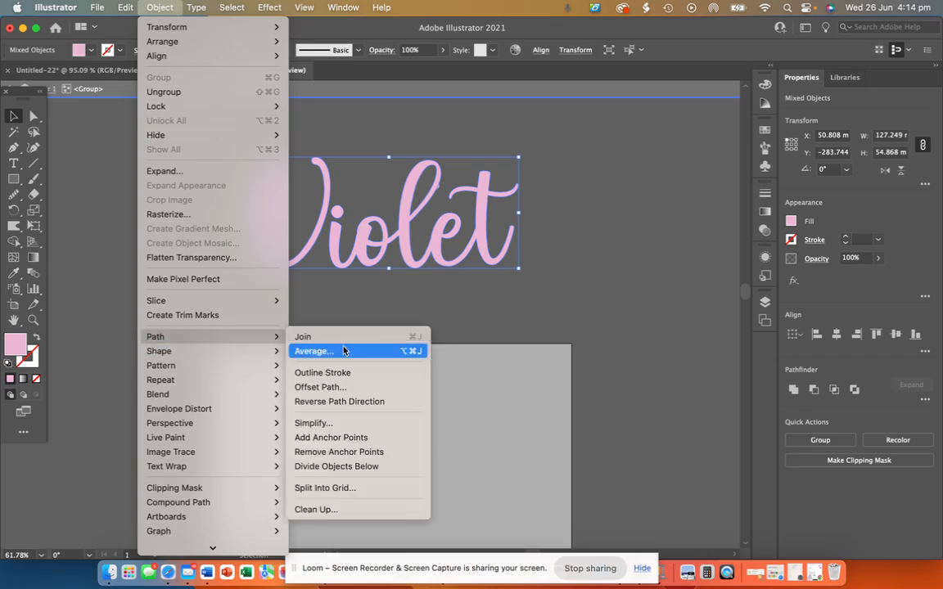
pyautogui.click(354, 388)
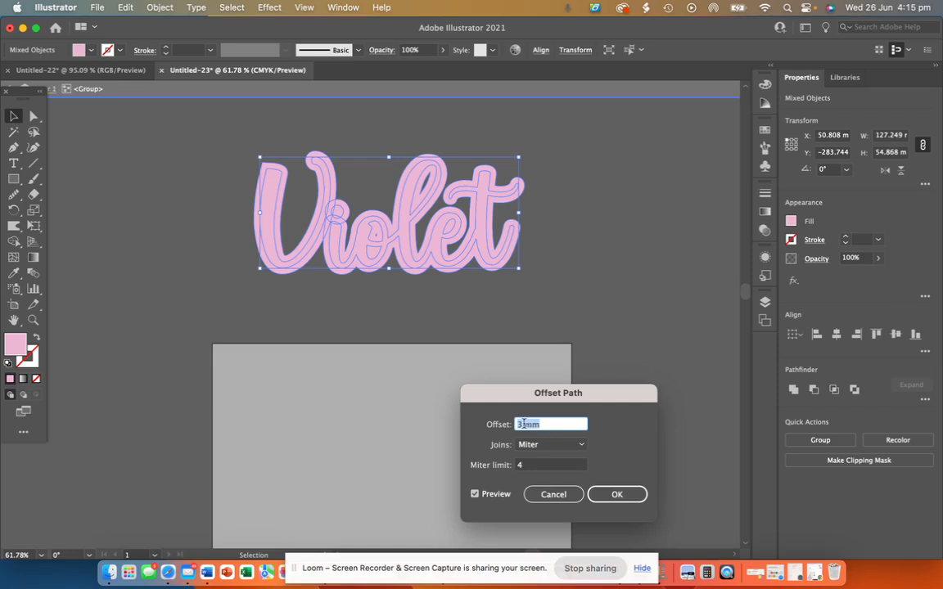
pyautogui.click(521, 425)
pyautogui.press('BackSpace')
pyautogui.write('6')
pyautogui.click(624, 492)
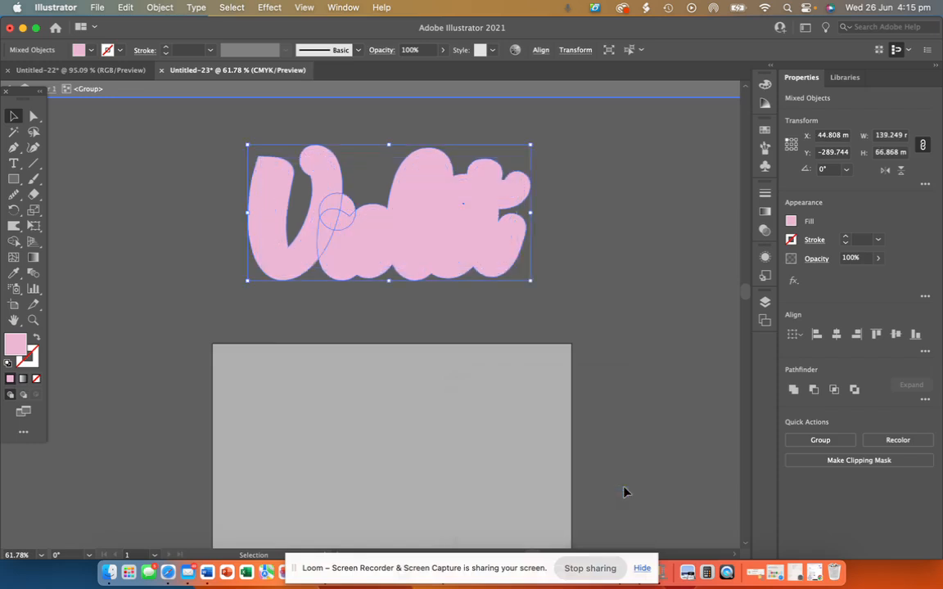
pyautogui.click(125, 7)
pyautogui.click(137, 27)
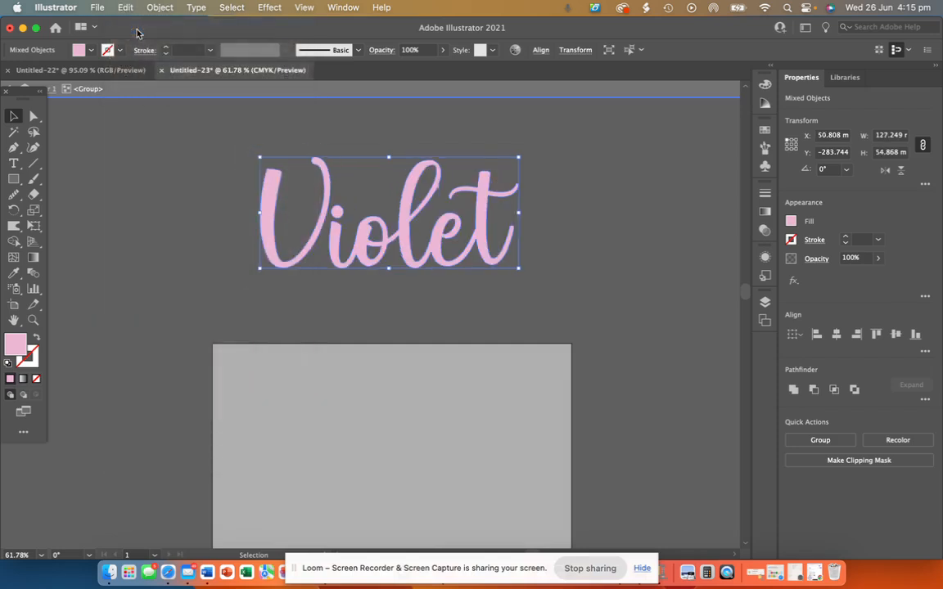
# Step: Offset the "Violet" lettering path by 3 mm and unite the offset outlines into one shape
pyautogui.click(160, 8)
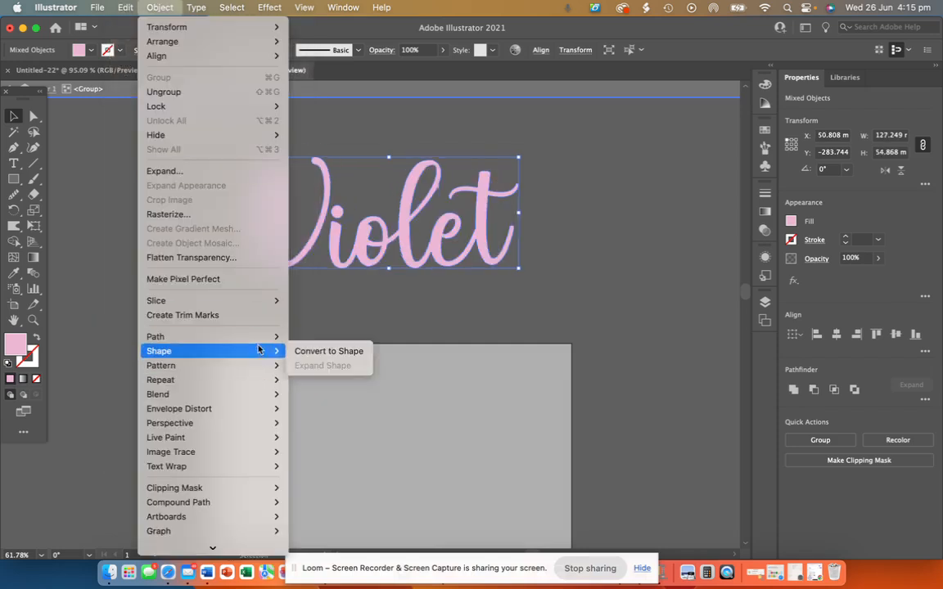
pyautogui.moveTo(260, 336)
pyautogui.click(380, 388)
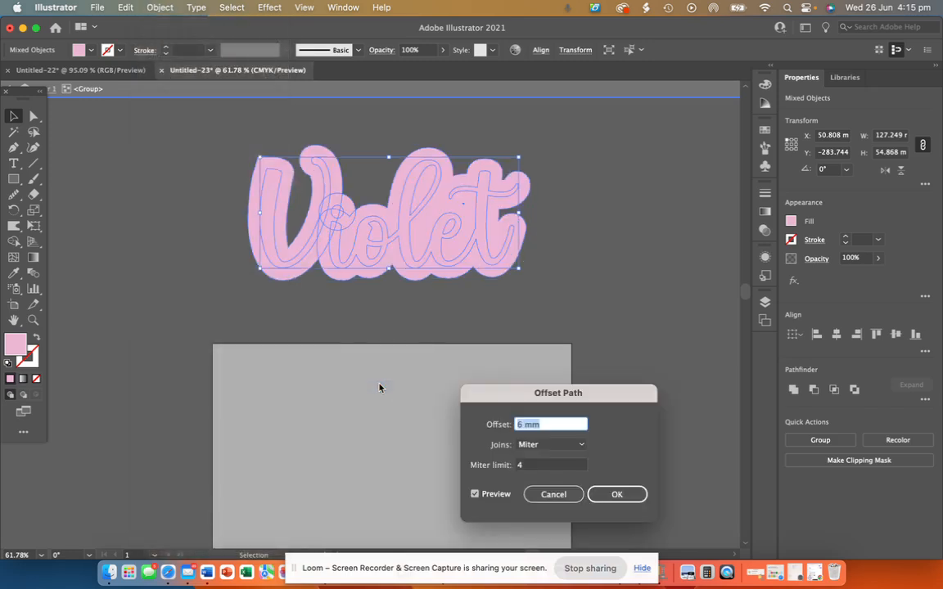
pyautogui.write('3mm')
pyautogui.click(616, 495)
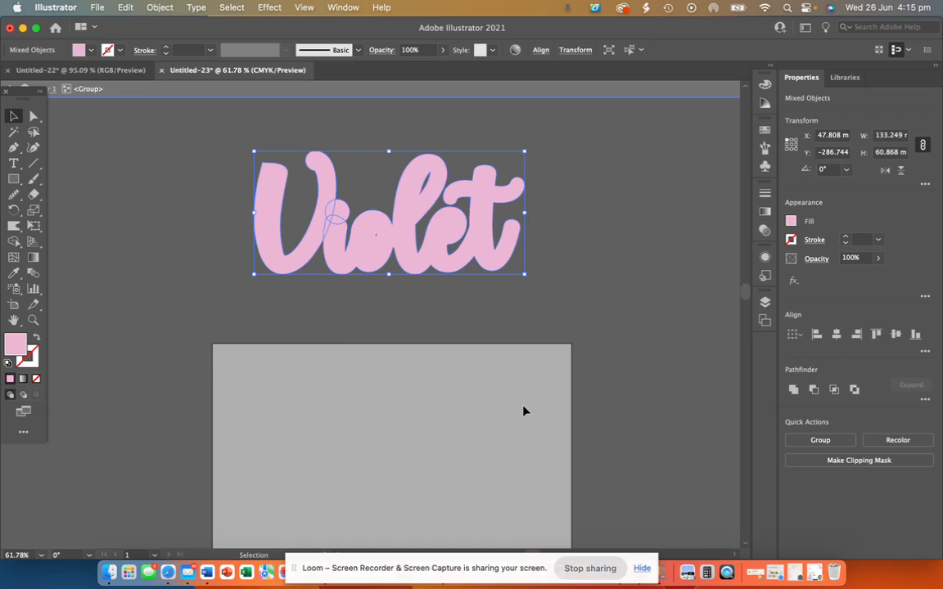
pyautogui.click(792, 391)
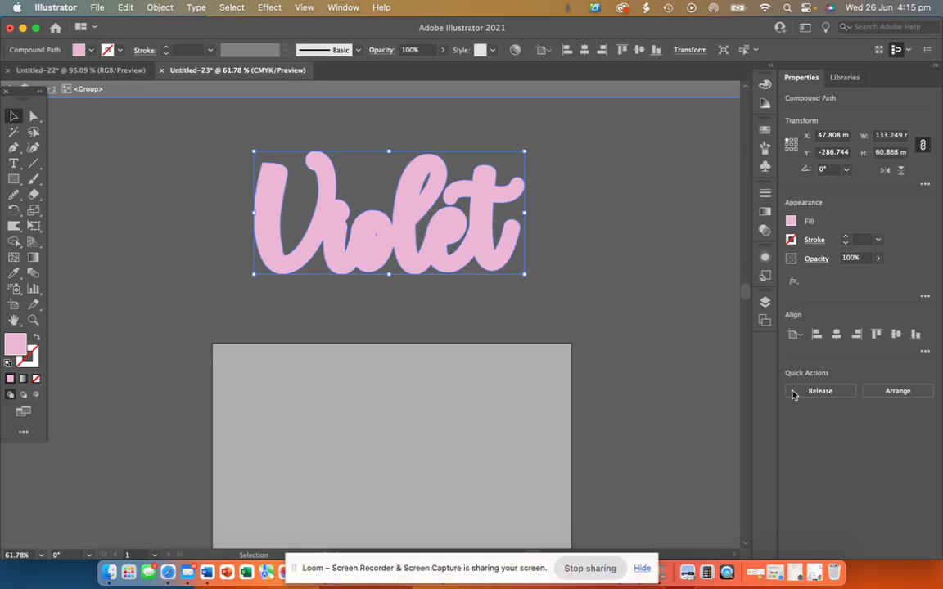
# Step: Fill the united offset outline magenta with C 16.86, M 89.41, Y 0 and K 0
pyautogui.click(791, 221)
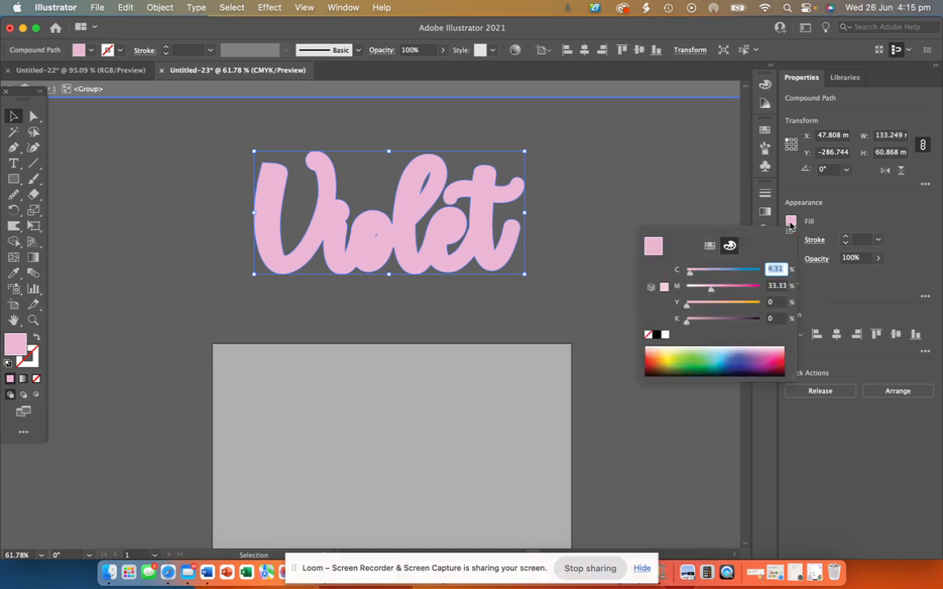
pyautogui.click(769, 358)
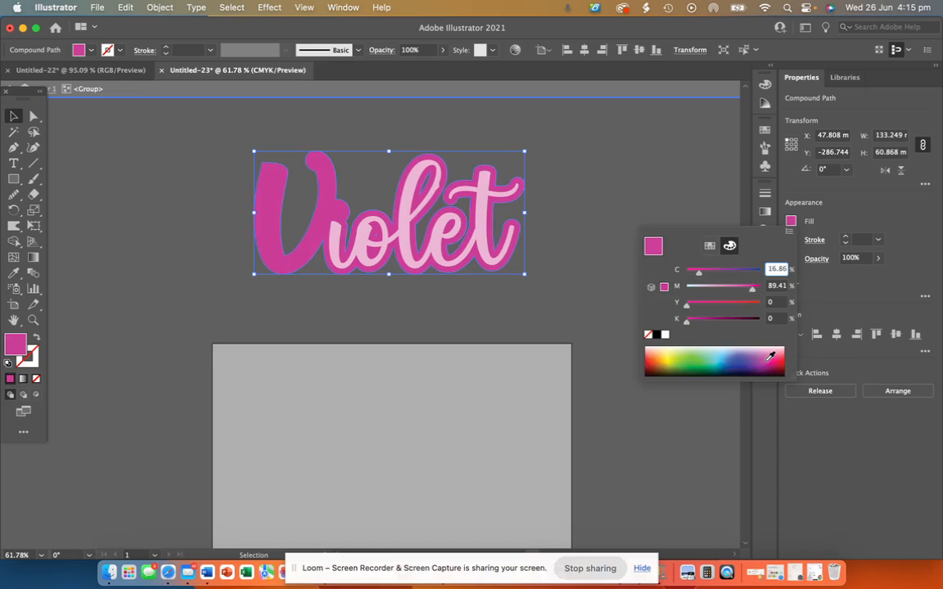
pyautogui.click(709, 246)
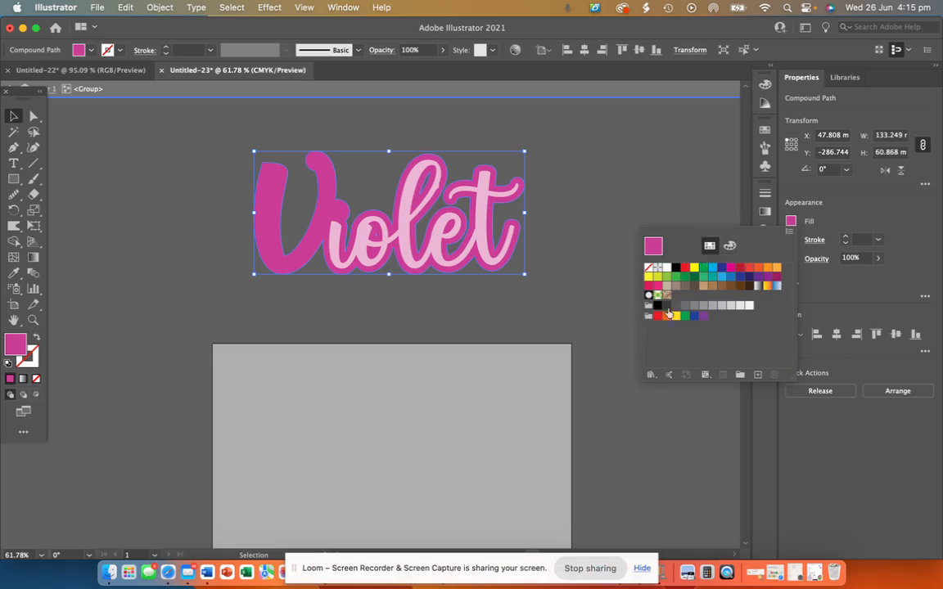
pyautogui.click(729, 246)
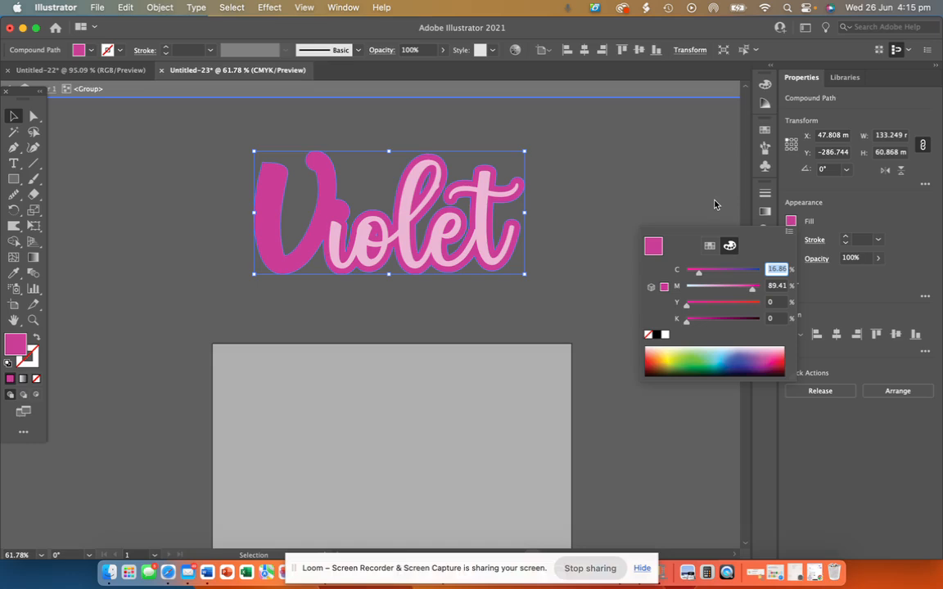
pyautogui.click(792, 223)
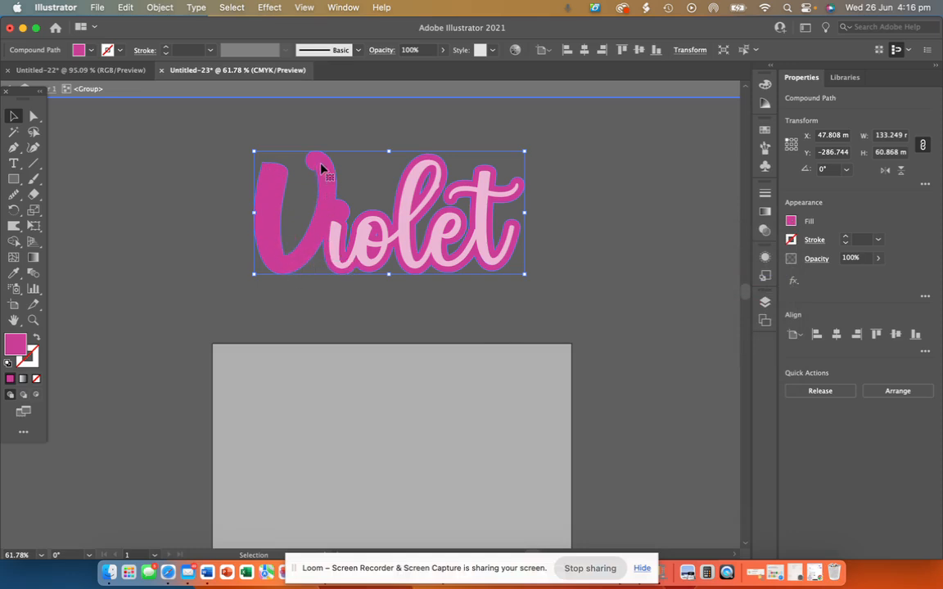
# Step: Send the magenta outline to the back, behind all the light pink letters, and deselect it
pyautogui.click(285, 288)
pyautogui.click(280, 273)
pyautogui.click(158, 7)
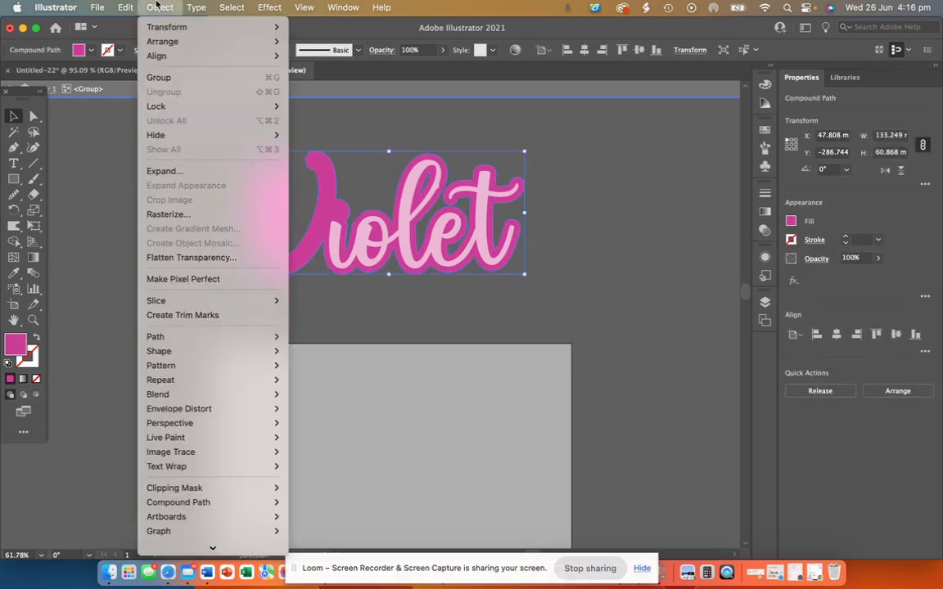
pyautogui.moveTo(164, 45)
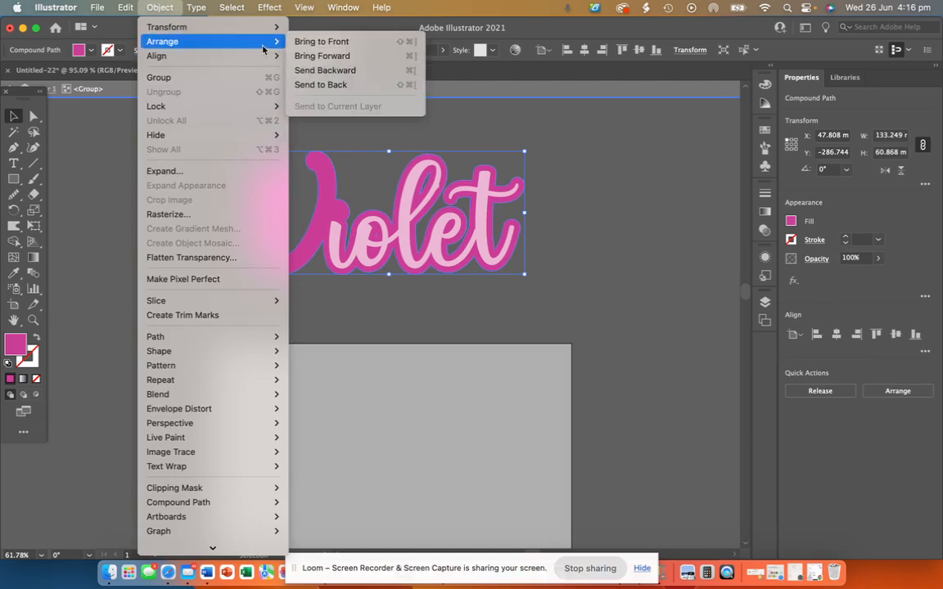
pyautogui.click(342, 70)
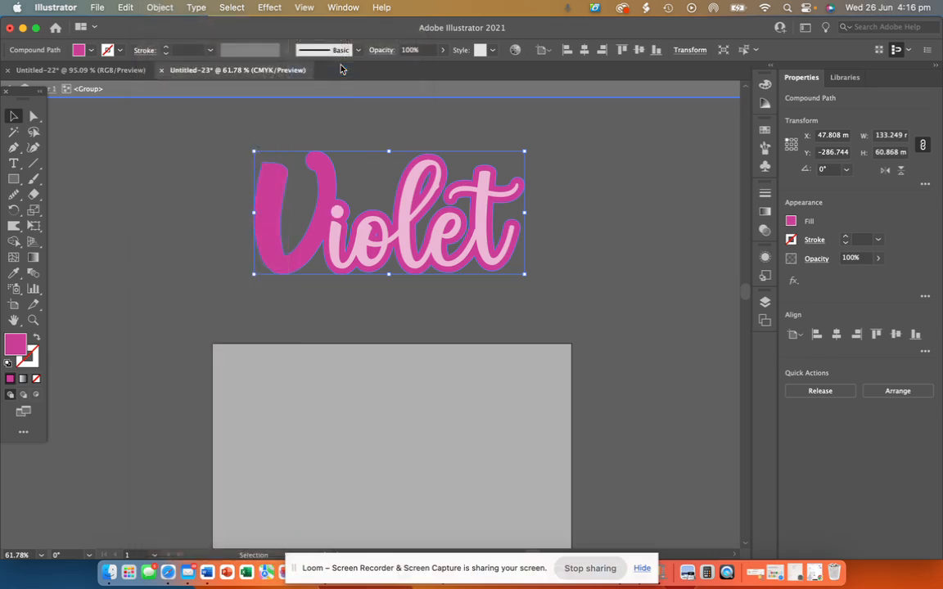
pyautogui.click(161, 7)
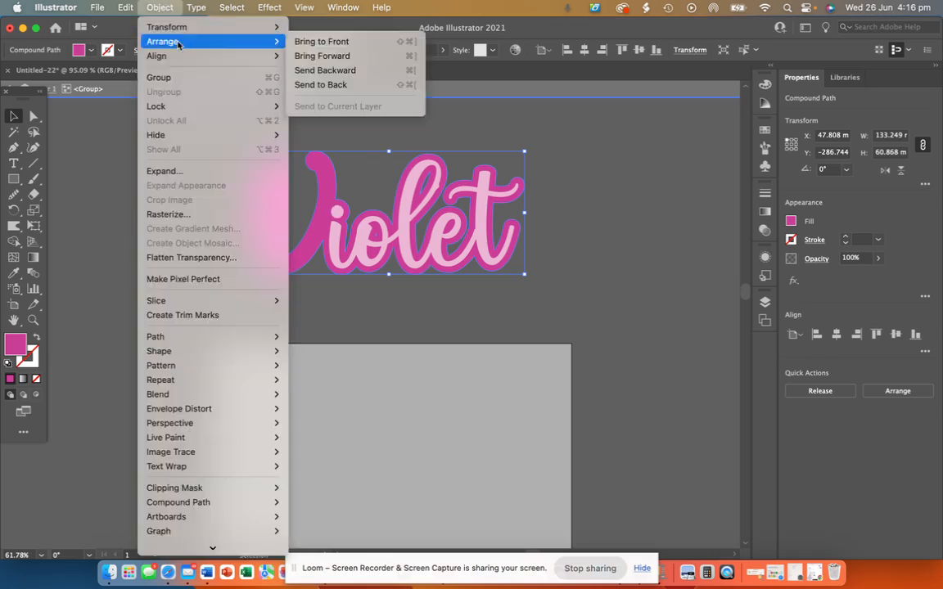
pyautogui.click(321, 84)
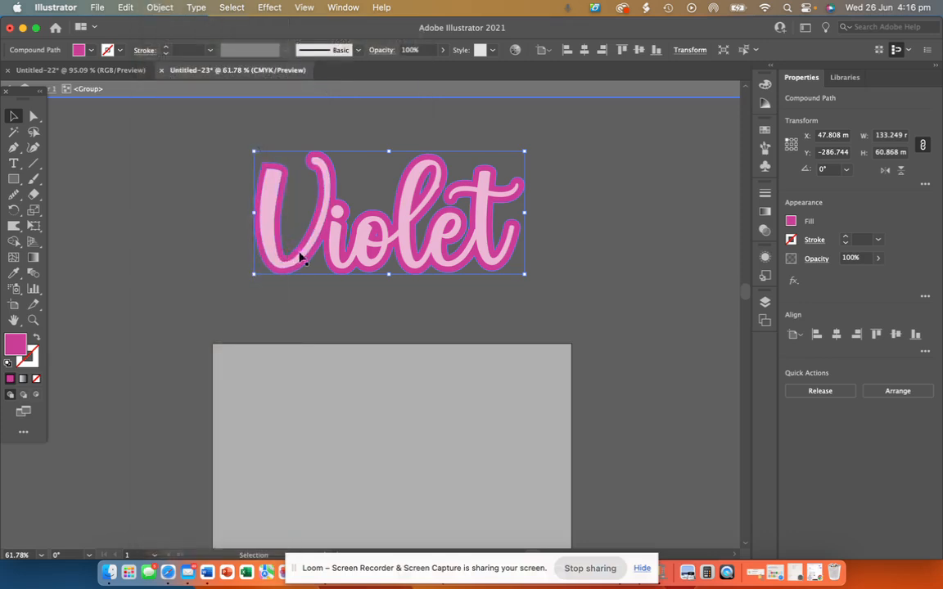
pyautogui.click(357, 140)
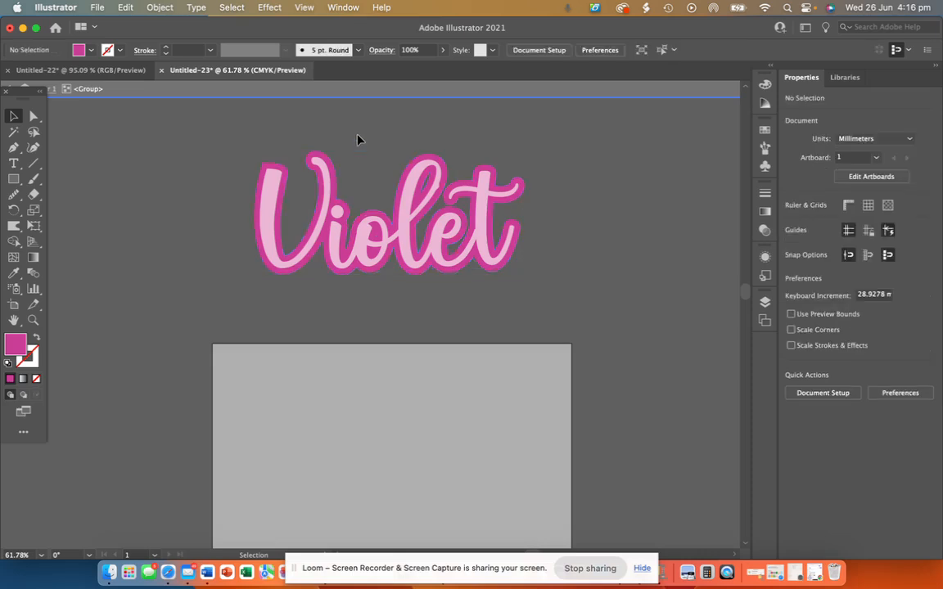
# Step: Try moving the magenta outline up by about 0.71 mm
pyautogui.moveTo(536, 237)
pyautogui.mouseDown()
pyautogui.moveTo(682, 236)
pyautogui.moveTo(677, 177)
pyautogui.moveTo(661, 337)
pyautogui.moveTo(481, 374)
pyautogui.moveTo(466, 310)
pyautogui.moveTo(539, 387)
pyautogui.moveTo(568, 237)
pyautogui.moveTo(520, 233)
pyautogui.mouseUp()
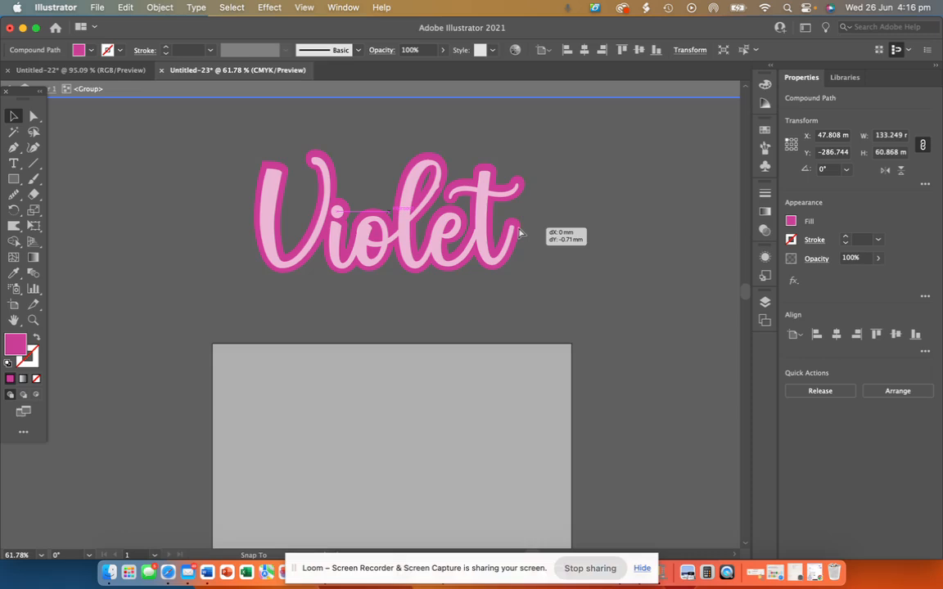
pyautogui.scroll(5, 520, 234)
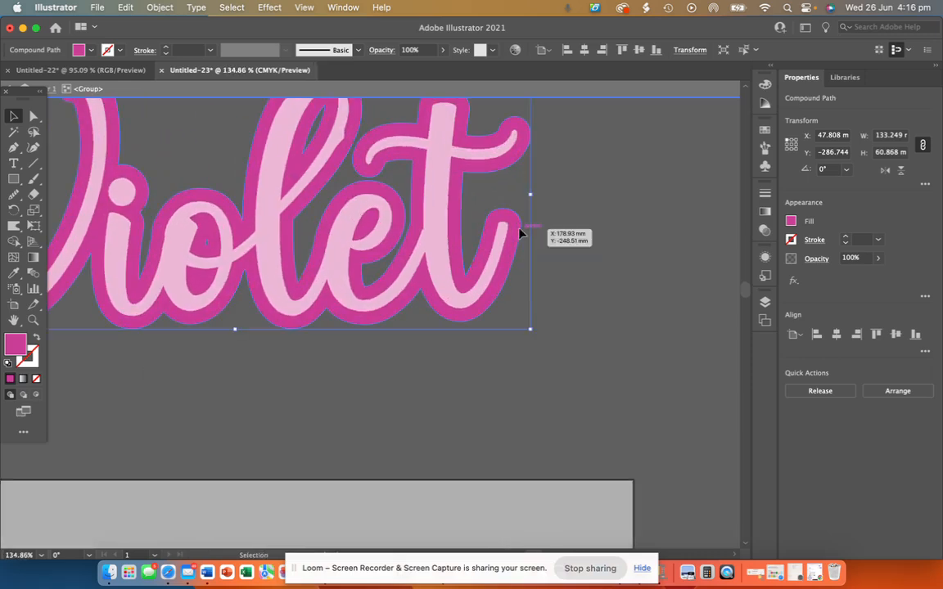
pyautogui.press('super+z')
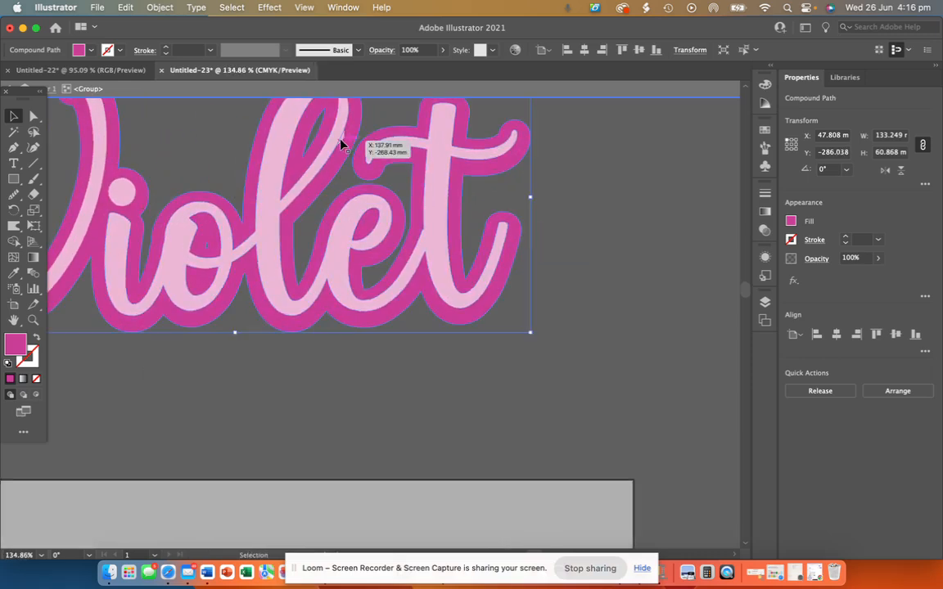
# Step: Exit isolation mode so the "Violet" group and the rectangle are both editable again
pyautogui.scroll(10, 342, 144)
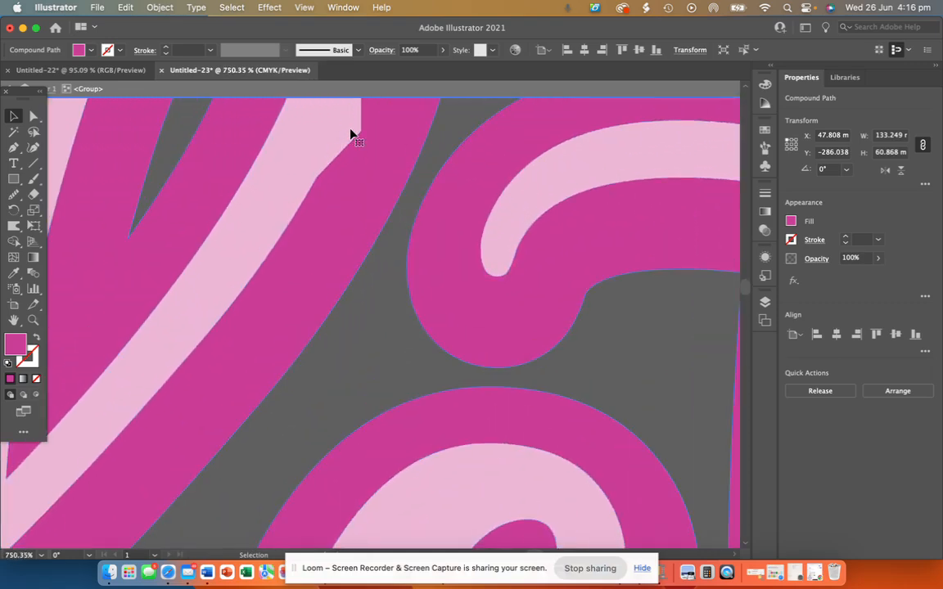
pyautogui.doubleClick(350, 134)
pyautogui.scroll(-12, 350, 134)
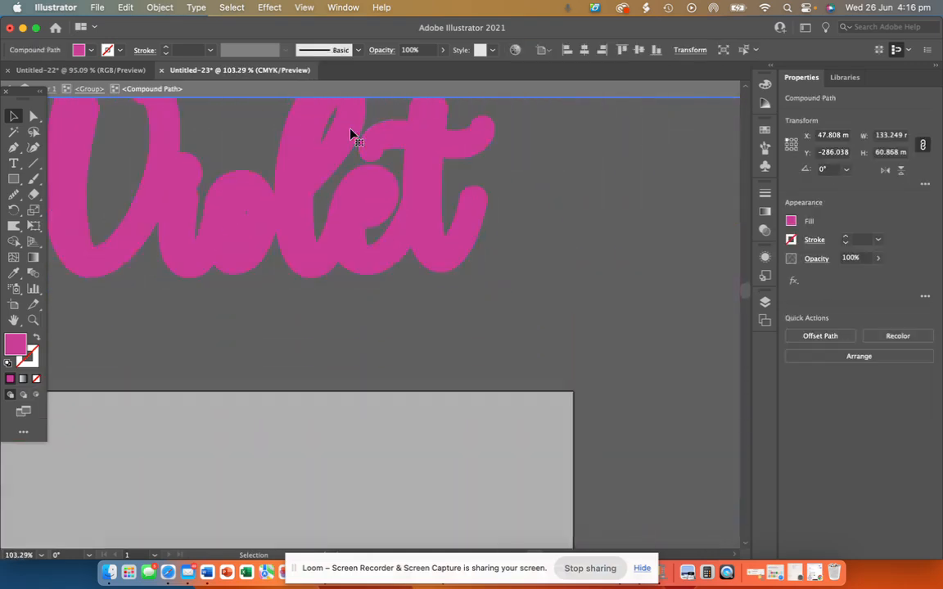
pyautogui.click(514, 204)
pyautogui.doubleClick(515, 205)
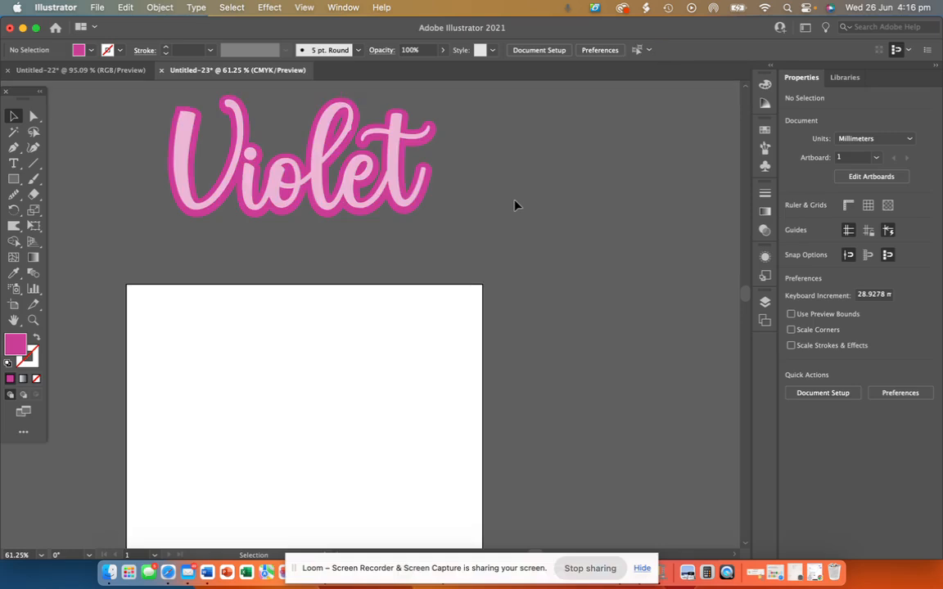
pyautogui.scroll(-2, 515, 205)
pyautogui.scroll(3, 325, 196)
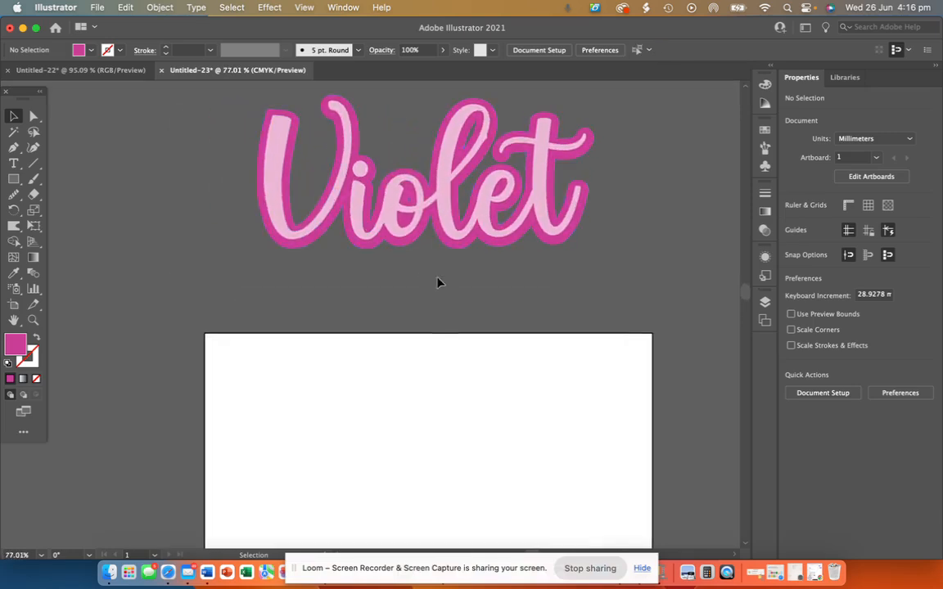
# Step: Shift the anchor point at the spur on the outer edge of the letter l's loop slightly inward to smooth the curve
pyautogui.click(284, 157)
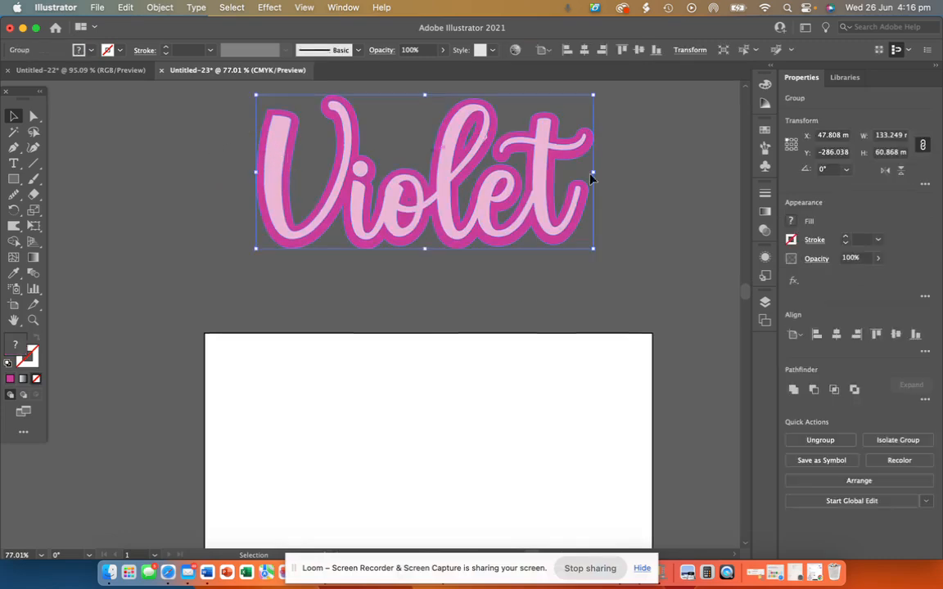
pyautogui.scroll(3, 491, 145)
pyautogui.scroll(5, 491, 146)
pyautogui.scroll(2, 491, 146)
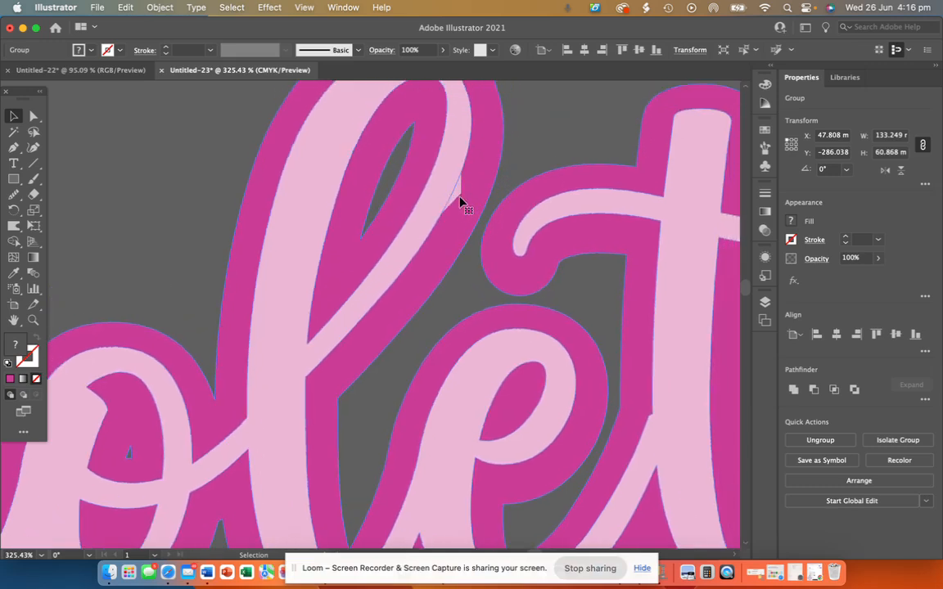
pyautogui.click(34, 116)
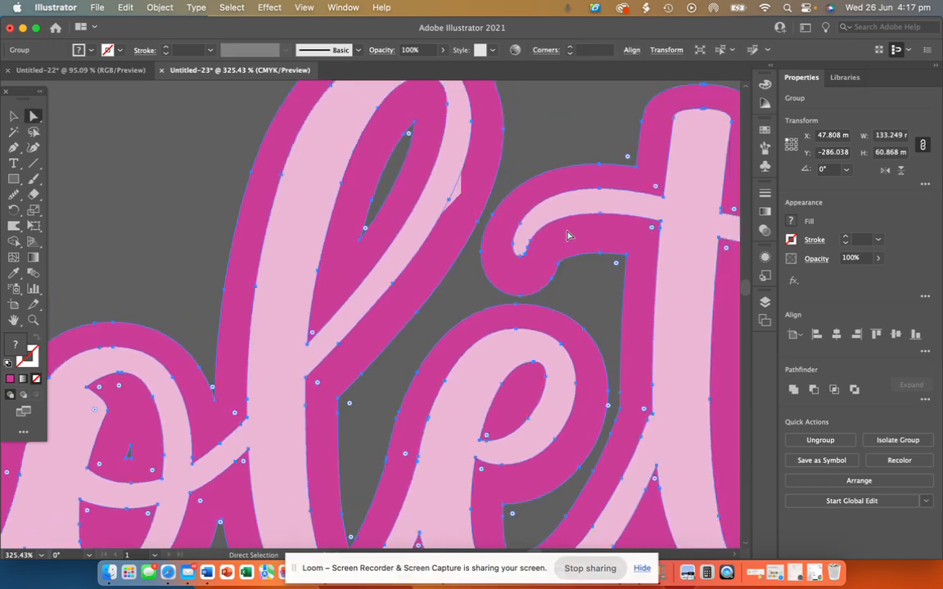
pyautogui.scroll(5, 459, 200)
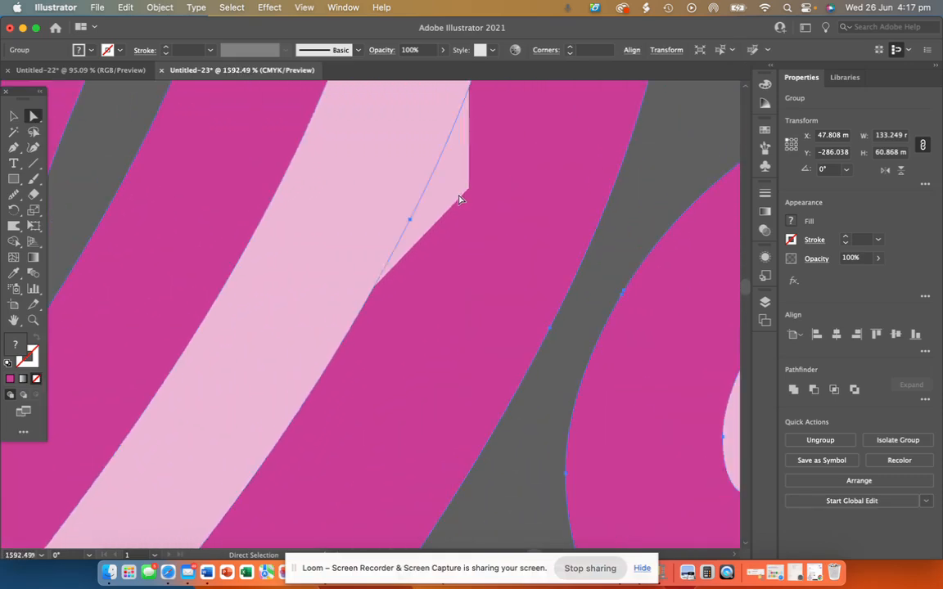
pyautogui.moveTo(409, 219); pyautogui.dragTo(400, 219)
pyautogui.scroll(-10, 399, 219)
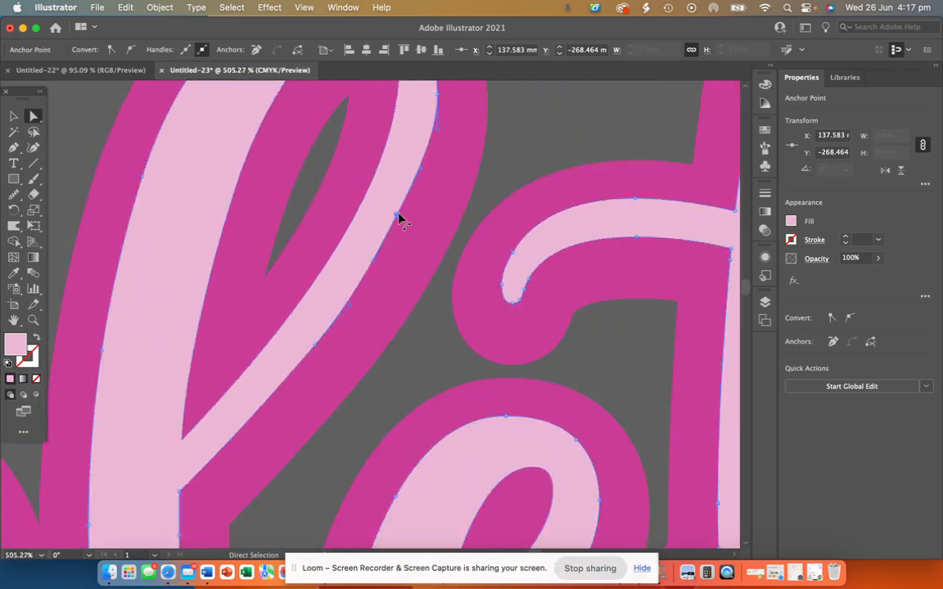
pyautogui.scroll(2, 401, 220)
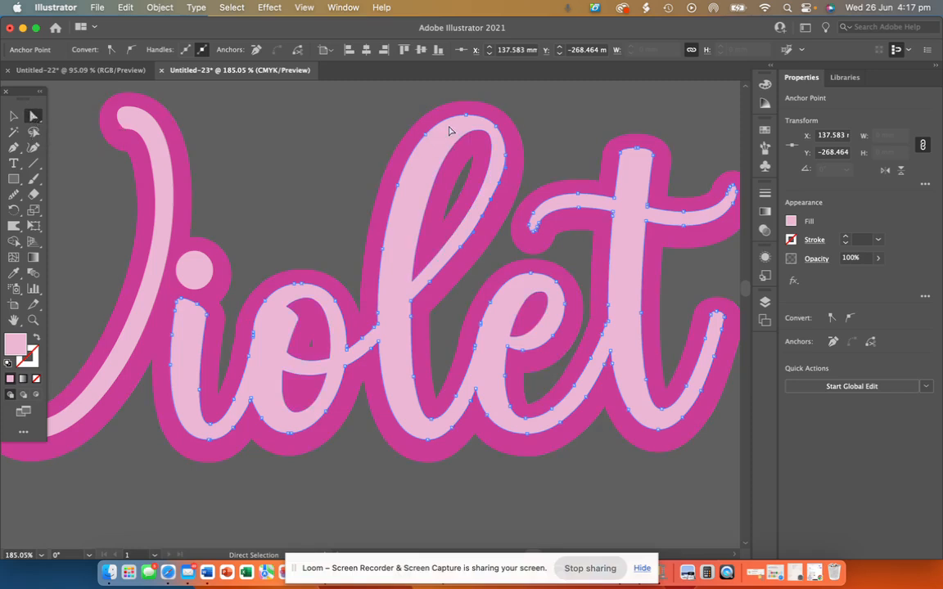
pyautogui.scroll(10, 491, 202)
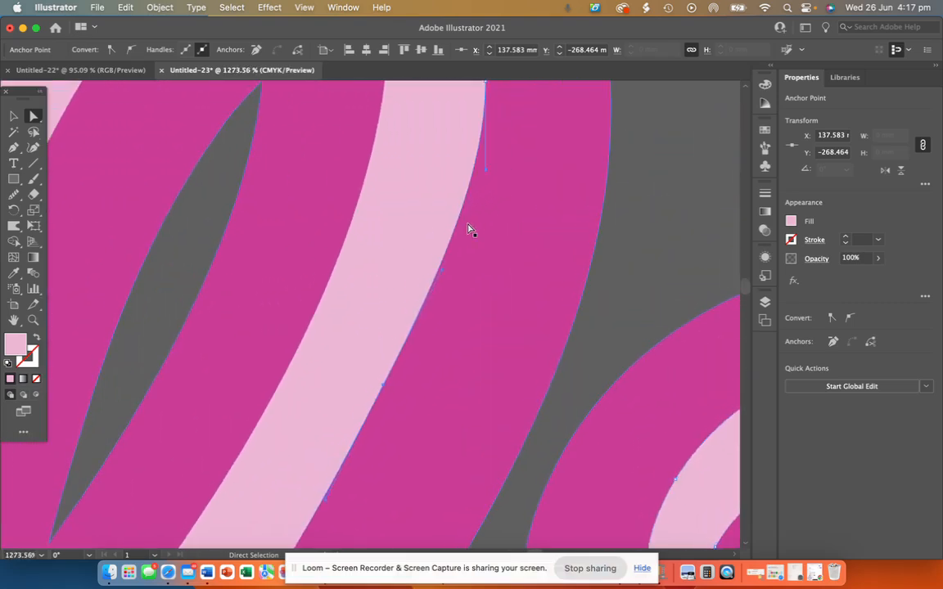
# Step: Adjust the lower direction handle of the anchor on the outer edge of the l's loop to refine the curve
pyautogui.scroll(4, 469, 228)
pyautogui.moveTo(472, 318); pyautogui.dragTo(463, 317)
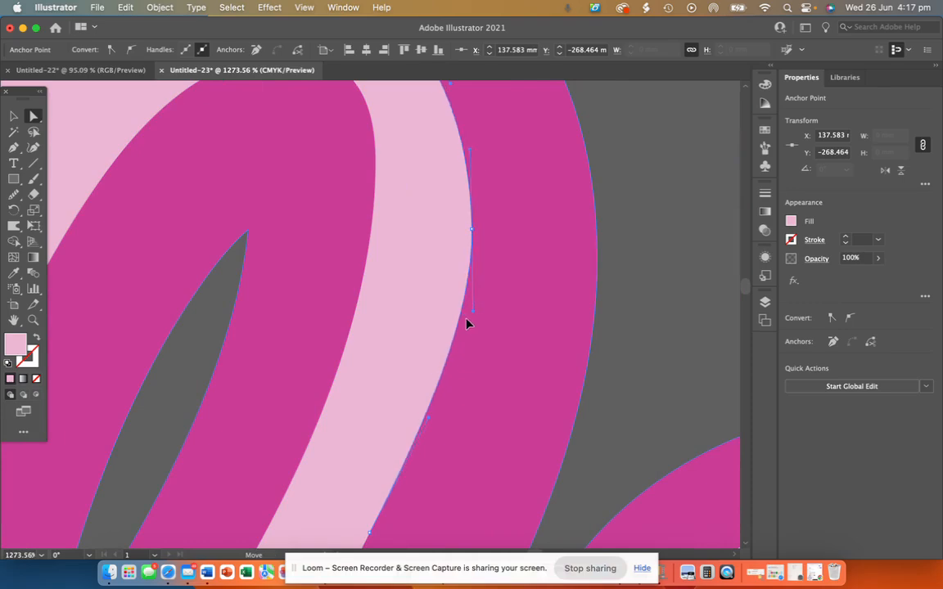
pyautogui.scroll(-1, 467, 323)
pyautogui.scroll(-10, 468, 323)
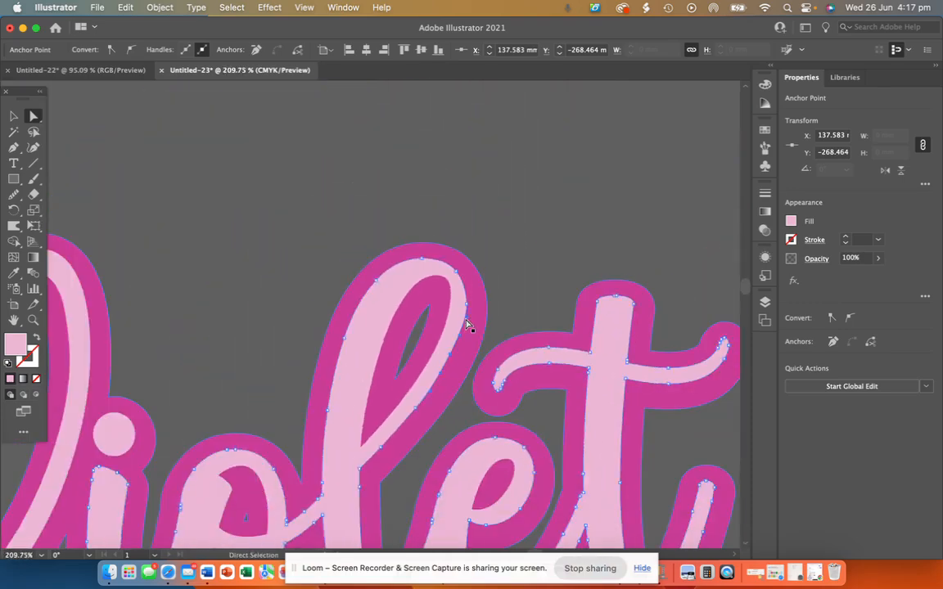
pyautogui.scroll(-3, 607, 234)
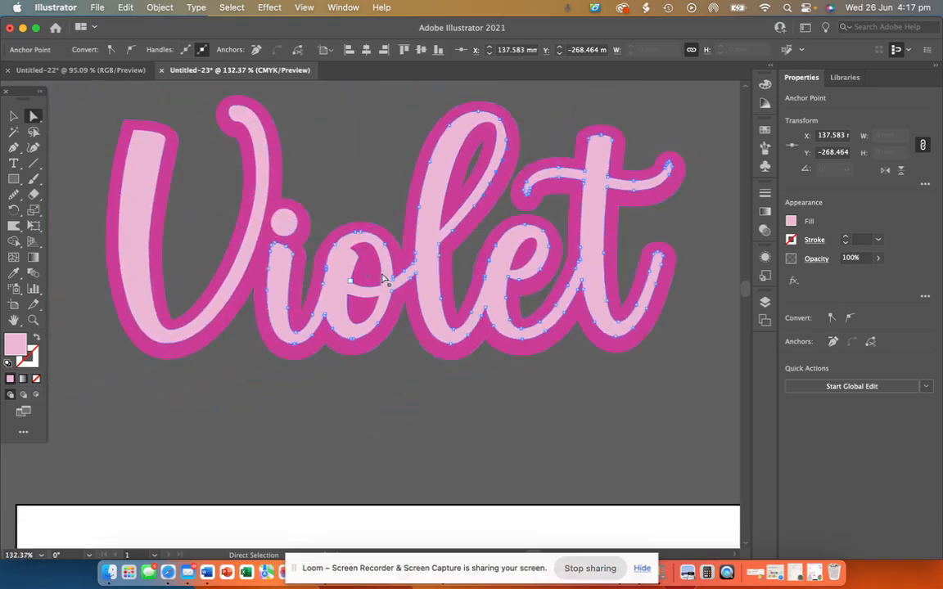
pyautogui.scroll(-3, 425, 305)
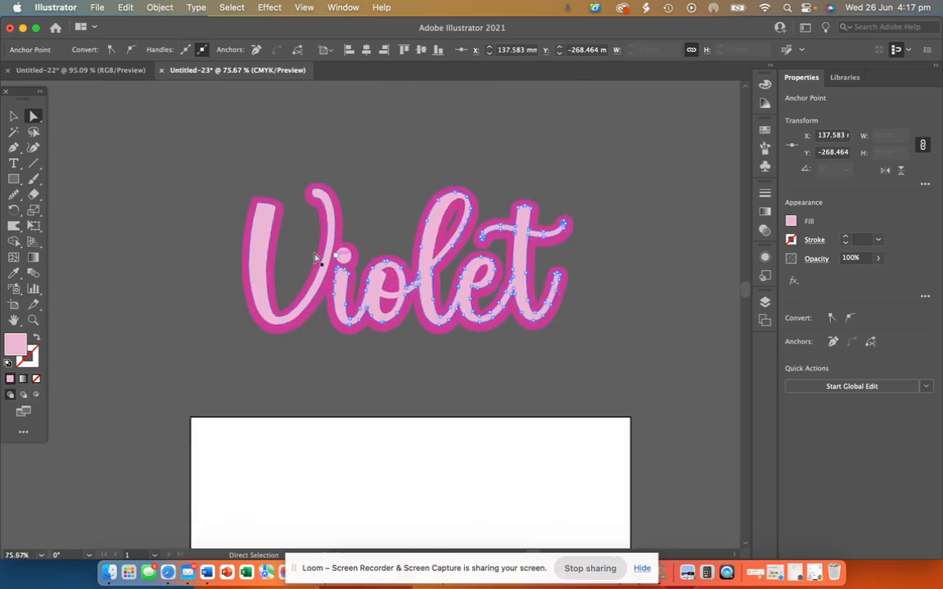
# Step: Round the upper-right corner of the light pink V's thick stem with a radius of about 2.59 mm
pyautogui.click(265, 236)
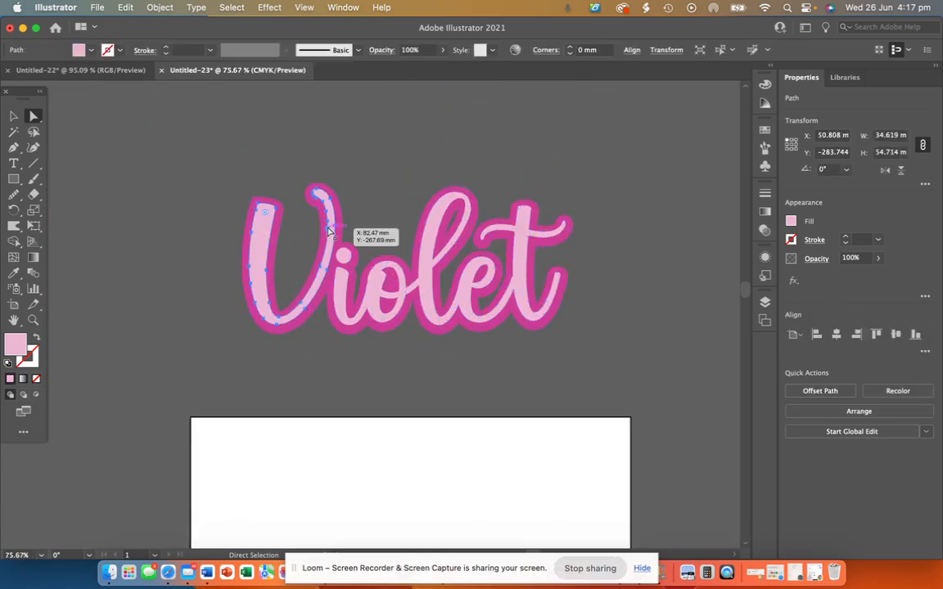
pyautogui.scroll(8, 327, 232)
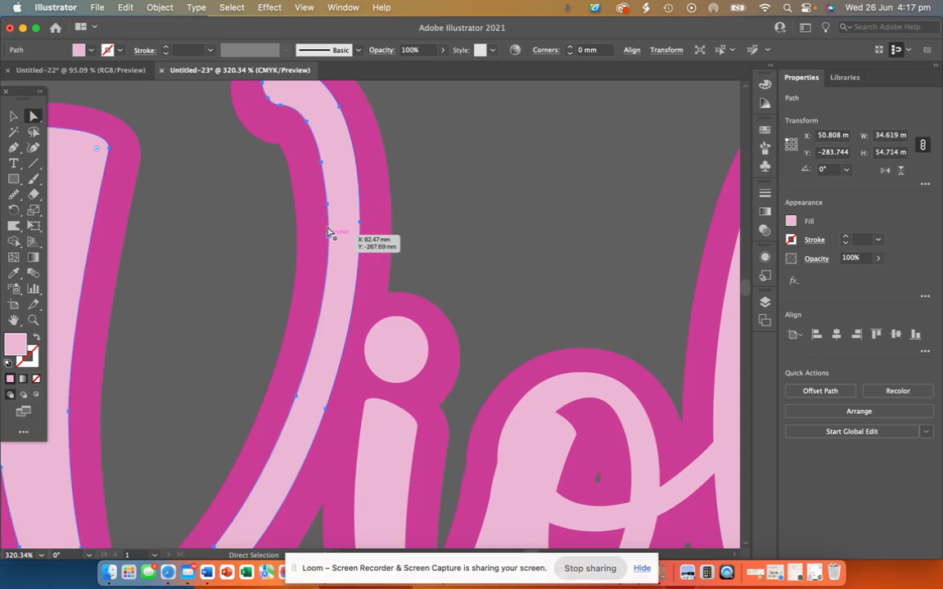
pyautogui.scroll(-2, 327, 232)
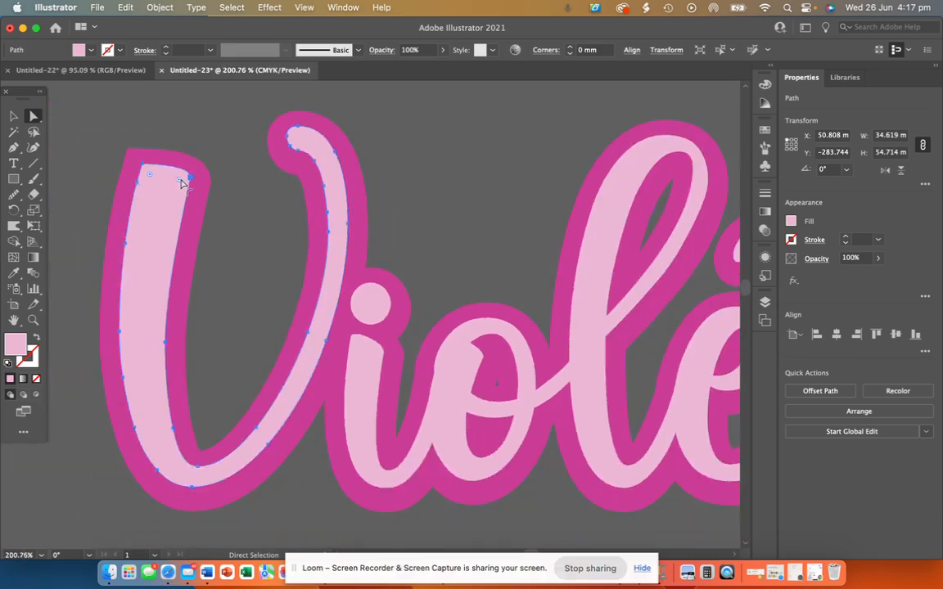
pyautogui.moveTo(180, 183)
pyautogui.mouseDown()
pyautogui.moveTo(151, 214)
pyautogui.moveTo(170, 178)
pyautogui.mouseUp()
pyautogui.scroll(-5, 370, 225)
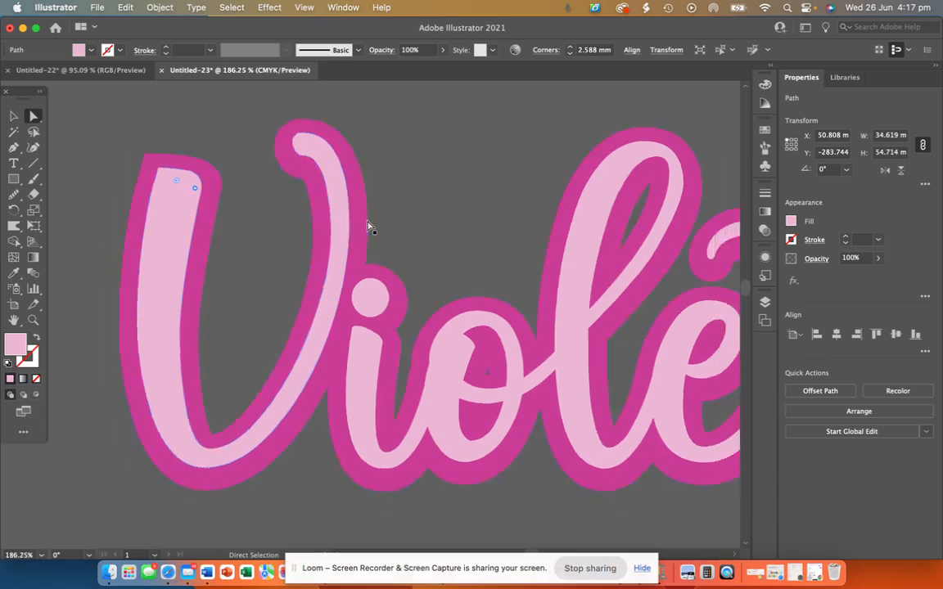
pyautogui.scroll(5, 355, 206)
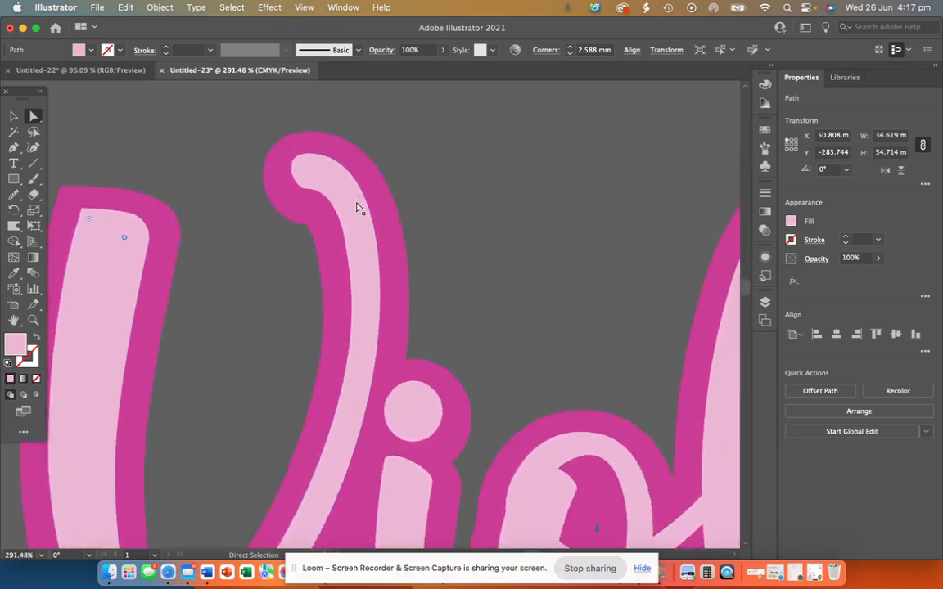
pyautogui.scroll(-1, 355, 206)
pyautogui.scroll(-2, 355, 206)
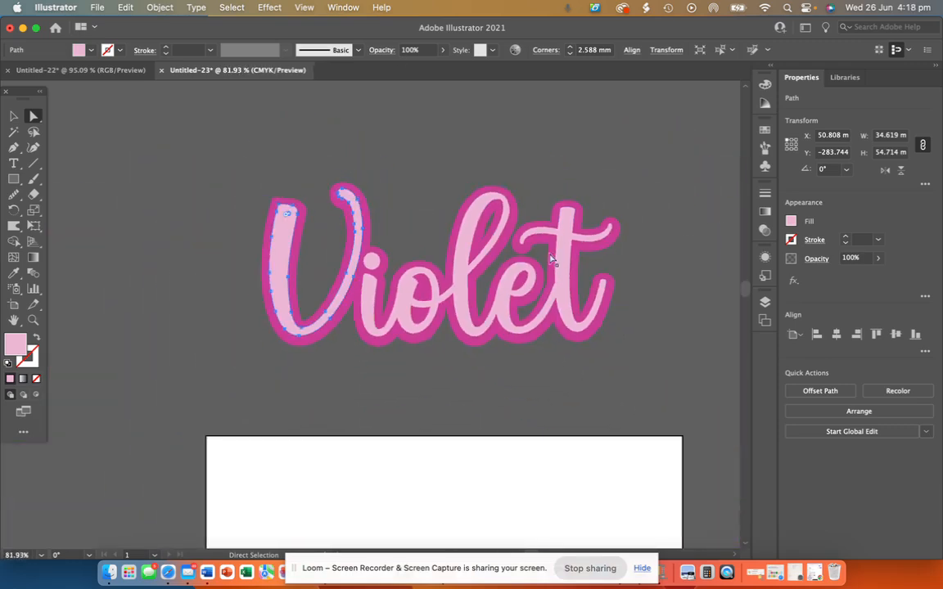
pyautogui.scroll(3, 547, 268)
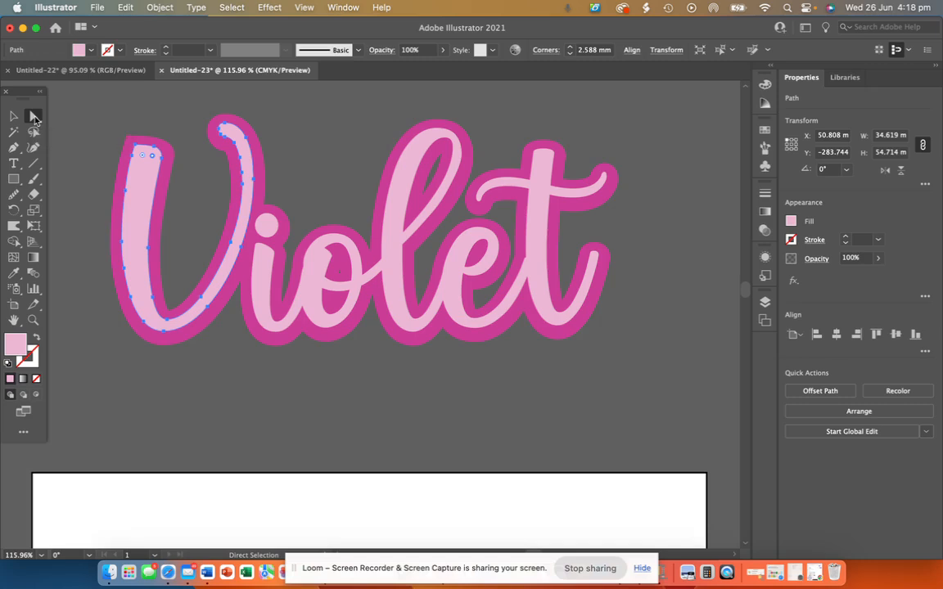
# Step: Shift the light pink V down by about 0.8 mm over the magenta outline and deselect it
pyautogui.click(14, 117)
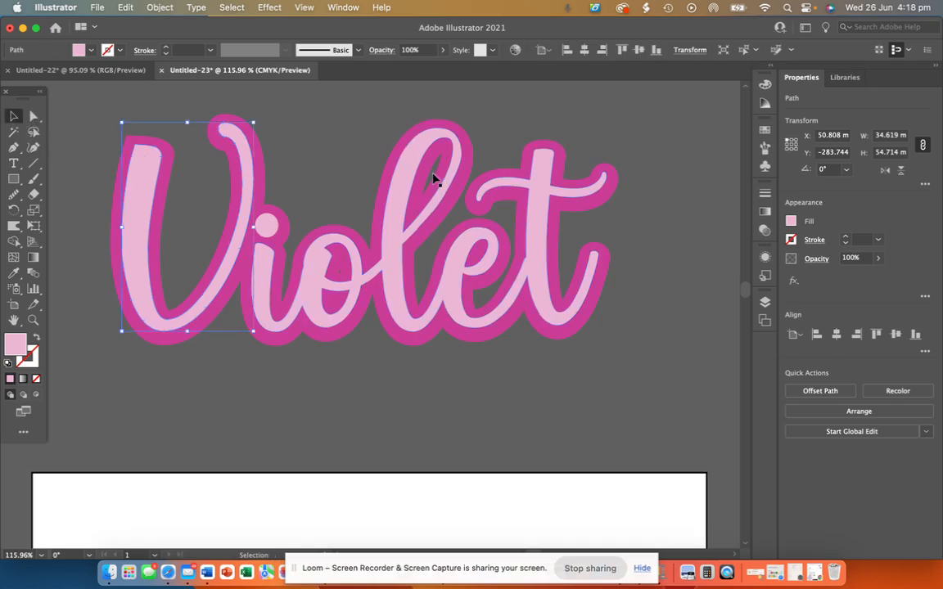
pyautogui.moveTo(250, 157)
pyautogui.mouseDown()
pyautogui.moveTo(247, 206)
pyautogui.moveTo(189, 261)
pyautogui.moveTo(237, 237)
pyautogui.moveTo(261, 164)
pyautogui.moveTo(254, 161)
pyautogui.mouseUp()
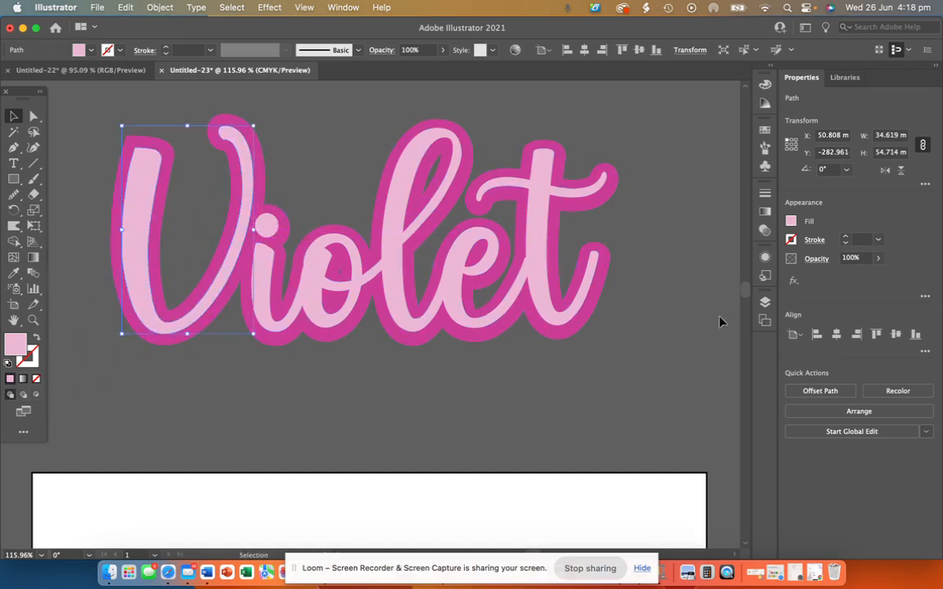
pyautogui.scroll(-3, 719, 319)
pyautogui.click(567, 378)
pyautogui.hscroll(3, 567, 378)
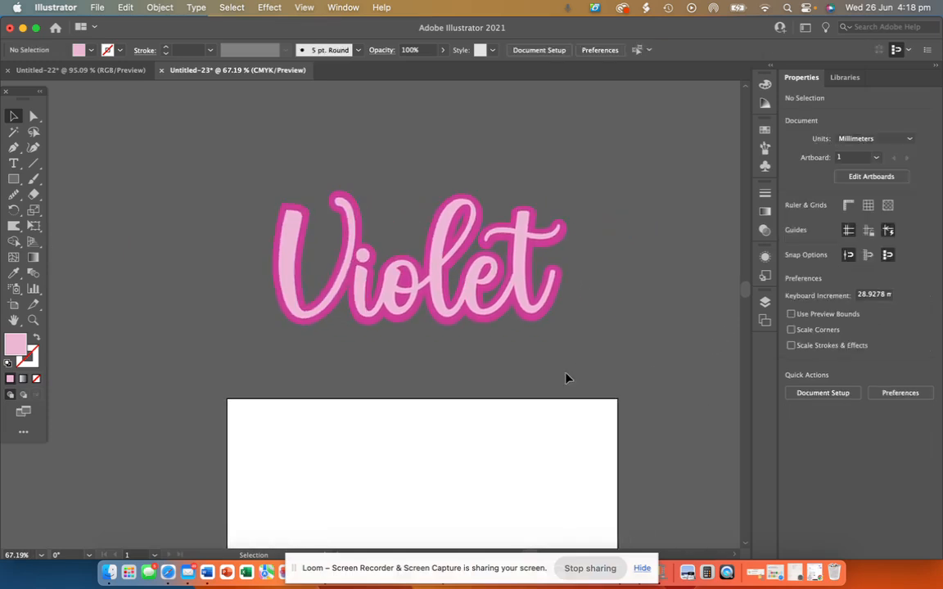
# Step: Select the whole "Violet" design and scale it proportionally to a width of 150 mm
pyautogui.scroll(2, 567, 378)
pyautogui.click(381, 298)
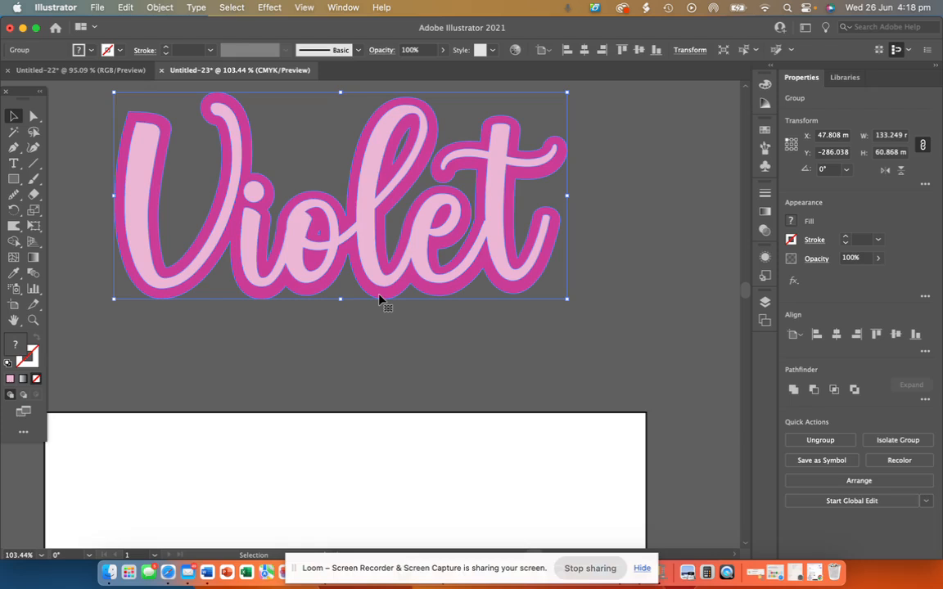
pyautogui.scroll(-3, 380, 299)
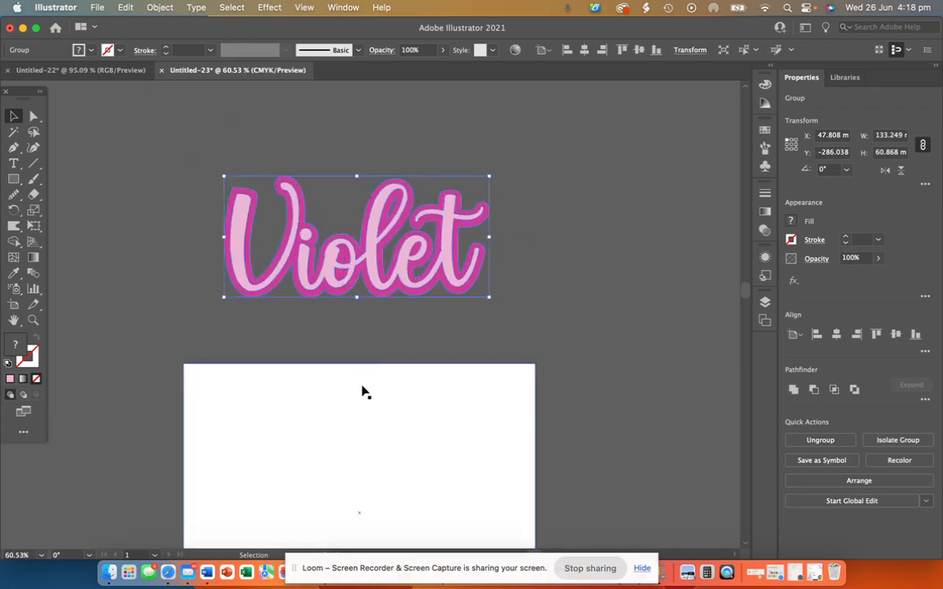
pyautogui.click(546, 303)
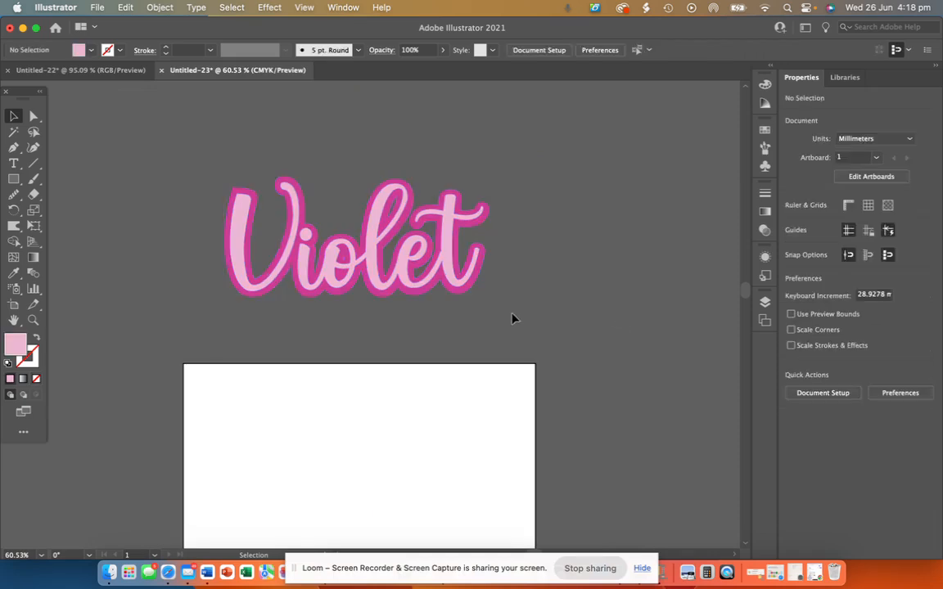
pyautogui.press('super+a')
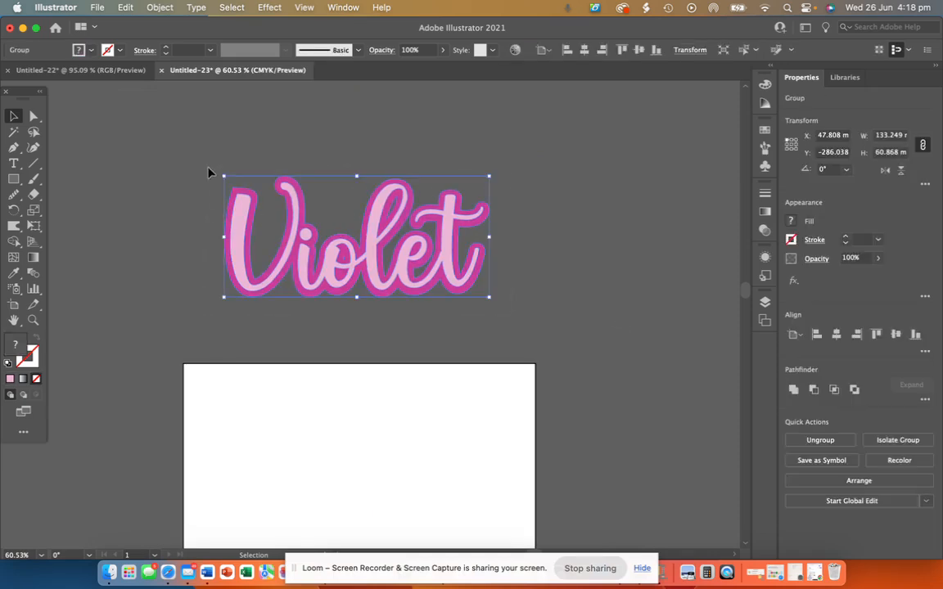
pyautogui.click(901, 136)
pyautogui.moveTo(901, 136); pyautogui.dragTo(855, 140)
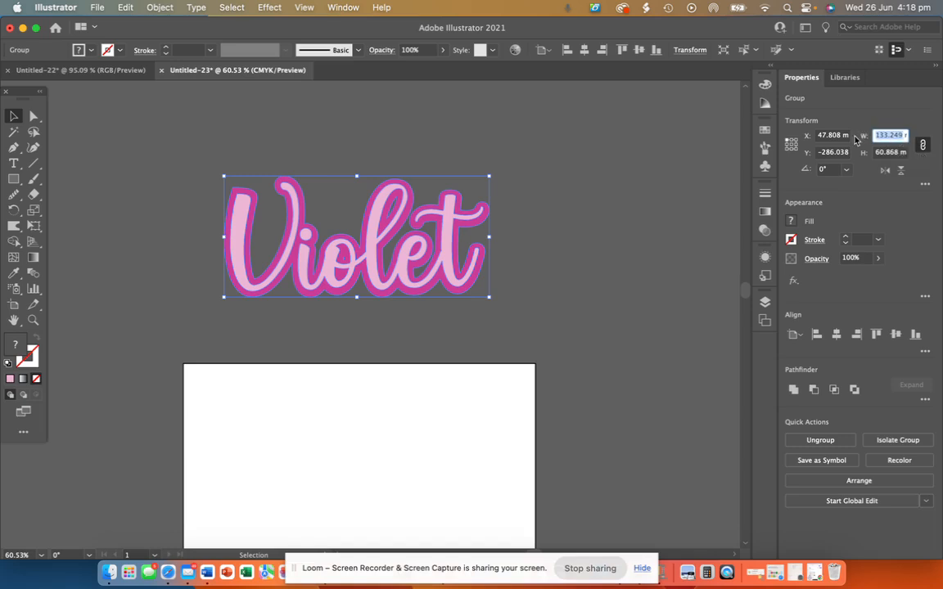
pyautogui.write('150')
pyautogui.press('Return')
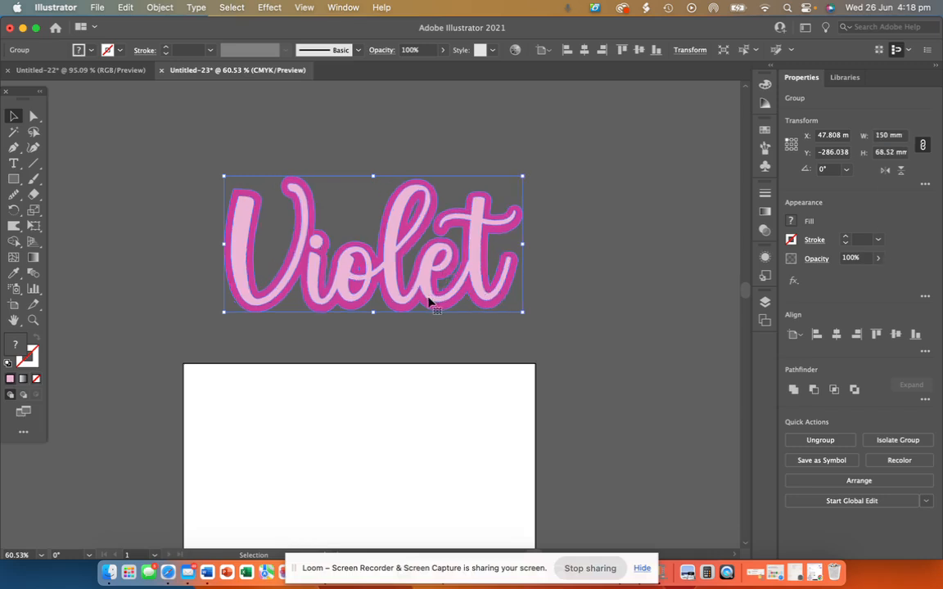
# Step: Move the "Violet" group slightly up and to the left, reduce only its height to about 67.3 mm, and deselect it
pyautogui.moveTo(426, 299); pyautogui.dragTo(412, 294)
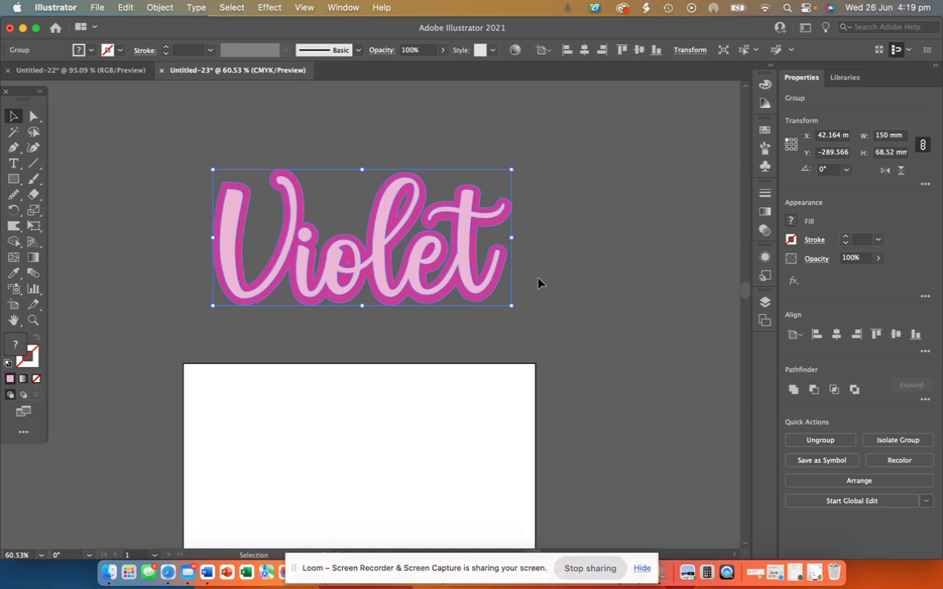
pyautogui.moveTo(362, 305)
pyautogui.mouseDown()
pyautogui.moveTo(357, 336)
pyautogui.moveTo(358, 301)
pyautogui.mouseUp()
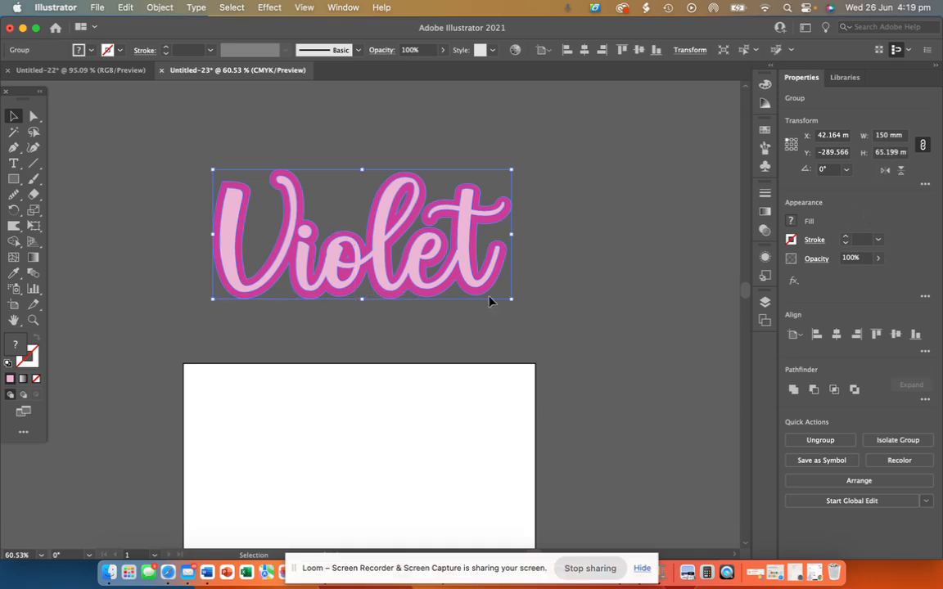
pyautogui.moveTo(361, 301); pyautogui.dragTo(352, 259)
pyautogui.moveTo(353, 279); pyautogui.dragTo(362, 303)
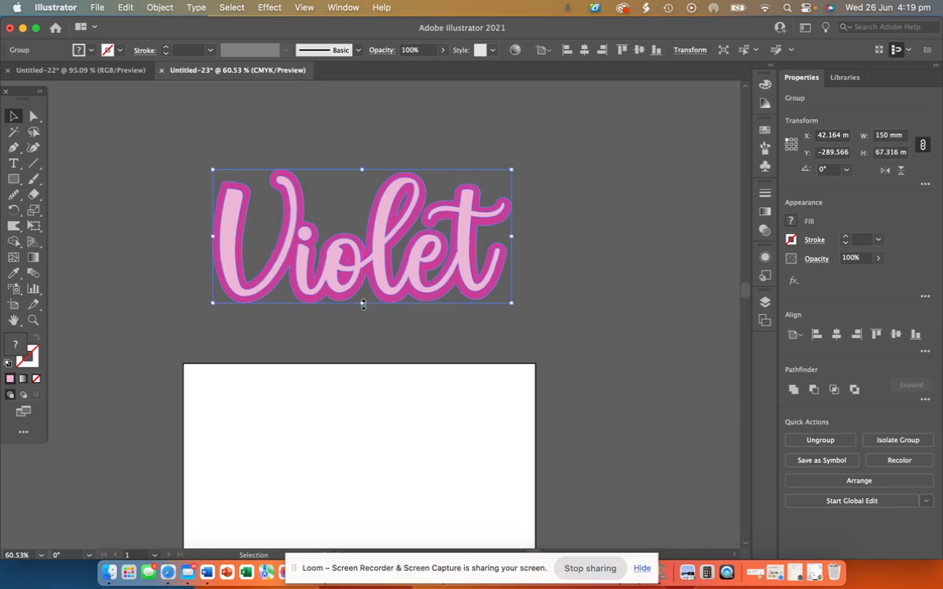
pyautogui.click(375, 338)
# Step: Draw a tall, narrow light pink rectangle about 9.2 mm wide and 102.7 mm high, left of the "Violet" design
pyautogui.scroll(5, 375, 338)
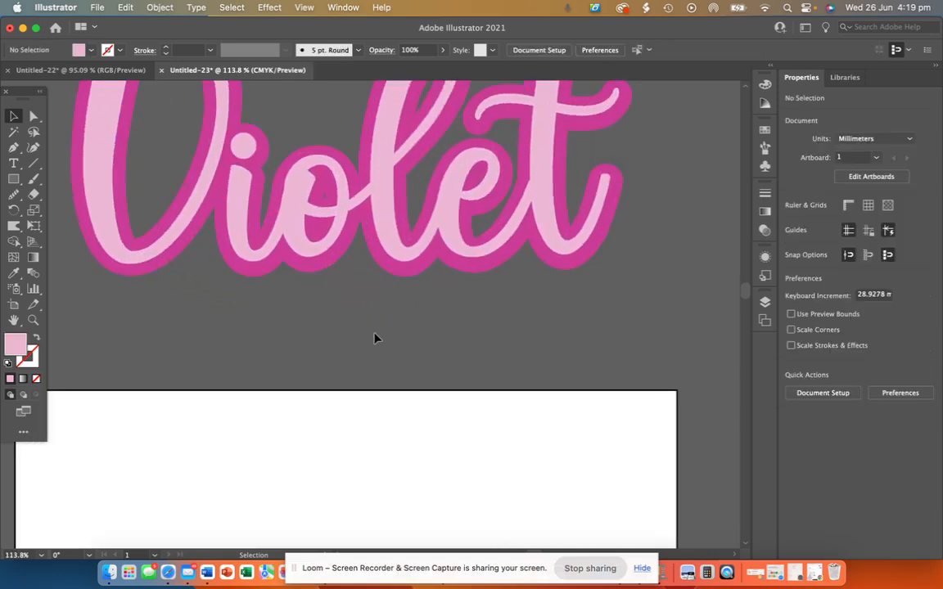
pyautogui.scroll(-8, 375, 338)
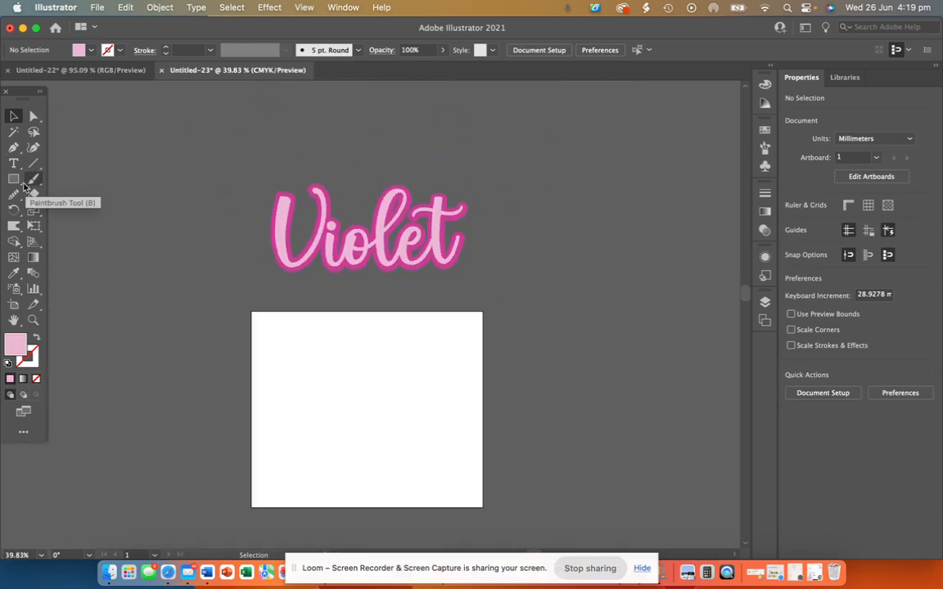
pyautogui.click(13, 179)
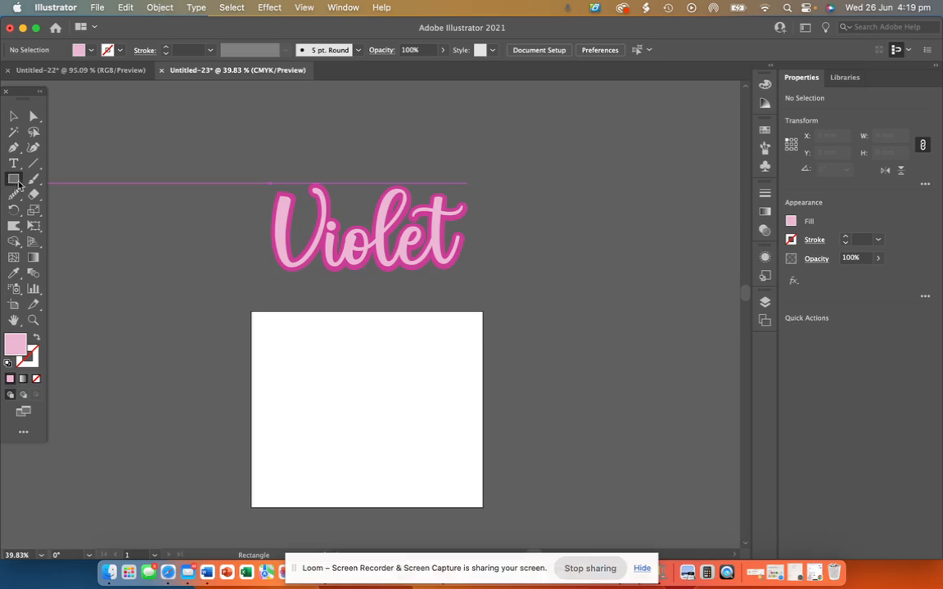
pyautogui.click(23, 181)
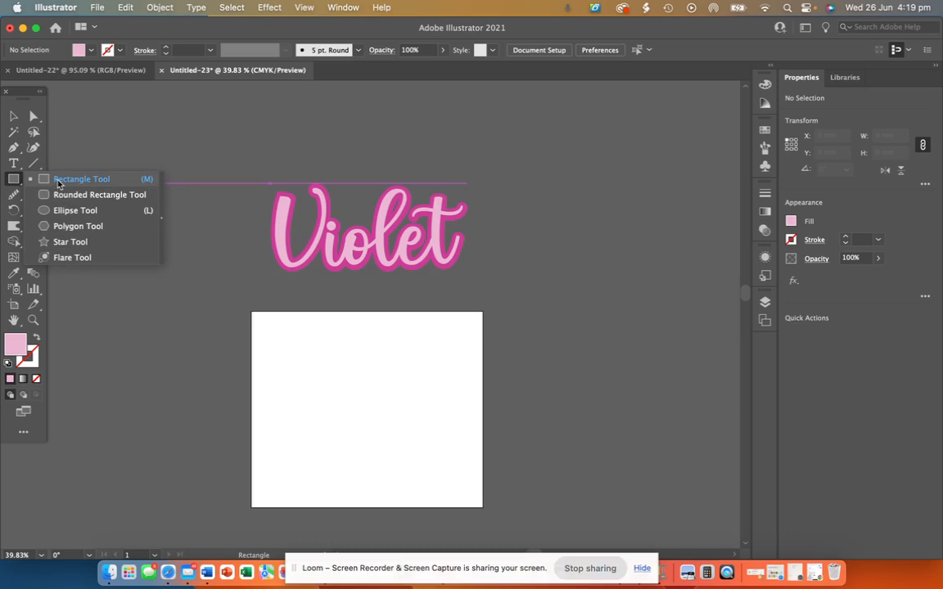
pyautogui.click(58, 182)
pyautogui.moveTo(139, 120); pyautogui.dragTo(150, 255)
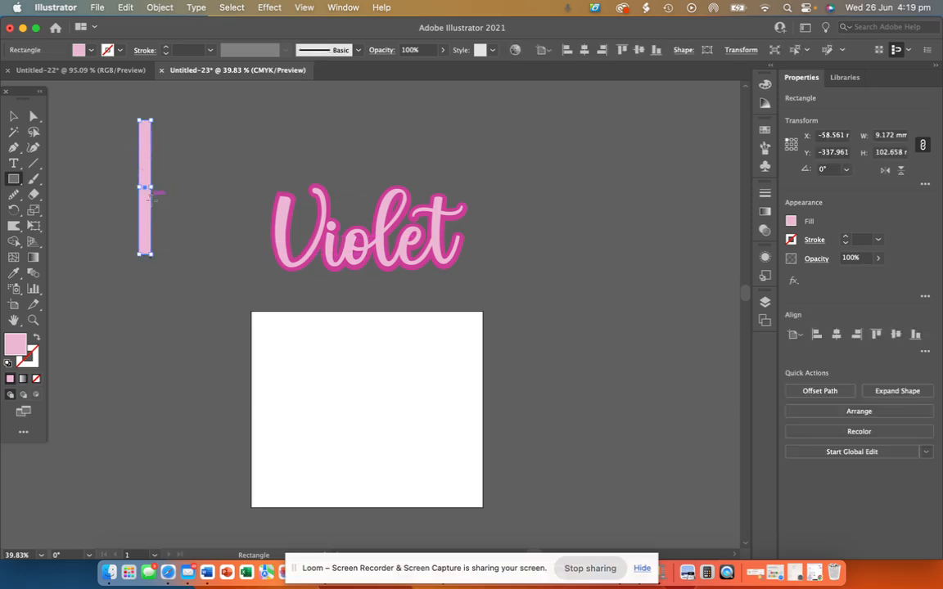
pyautogui.scroll(5, 149, 190)
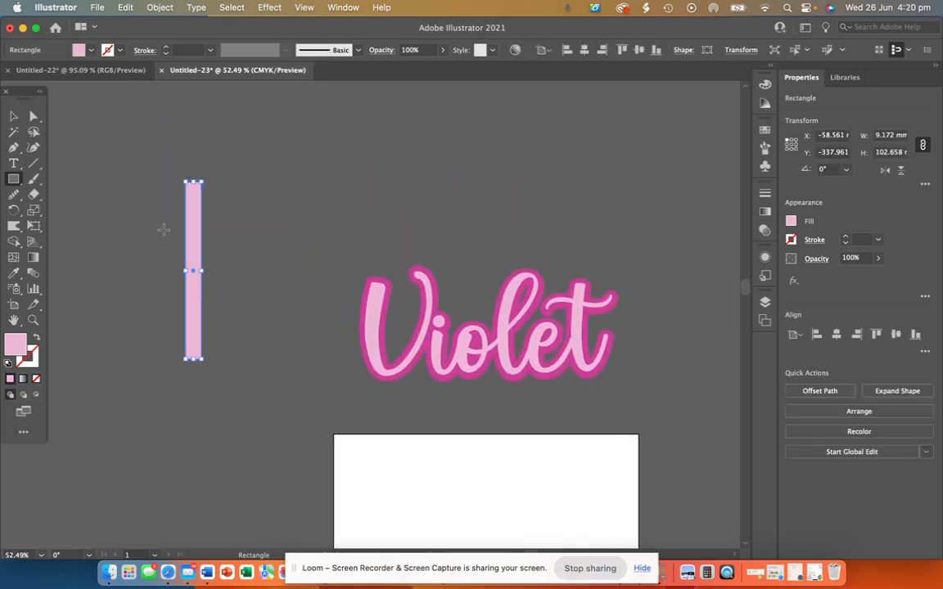
# Step: Isolate the narrow rectangle and set its width to 6 mm with proportions linked
pyautogui.click(14, 116)
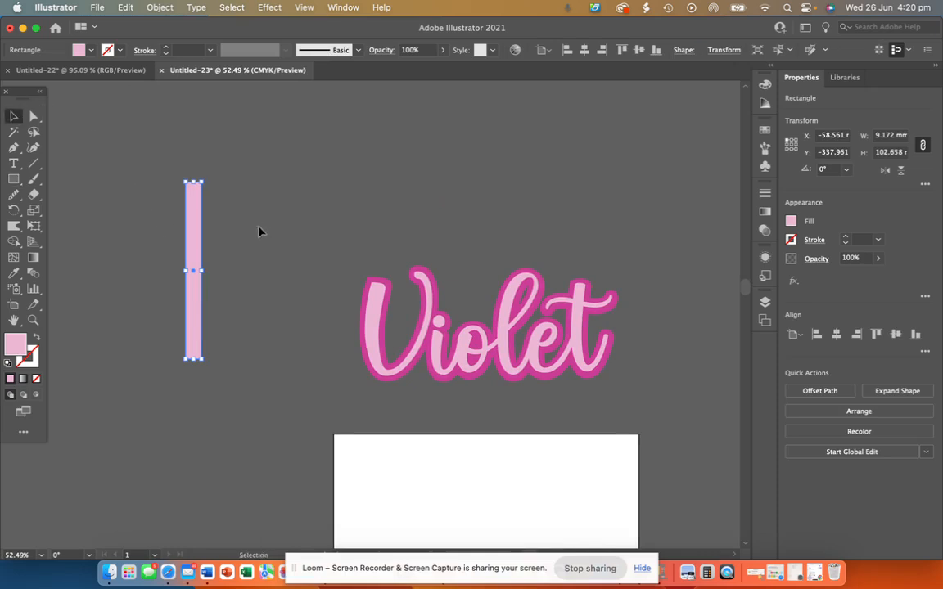
pyautogui.doubleClick(196, 229)
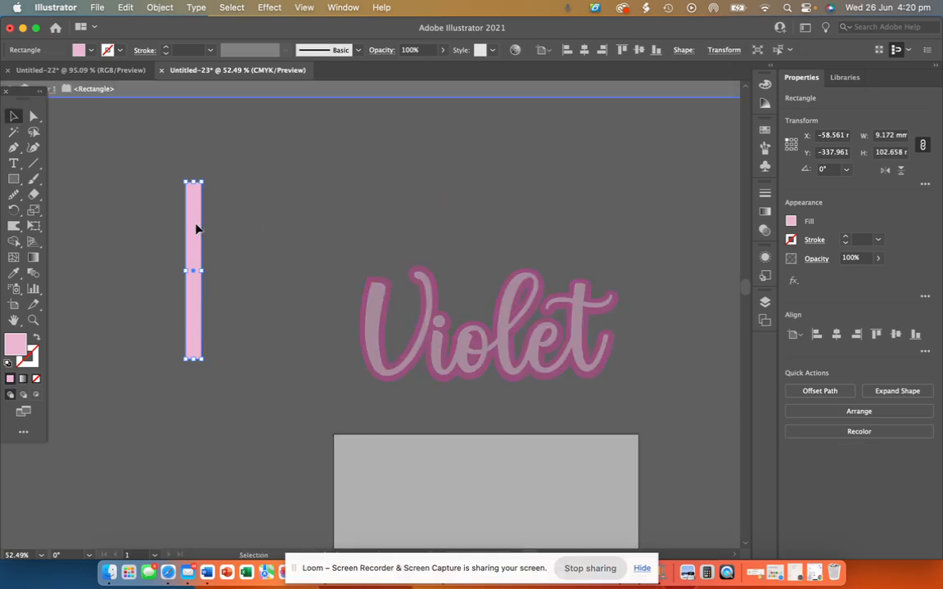
pyautogui.click(888, 135)
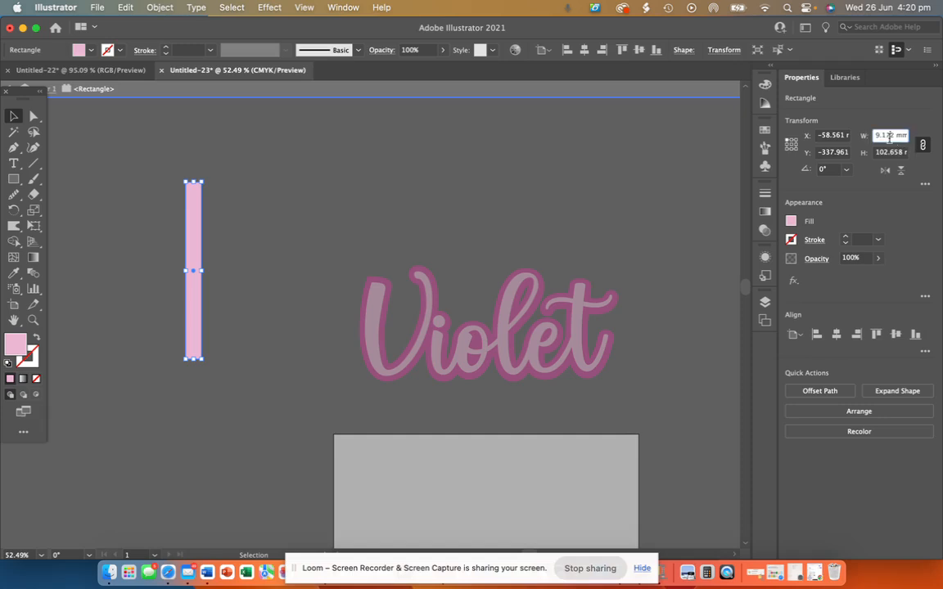
pyautogui.write('6mm')
pyautogui.press('Return')
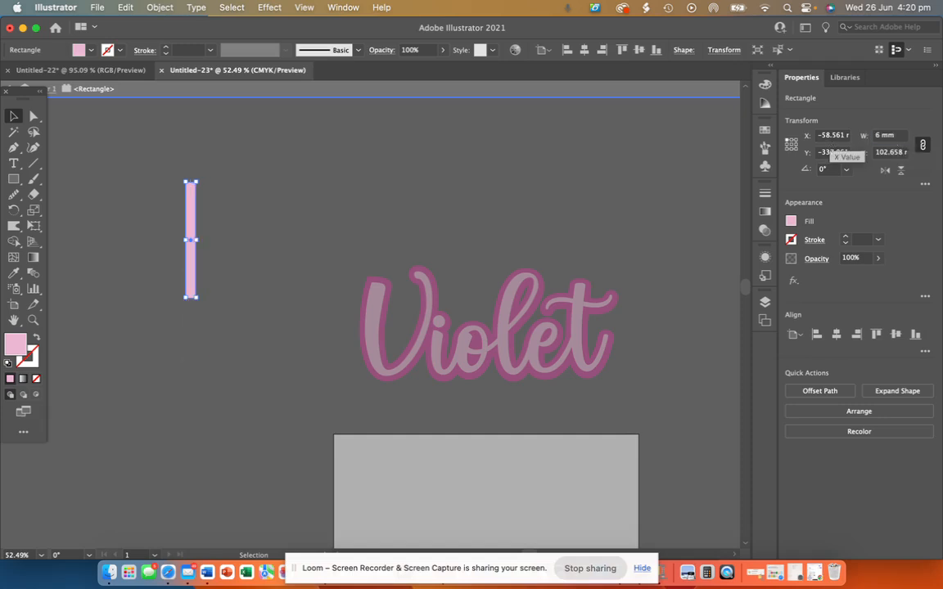
# Step: Set the isolated rectangle's width to 7 mm, keeping its proportions linked
pyautogui.click(882, 135)
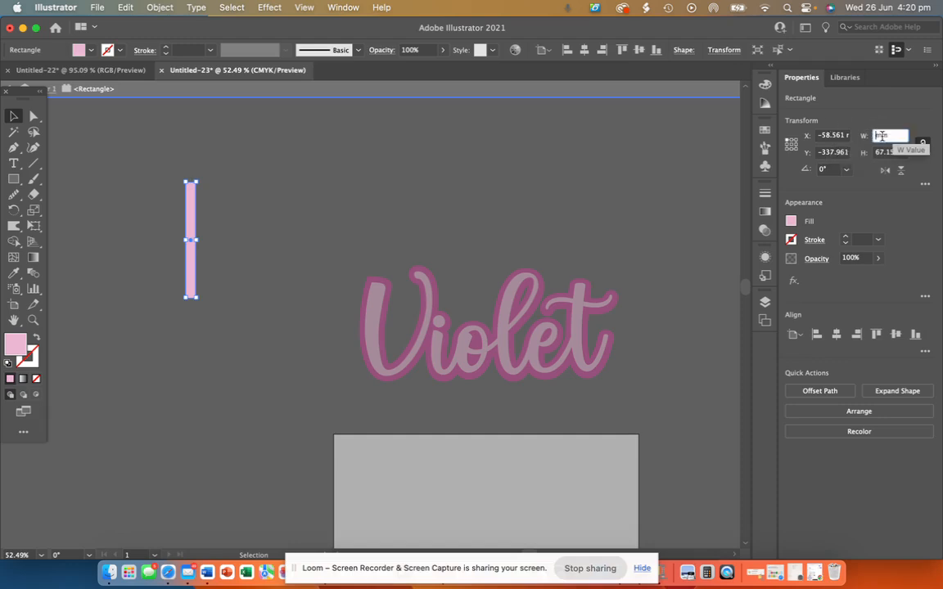
pyautogui.write('7mm')
pyautogui.press('Return')
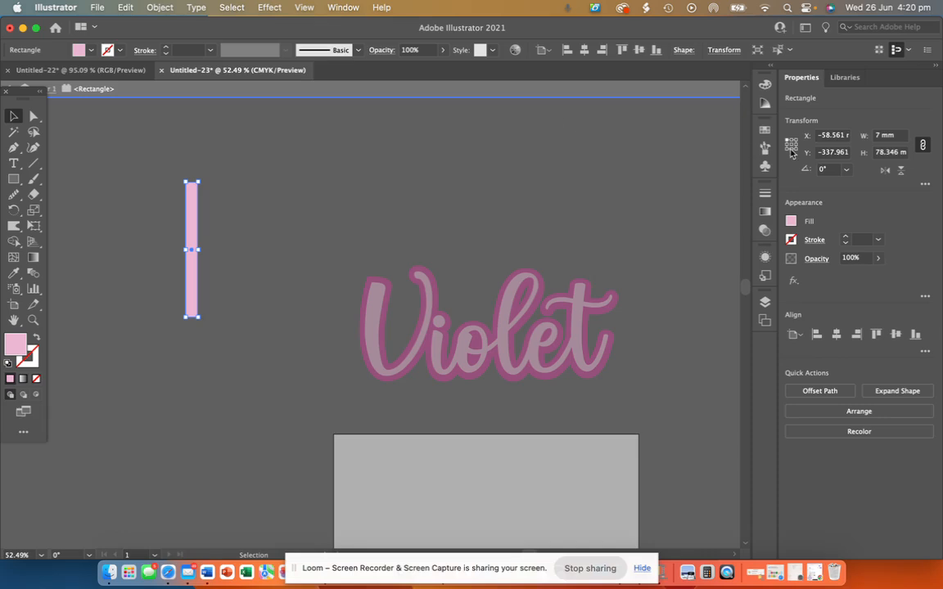
# Step: Unlink the bar's proportions, set its height to 120 mm, and deselect it
pyautogui.click(922, 145)
pyautogui.click(902, 153)
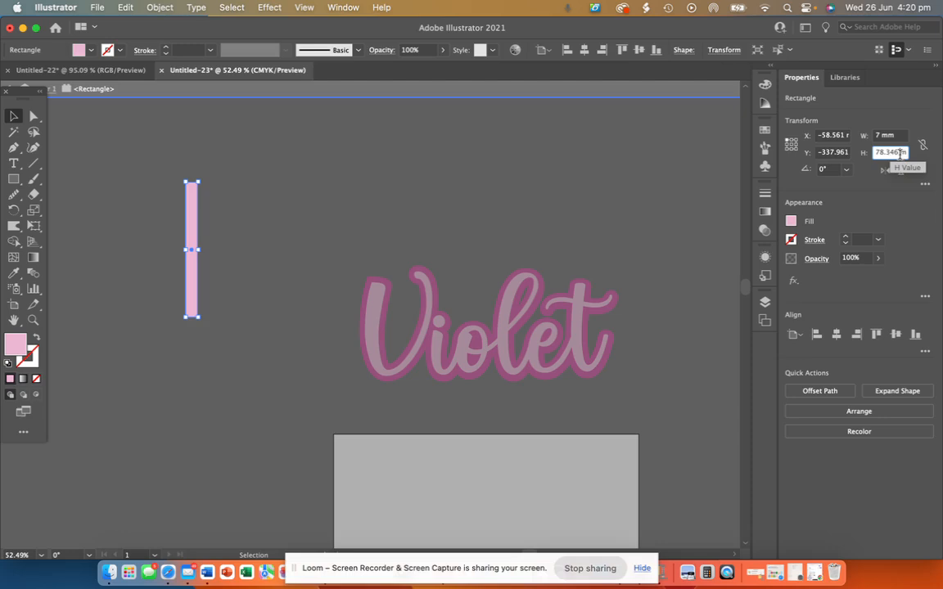
pyautogui.write('1mm')
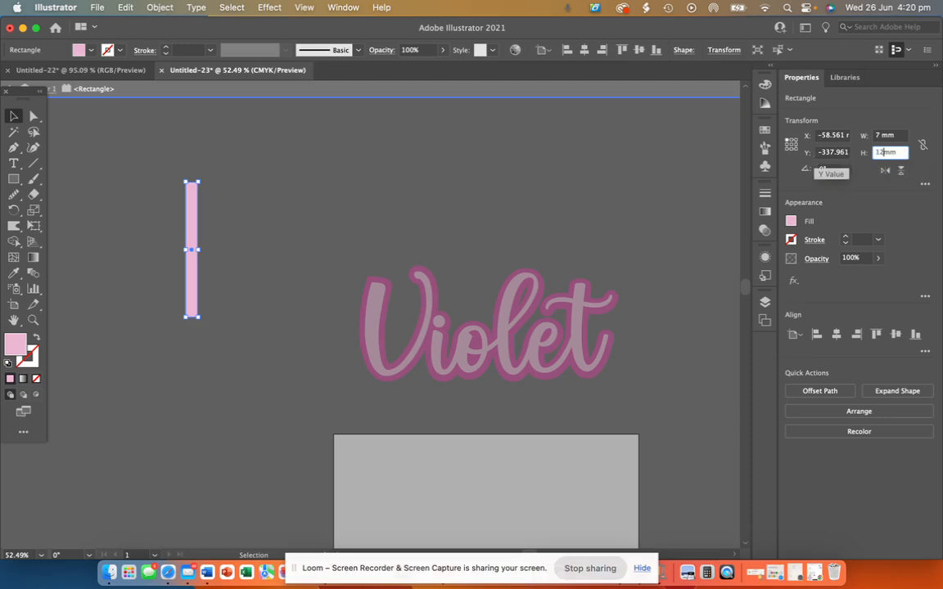
pyautogui.press('Return')
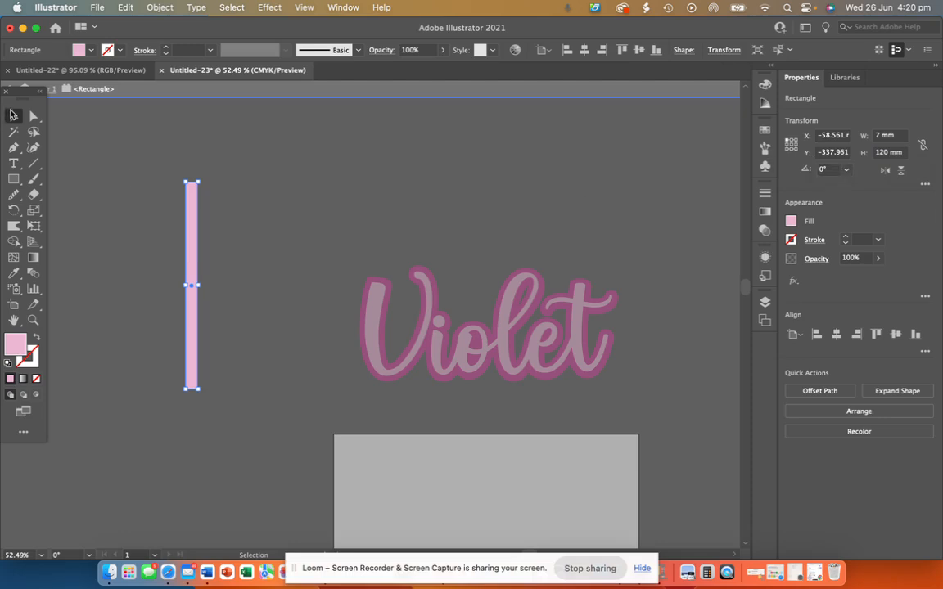
pyautogui.click(240, 231)
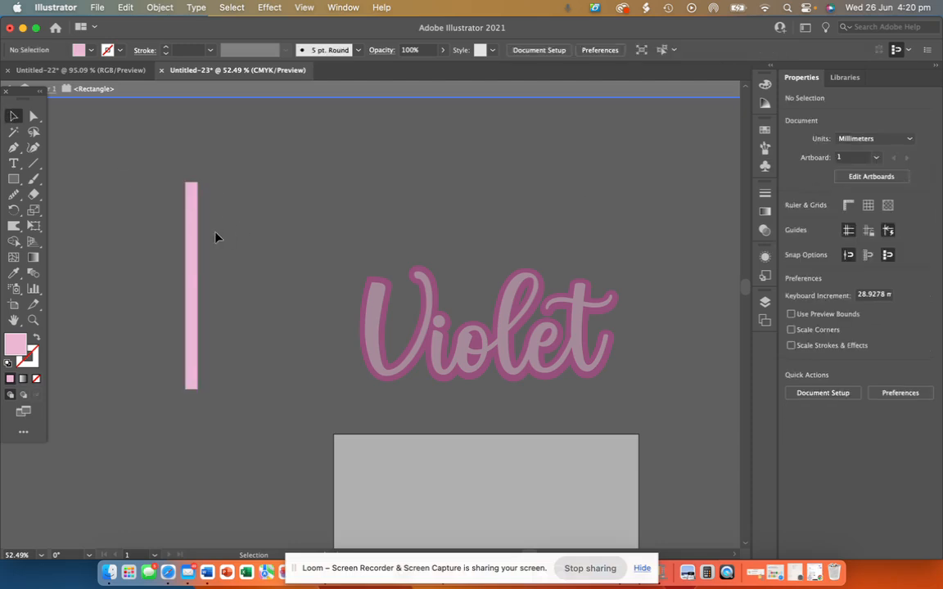
# Step: Leave isolation mode and move the bar to the middle beneath the "Violet" lettering, its upper end overlapping the letters
pyautogui.scroll(-2, 216, 237)
pyautogui.moveTo(206, 246); pyautogui.dragTo(352, 337)
pyautogui.scroll(2, 352, 337)
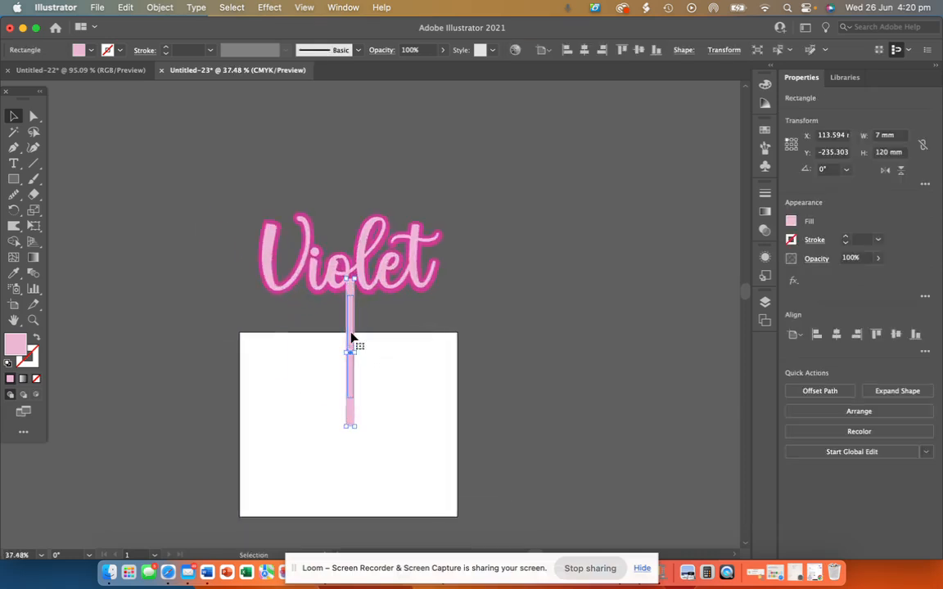
pyautogui.scroll(-3, 352, 338)
pyautogui.scroll(-1, 351, 332)
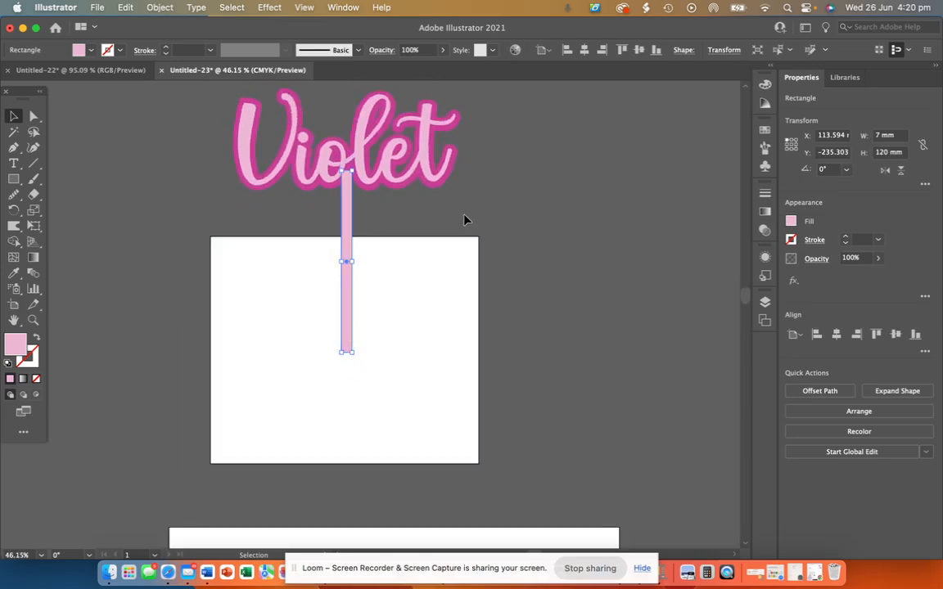
# Step: Select the "Violet" design together with the bar, move both slightly down towards the artboard, and deselect them
pyautogui.scroll(-2, 465, 219)
pyautogui.moveTo(284, 140); pyautogui.dragTo(396, 182)
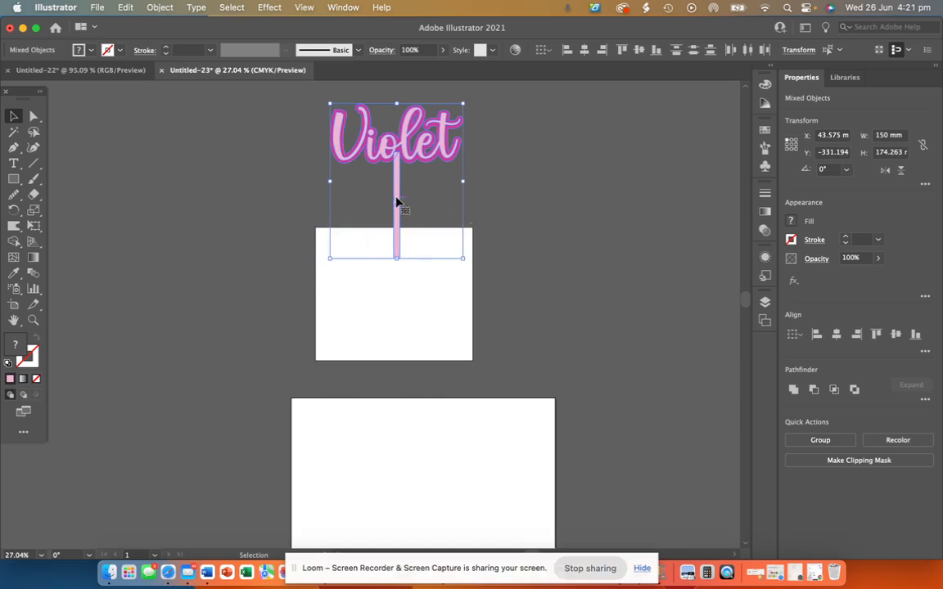
pyautogui.moveTo(399, 177); pyautogui.dragTo(399, 191)
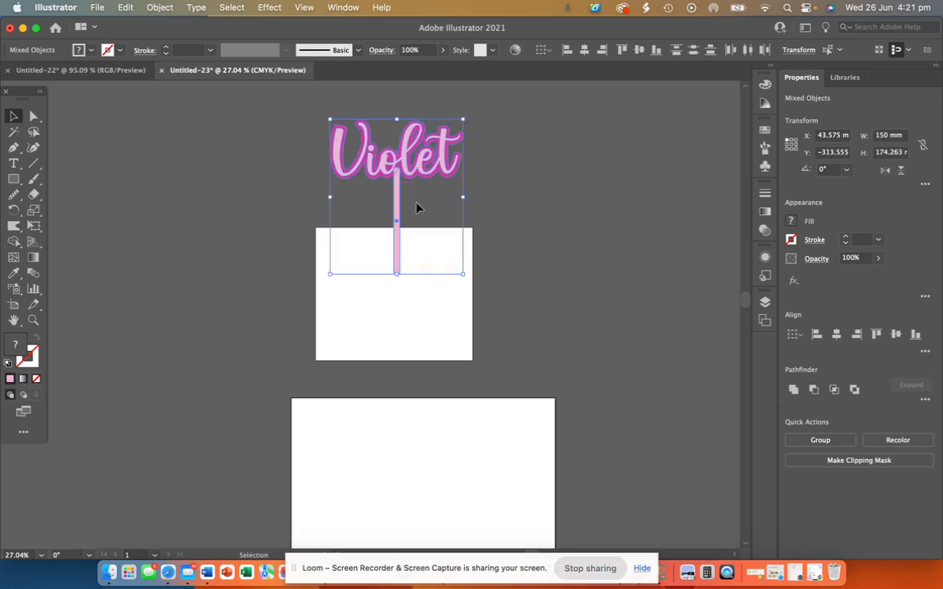
pyautogui.click(417, 207)
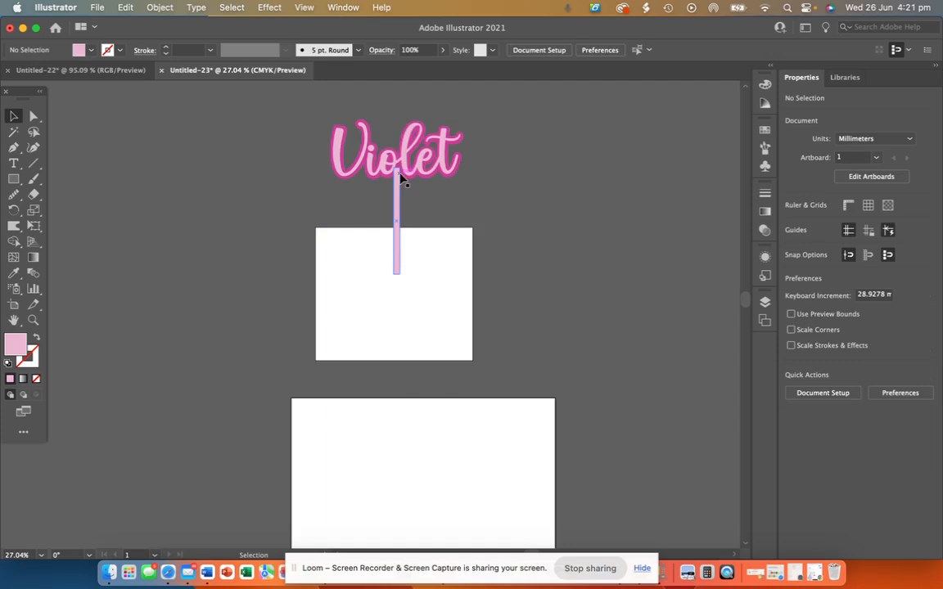
# Step: Set the bar's height to 100 mm
pyautogui.click(397, 204)
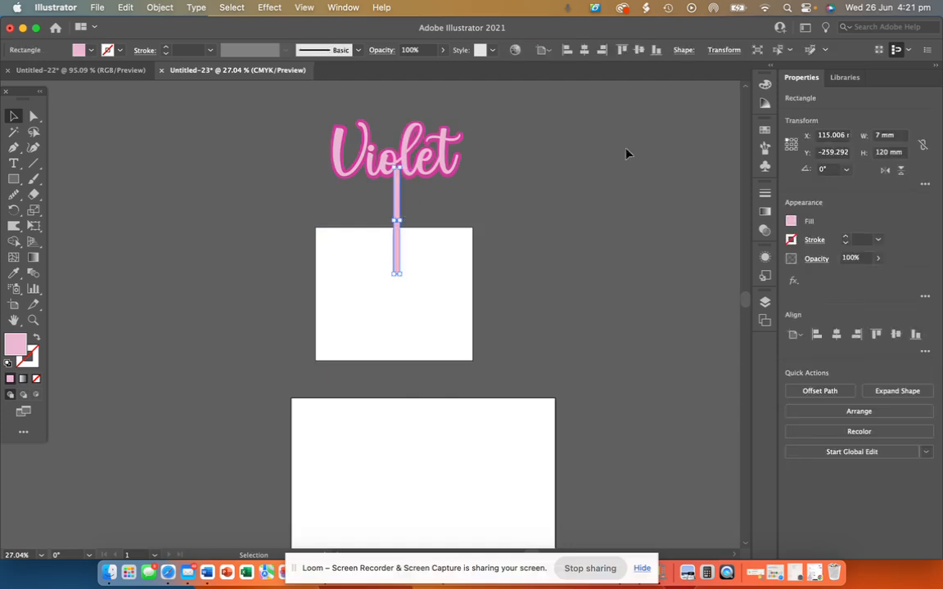
pyautogui.click(885, 152)
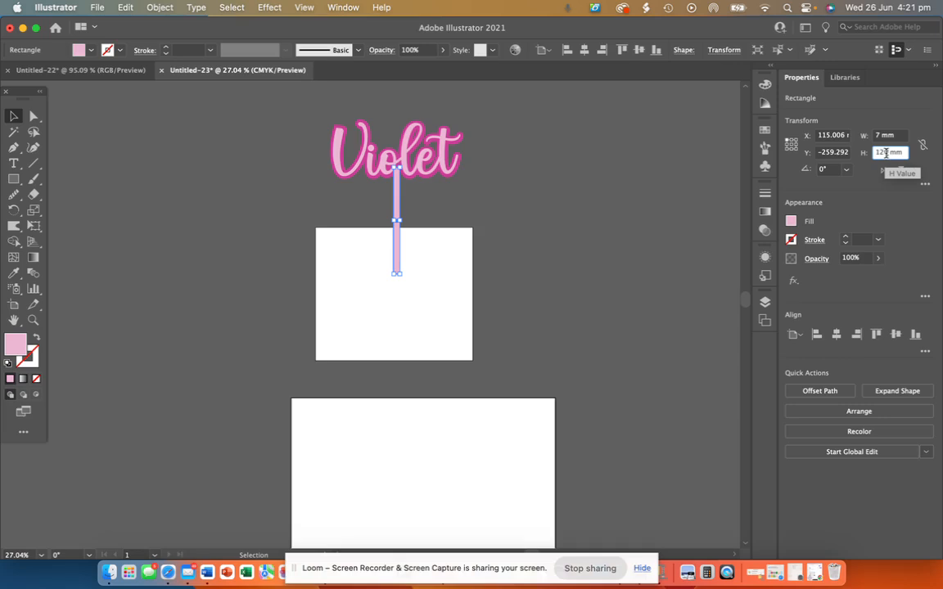
pyautogui.press('BackSpace')
pyautogui.write('00')
pyautogui.press('Return')
pyautogui.scroll(3, 387, 217)
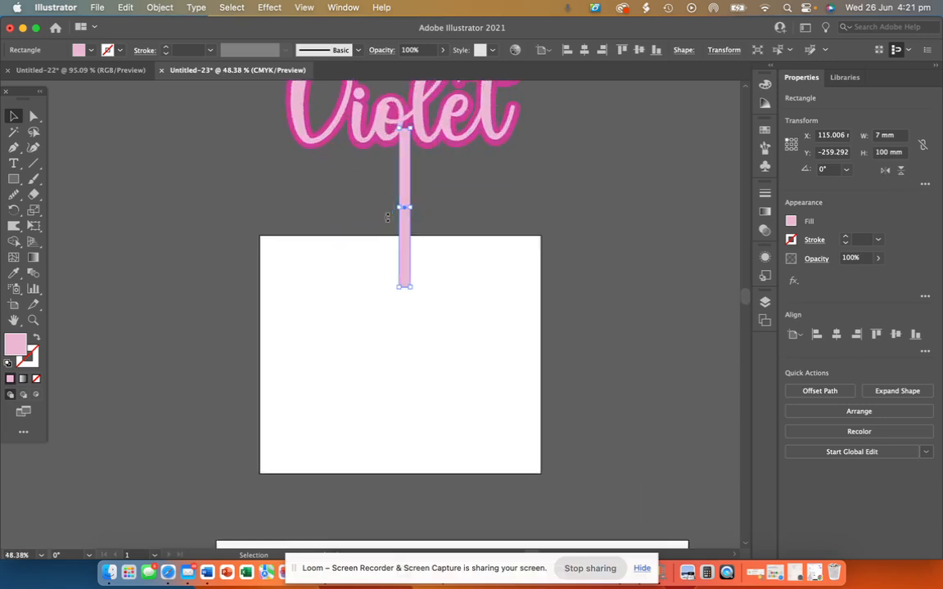
pyautogui.scroll(-2, 387, 216)
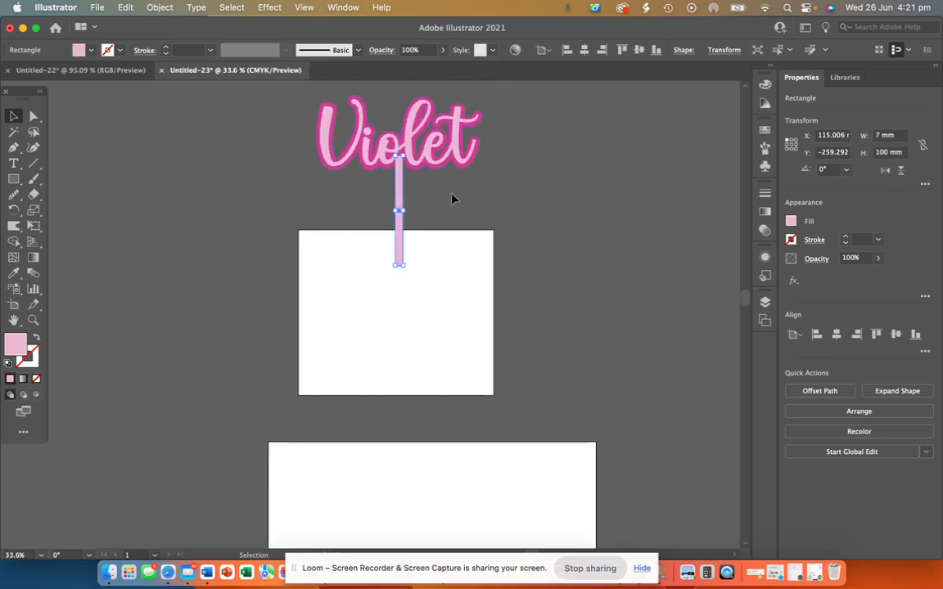
# Step: Set the bar's height to 120 mm
pyautogui.click(886, 152)
pyautogui.press('BackSpace')
pyautogui.press('BackSpace')
pyautogui.write('20')
pyautogui.press('Return')
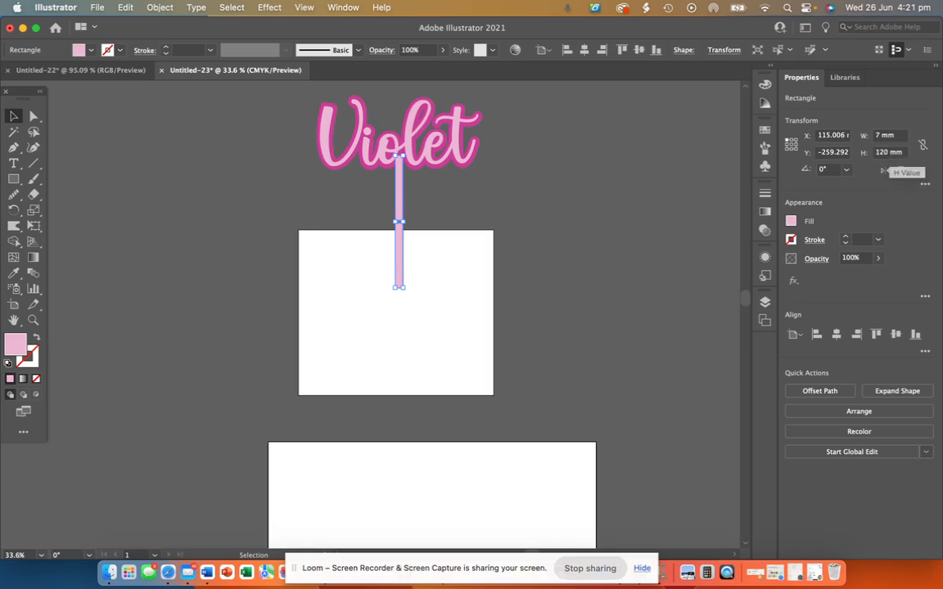
# Step: Move the bar away from the lettering to the empty area right of the "Violet" design and deselect it
pyautogui.click(458, 205)
pyautogui.moveTo(399, 213); pyautogui.dragTo(533, 201)
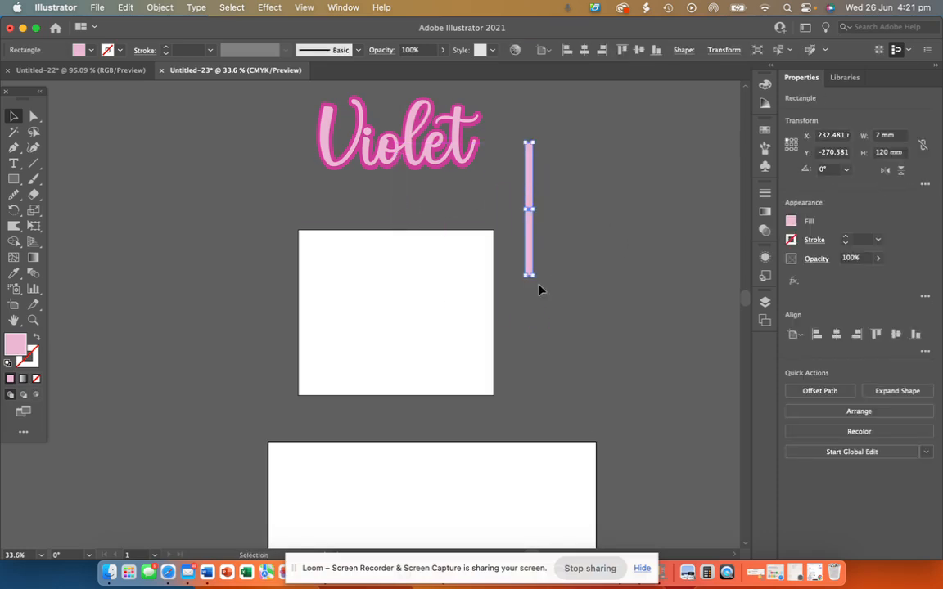
pyautogui.scroll(10, 541, 288)
pyautogui.click(426, 296)
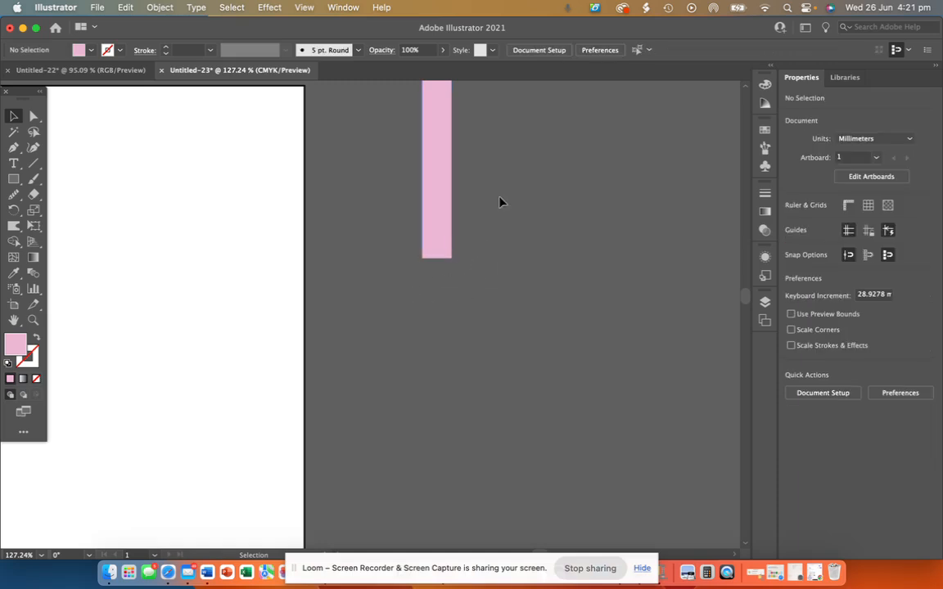
# Step: Try to start a Curvature or Pen path at the bar's lower-left corner, undo the change, and deselect the bar
pyautogui.click(15, 150)
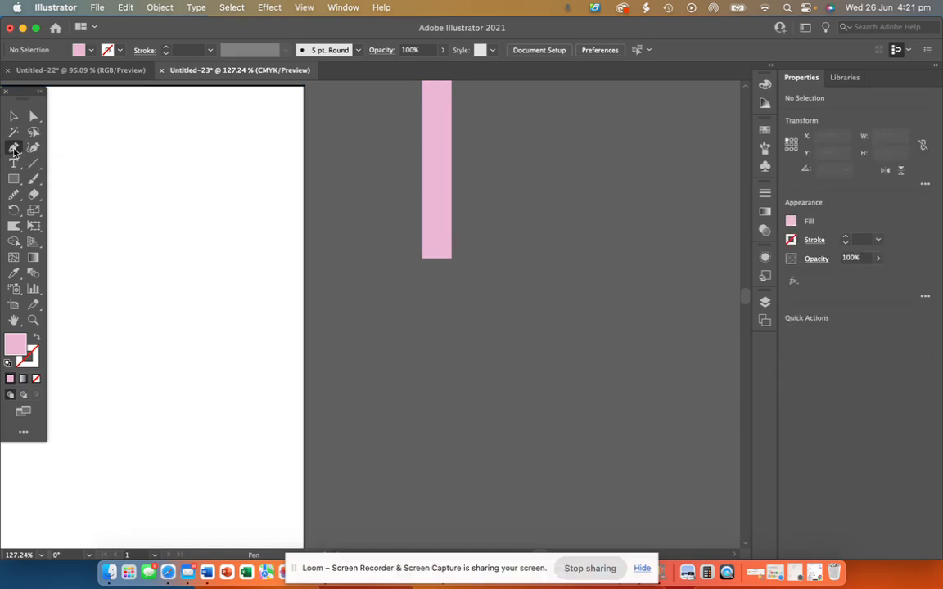
pyautogui.click(33, 147)
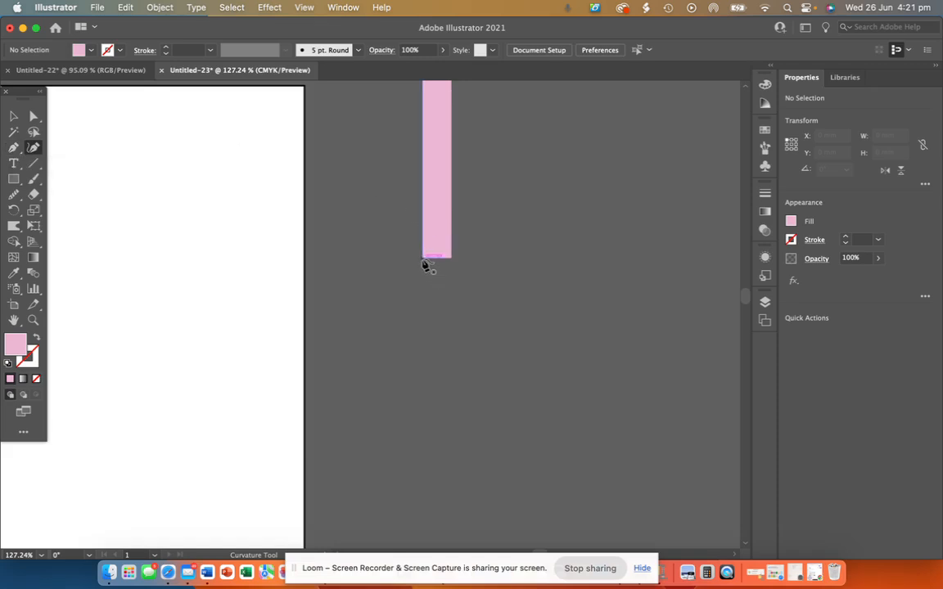
pyautogui.click(425, 263)
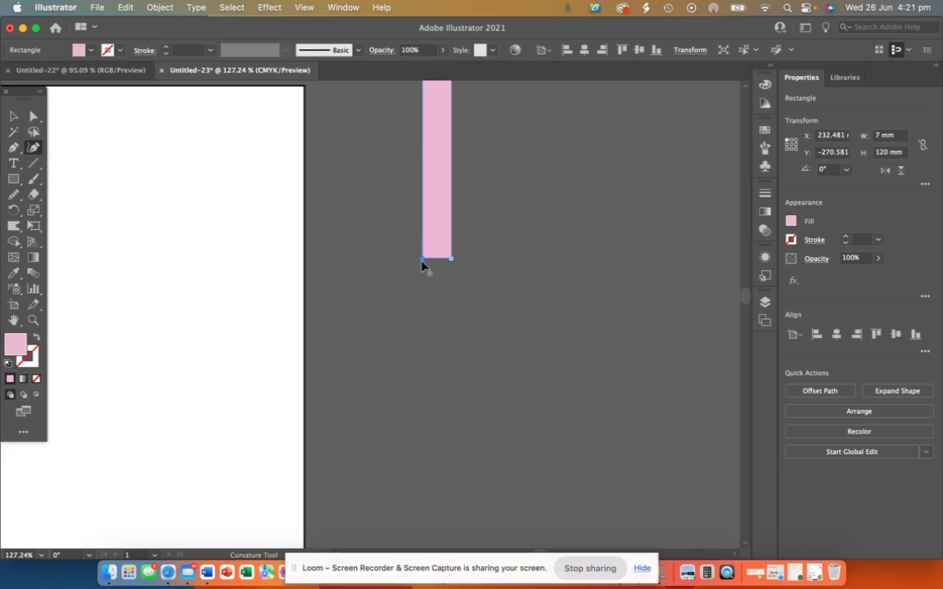
pyautogui.click(13, 147)
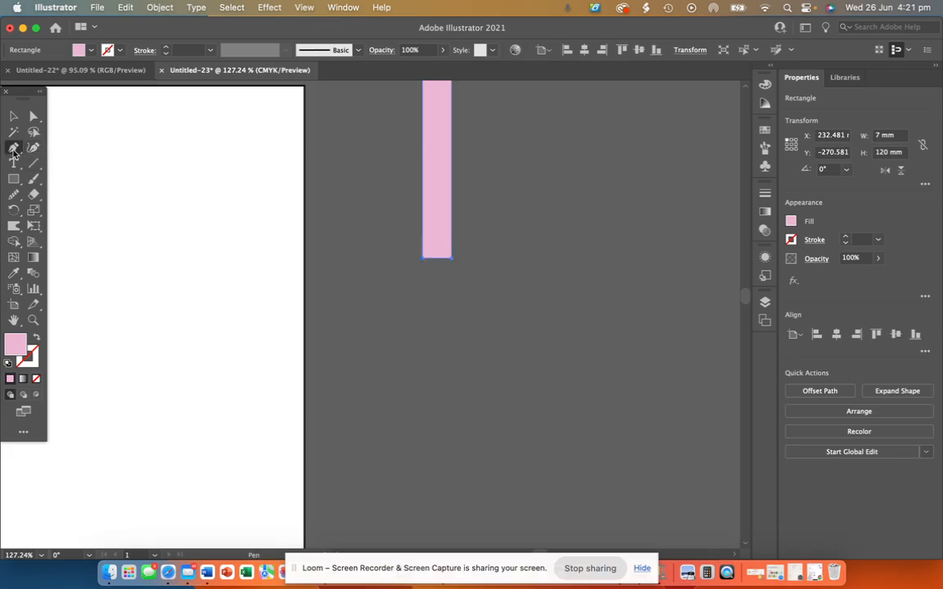
pyautogui.click(423, 260)
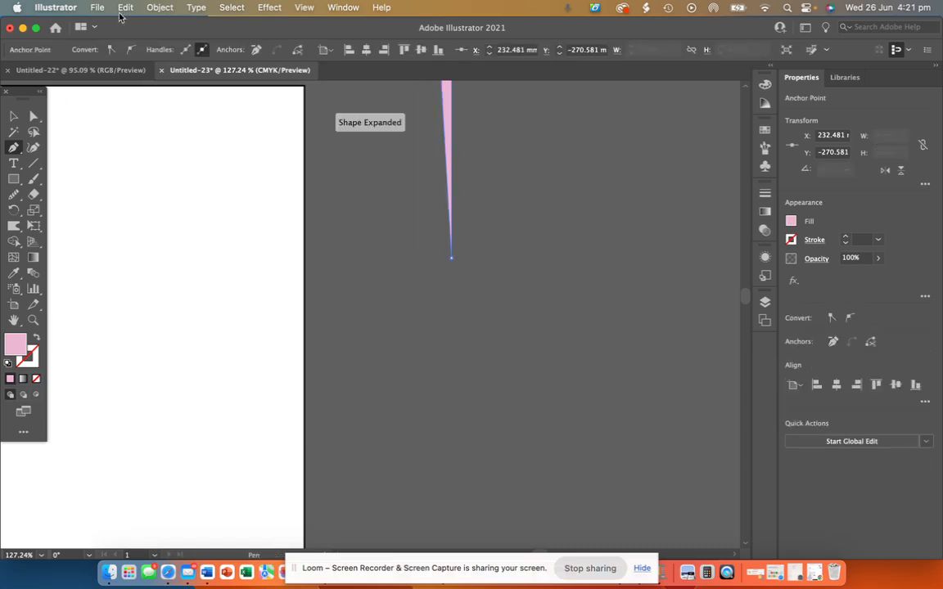
pyautogui.click(125, 8)
pyautogui.click(128, 28)
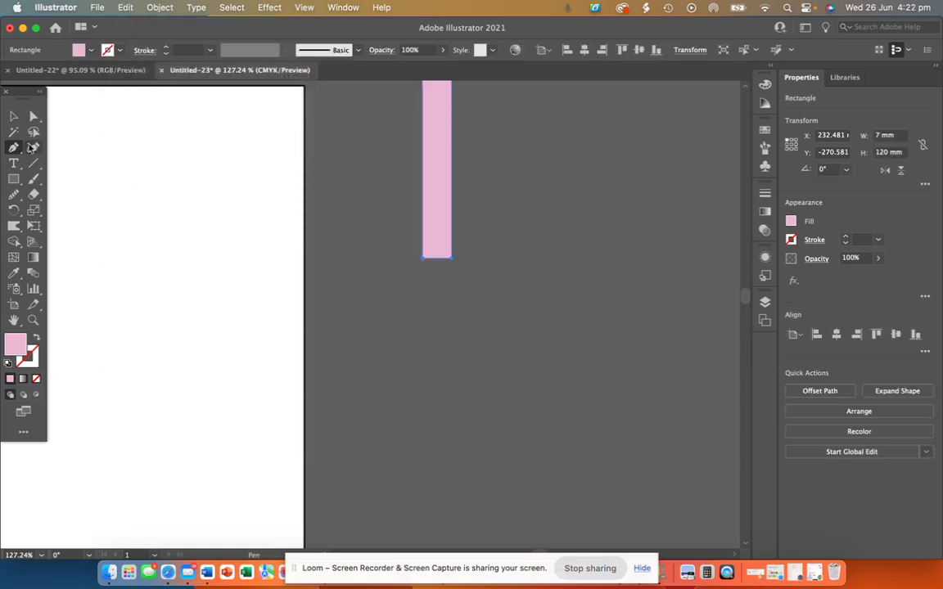
pyautogui.click(13, 116)
pyautogui.click(400, 233)
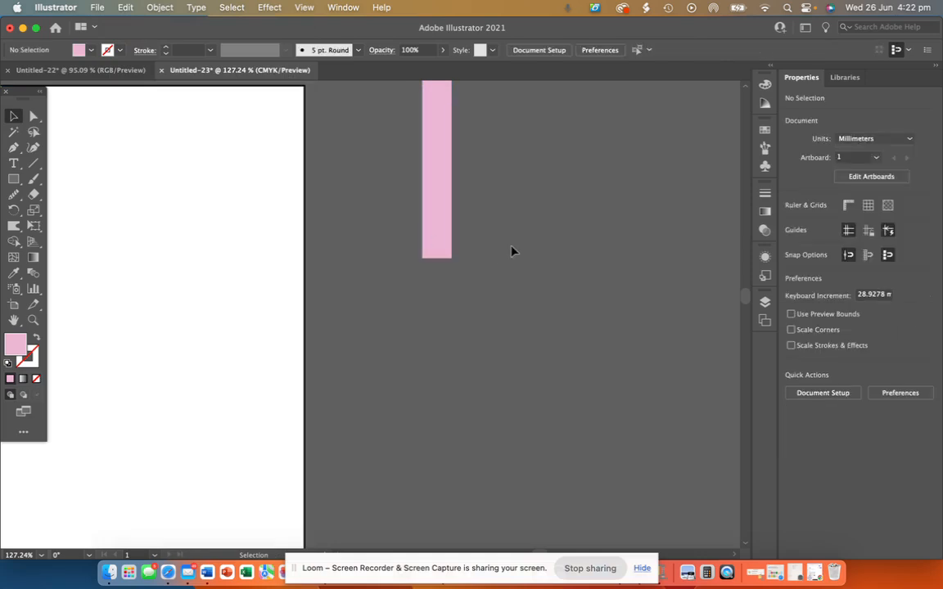
# Step: Directly select the bar's bottom edge, try again to start a Pen path at its lower-left corner, and undo the change
pyautogui.scroll(4, 512, 251)
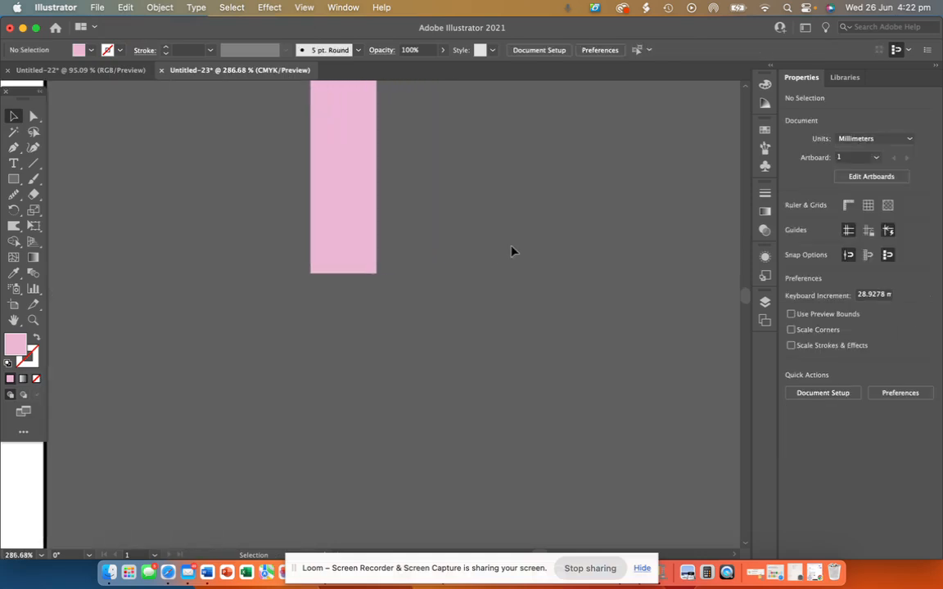
pyautogui.click(33, 116)
pyautogui.click(343, 273)
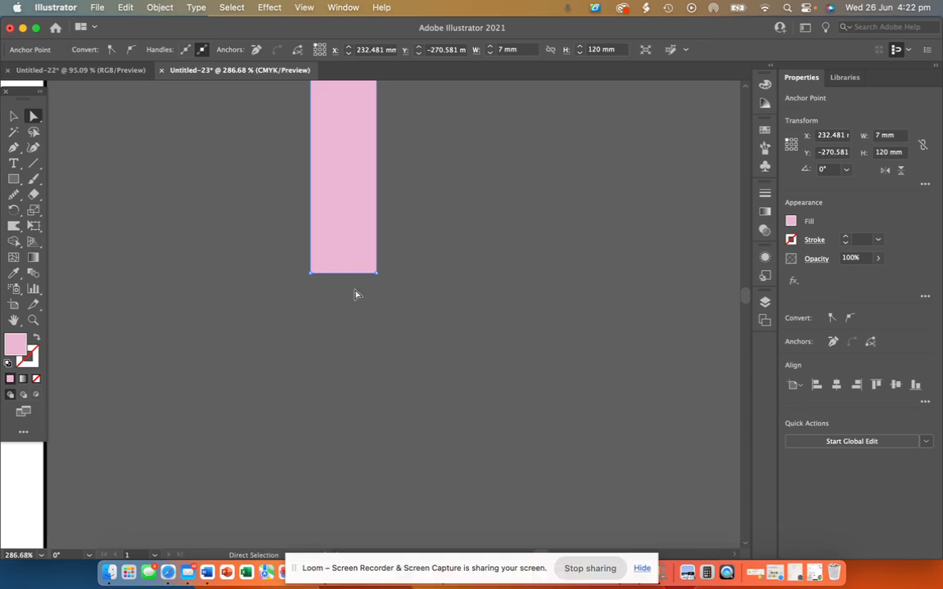
pyautogui.click(13, 149)
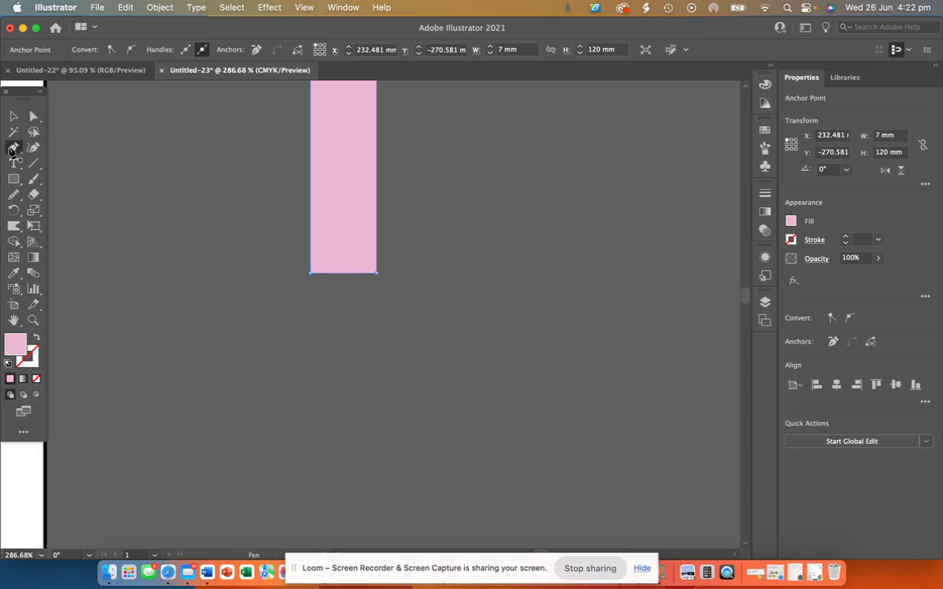
pyautogui.click(310, 273)
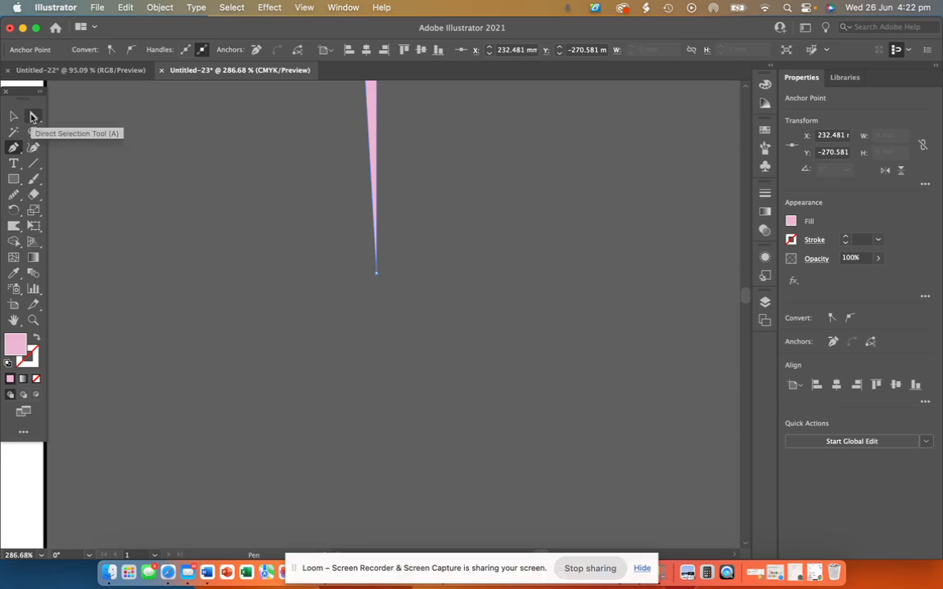
pyautogui.scroll(-5, 401, 256)
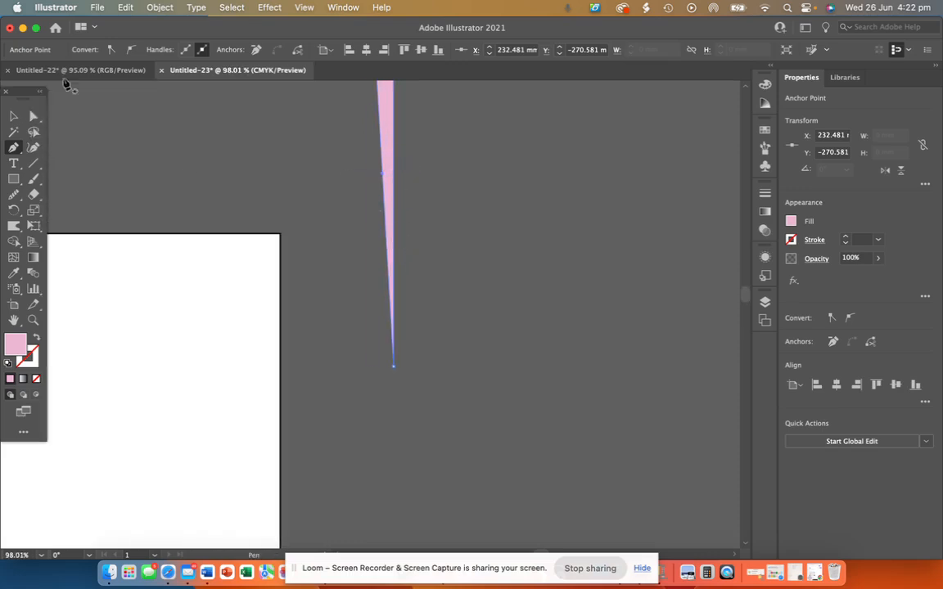
pyautogui.click(125, 7)
pyautogui.click(135, 27)
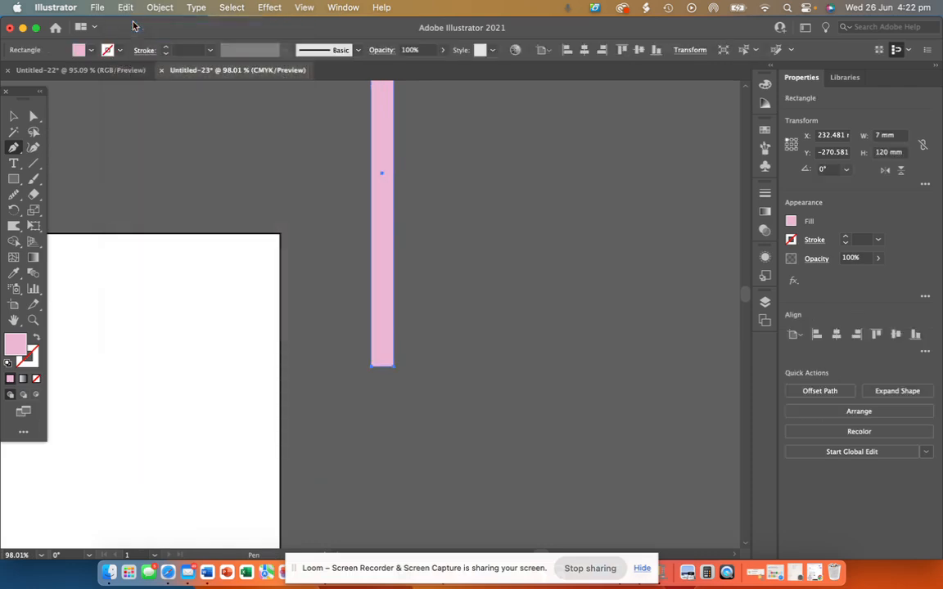
pyautogui.click(446, 288)
pyautogui.click(14, 117)
pyautogui.click(510, 268)
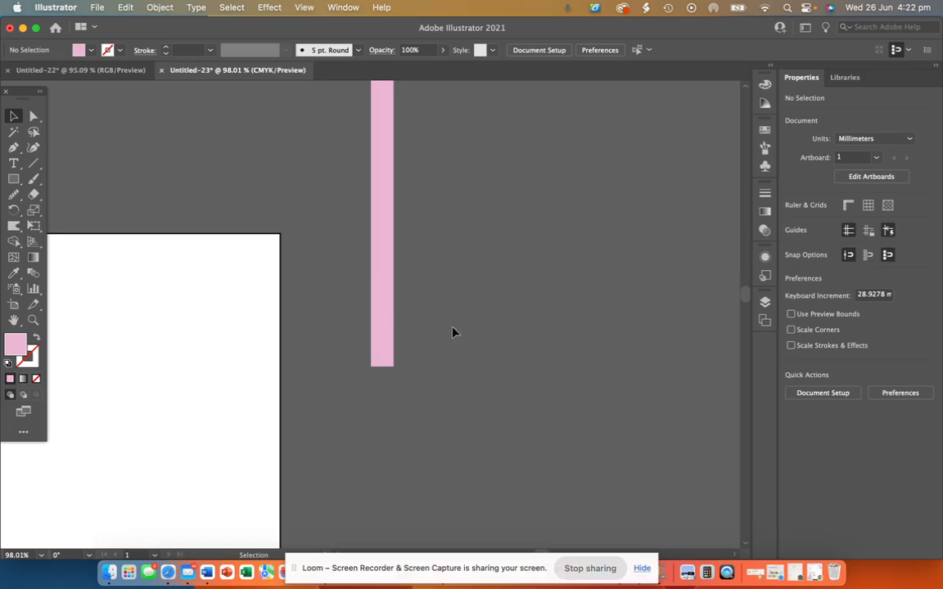
# Step: Draw a triangular tip about 4.5 mm deep below the bar with the Pen tool, spanning its lower corners and centred beneath it
pyautogui.click(381, 335)
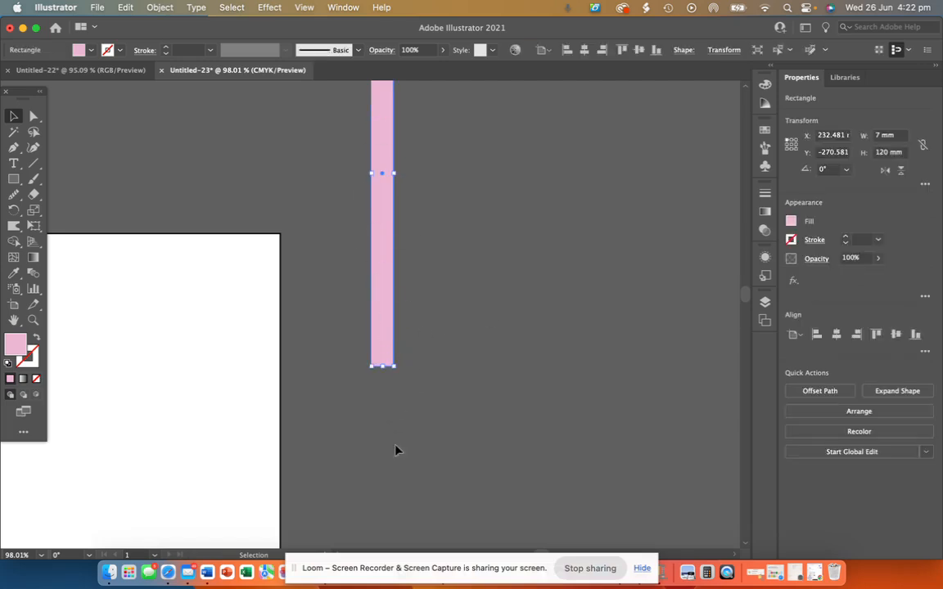
pyautogui.click(481, 380)
pyautogui.press('p')
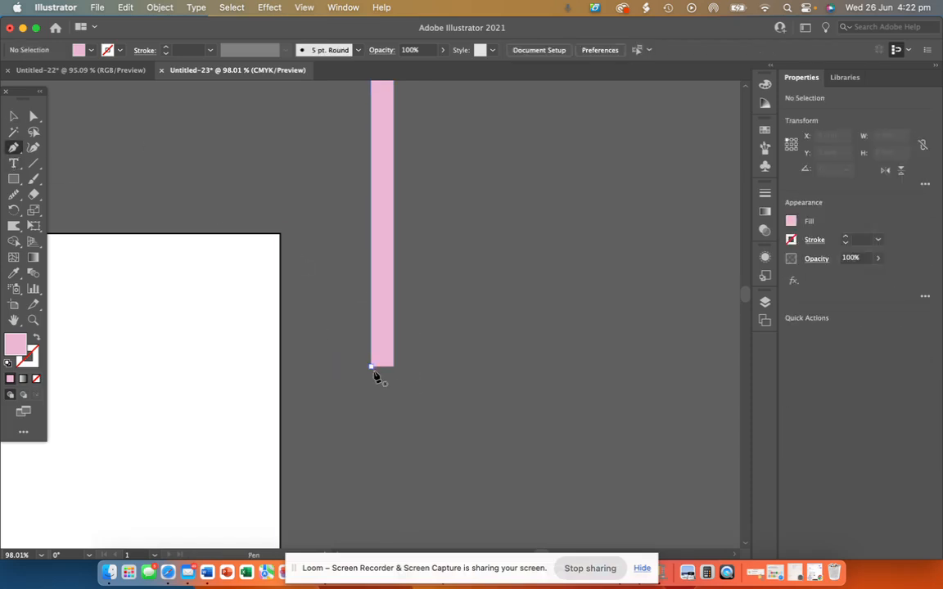
pyautogui.scroll(8, 375, 374)
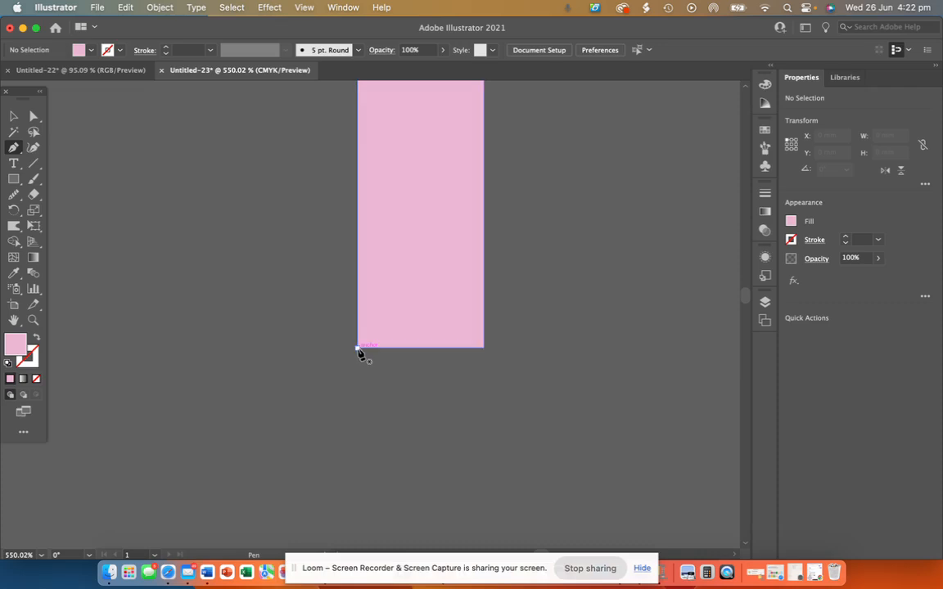
pyautogui.click(357, 349)
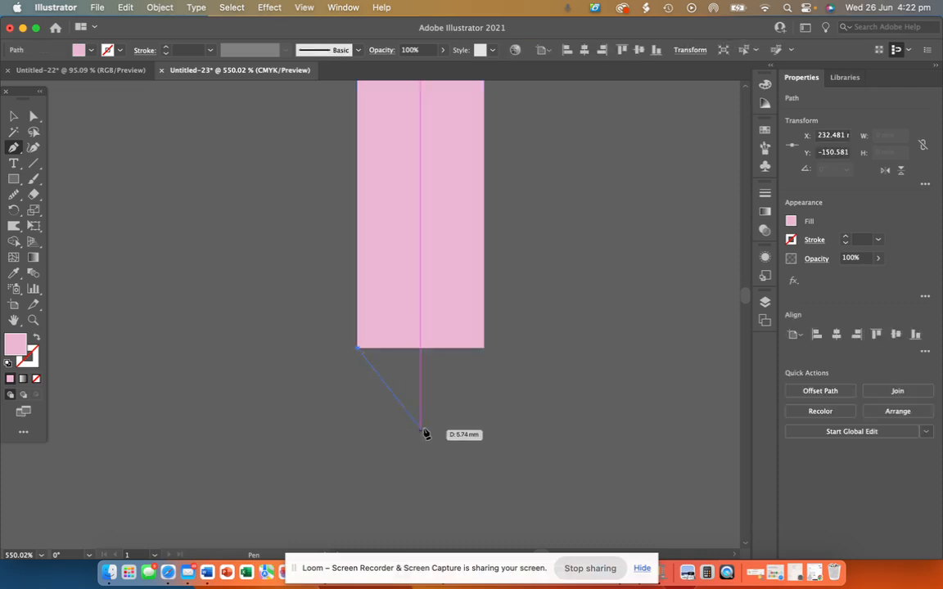
pyautogui.click(421, 430)
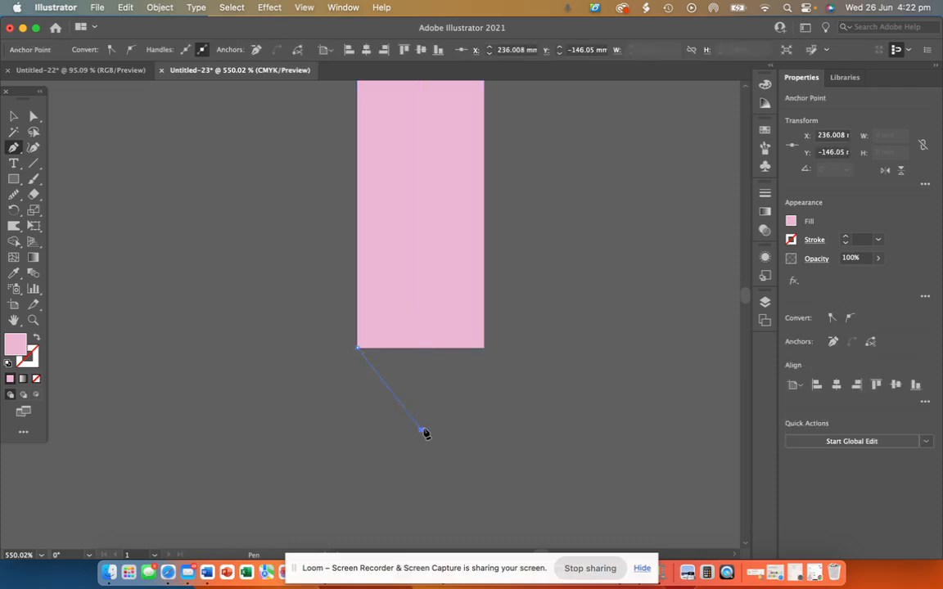
pyautogui.click(482, 349)
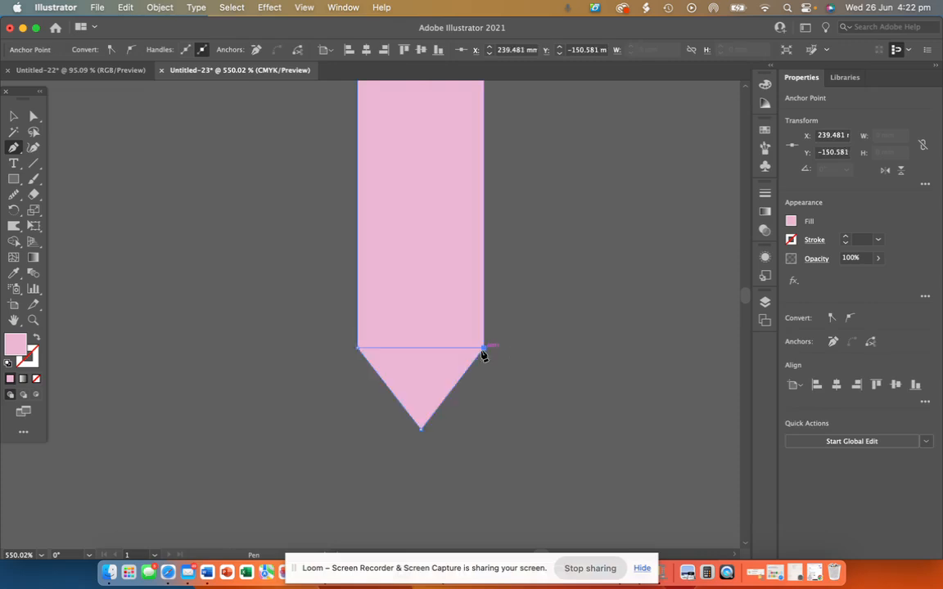
pyautogui.click(13, 116)
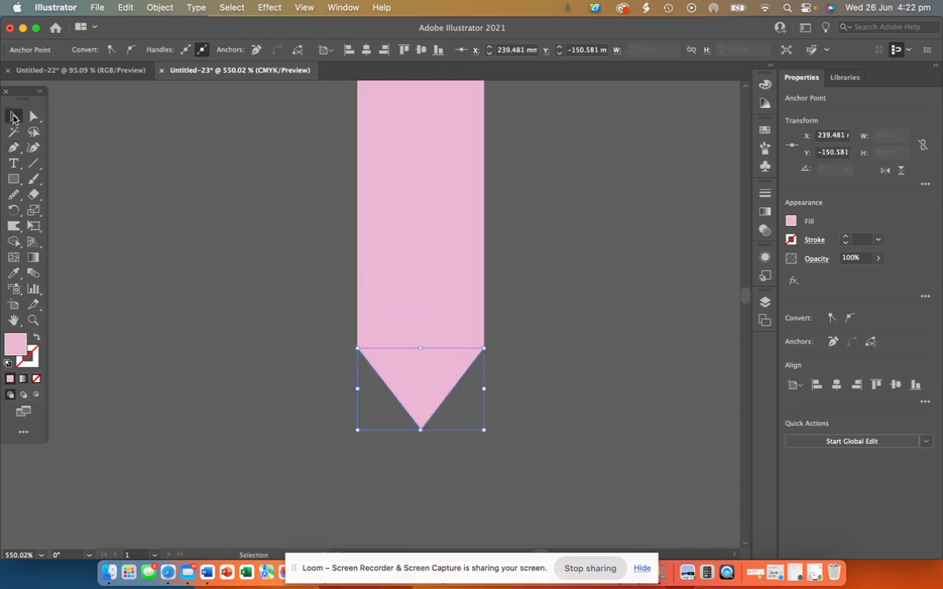
# Step: Select the bar and its triangular tip together and unite them into one shape
pyautogui.scroll(-2, 435, 324)
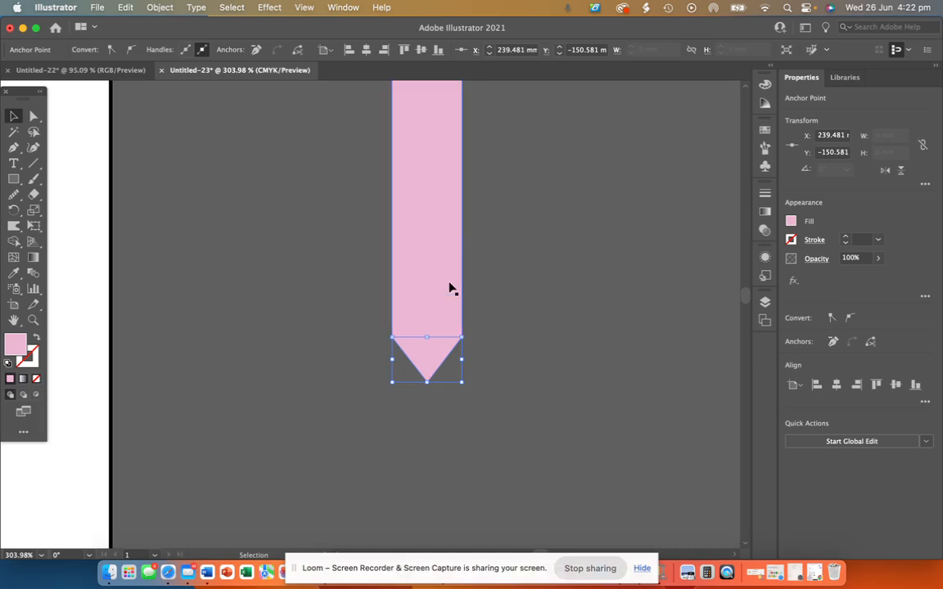
pyautogui.scroll(-3, 446, 253)
pyautogui.moveTo(478, 432); pyautogui.dragTo(362, 316)
pyautogui.scroll(-5, 446, 354)
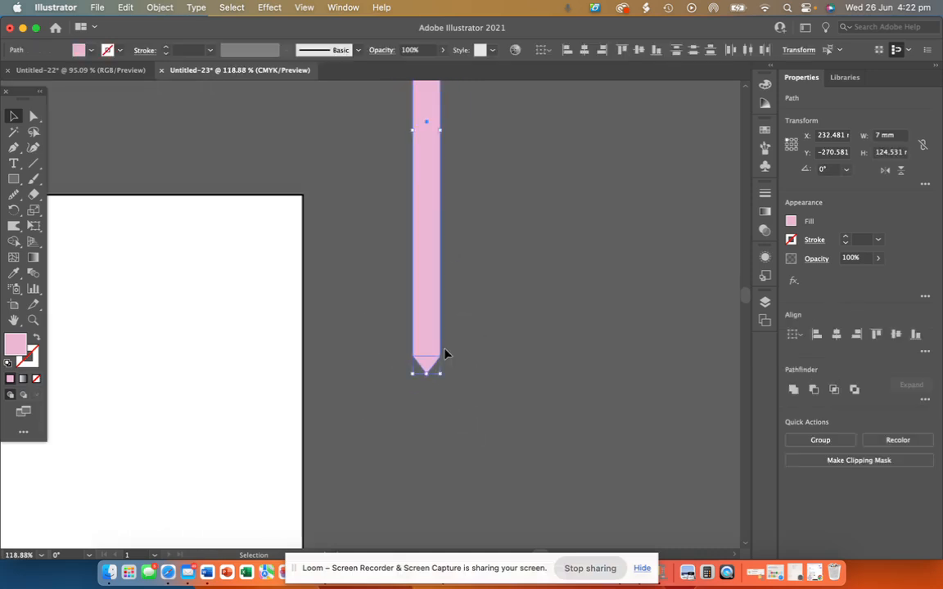
pyautogui.scroll(1, 425, 286)
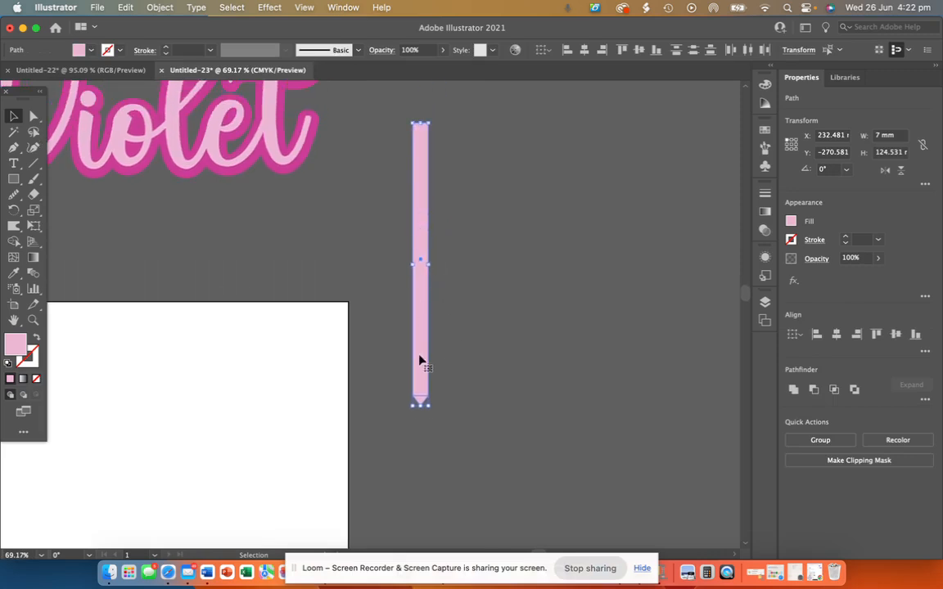
pyautogui.click(793, 390)
pyautogui.scroll(2, 441, 407)
pyautogui.scroll(5, 440, 407)
pyautogui.scroll(-6, 441, 408)
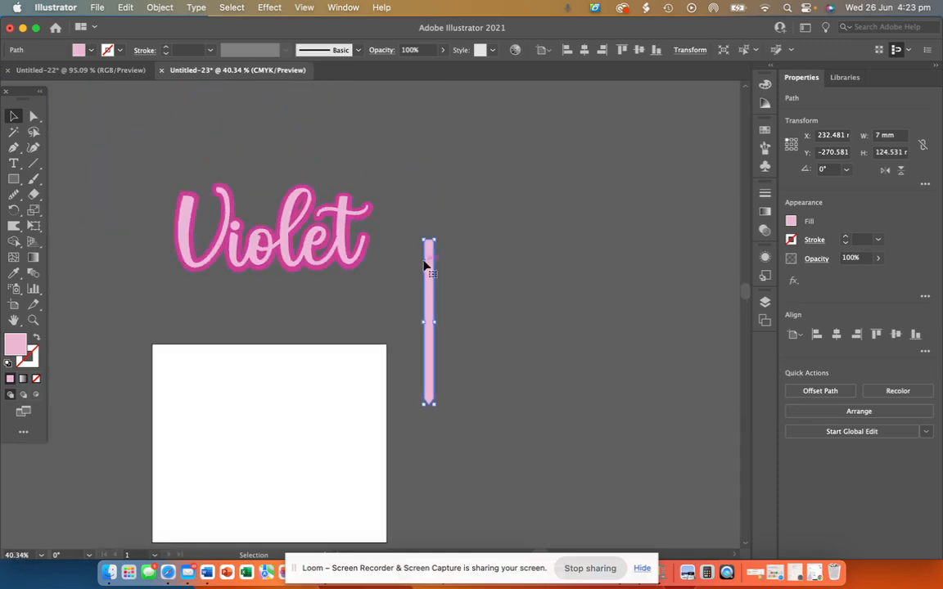
# Step: Change the pointed bar's fill to magenta with C 19.22, M 83.92, Y 0 and K 0, and deselect it
pyautogui.click(790, 222)
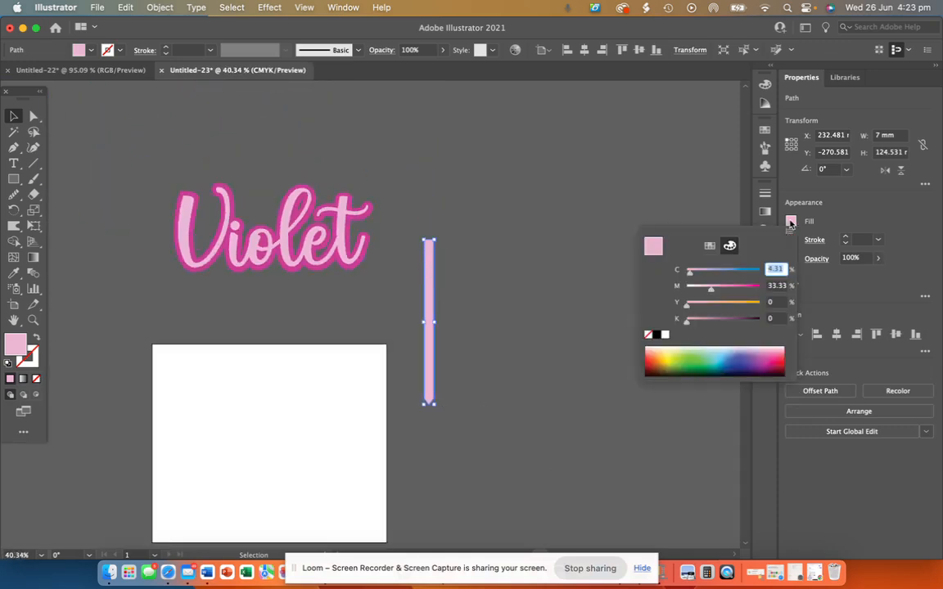
pyautogui.click(768, 353)
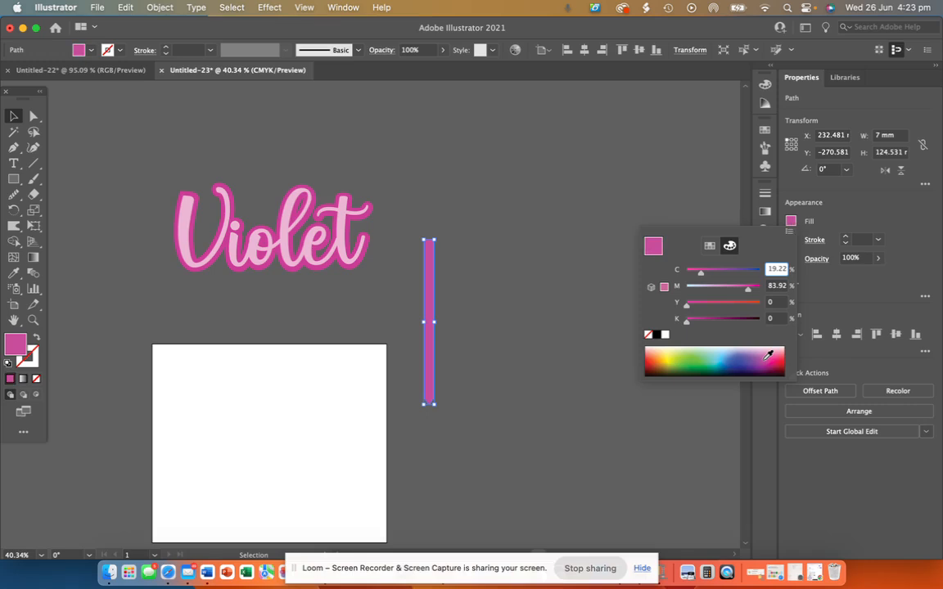
pyautogui.click(585, 354)
pyautogui.click(519, 330)
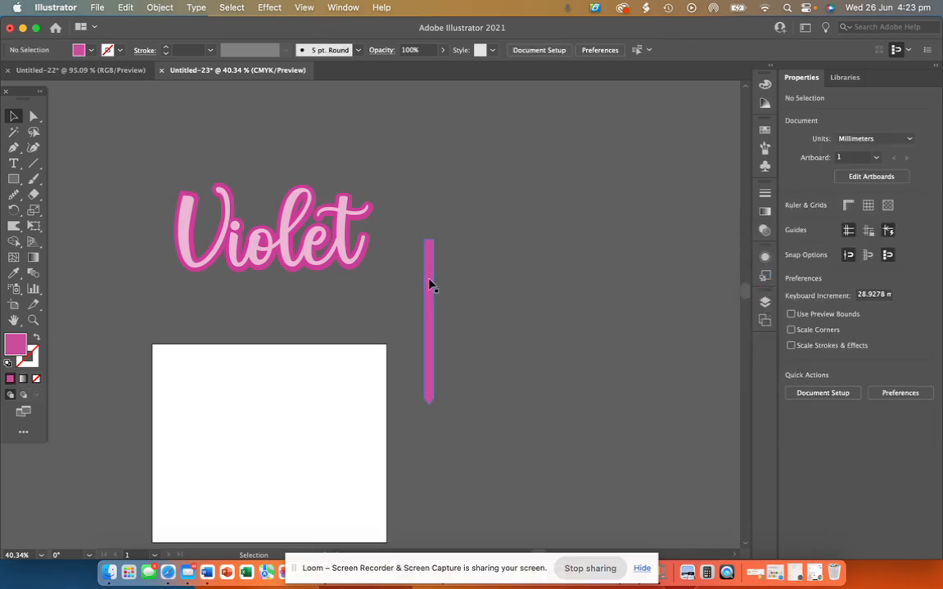
# Step: Move the pointed bar beneath "Violet" so its upper end overlaps the magenta backing between the "o" and "l"
pyautogui.moveTo(430, 284); pyautogui.dragTo(278, 327)
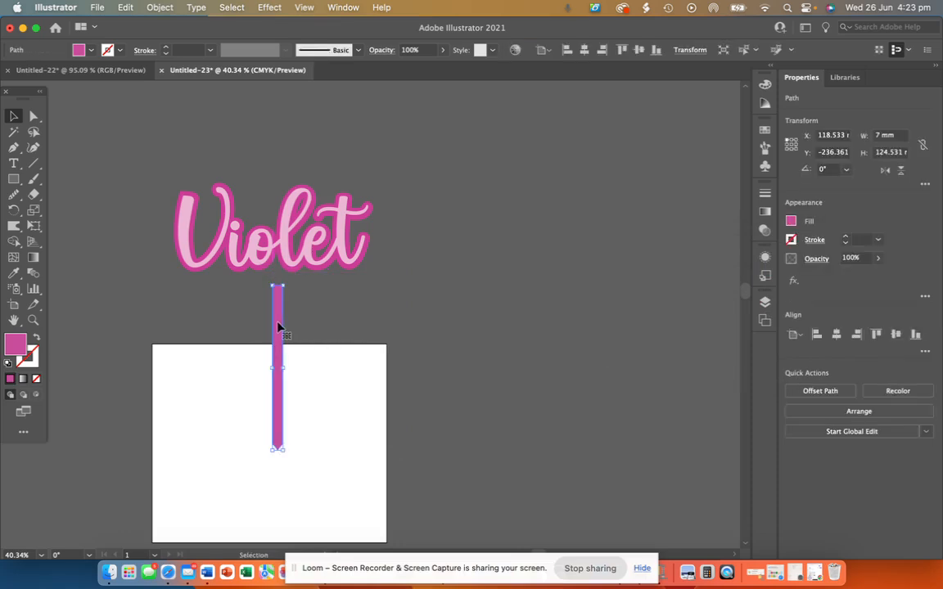
pyautogui.click(304, 271)
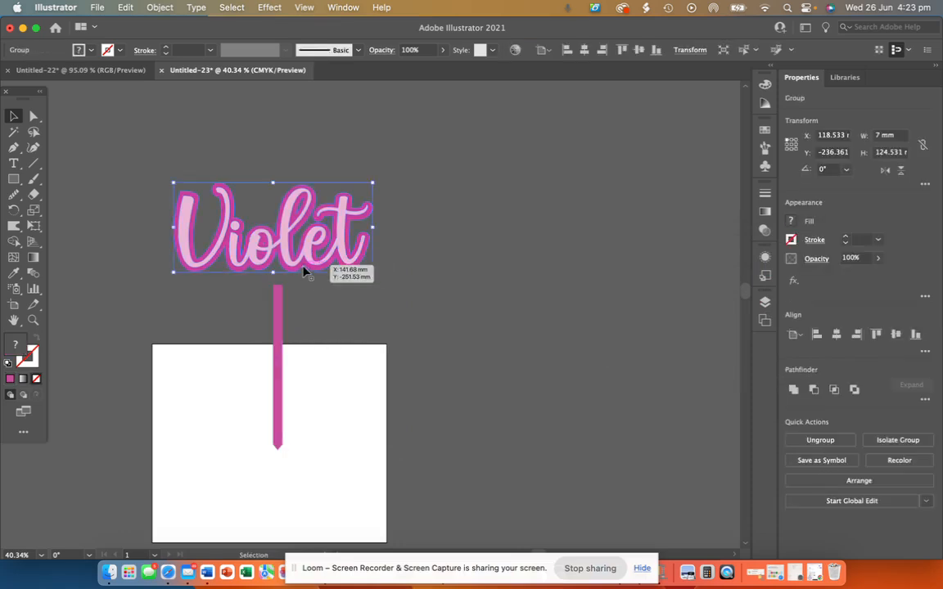
pyautogui.scroll(5, 303, 273)
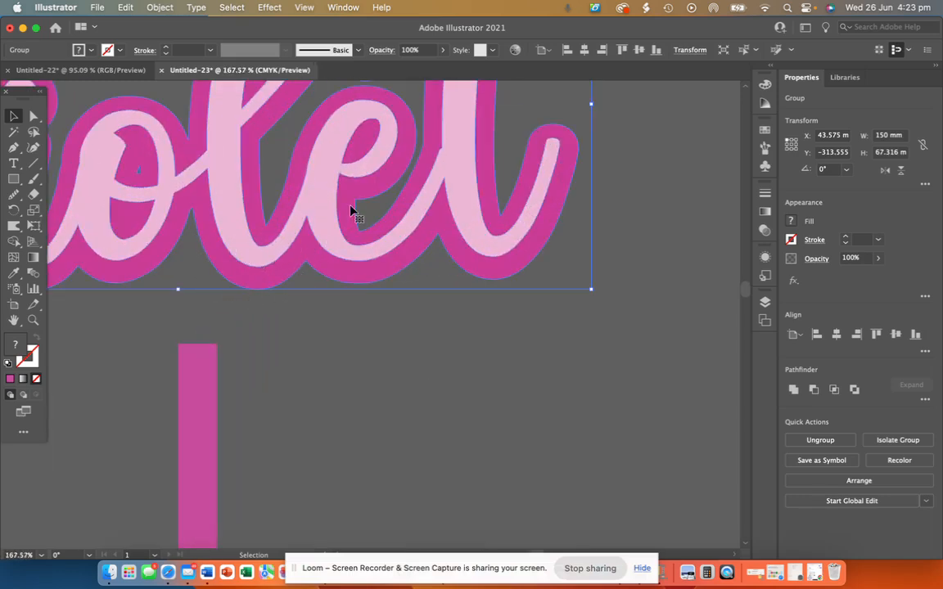
pyautogui.click(204, 417)
pyautogui.moveTo(203, 418); pyautogui.dragTo(199, 281)
pyautogui.scroll(-5, 242, 299)
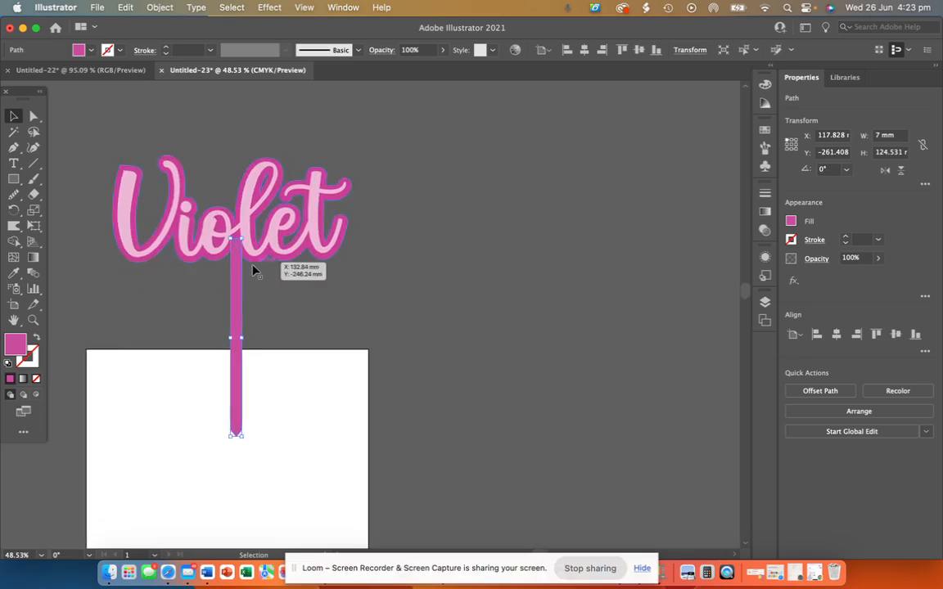
# Step: Try to unite the whole "Violet" group with the pointed bar into one shape
pyautogui.keyDown('shift'); pyautogui.click(253, 270); pyautogui.keyUp('shift')
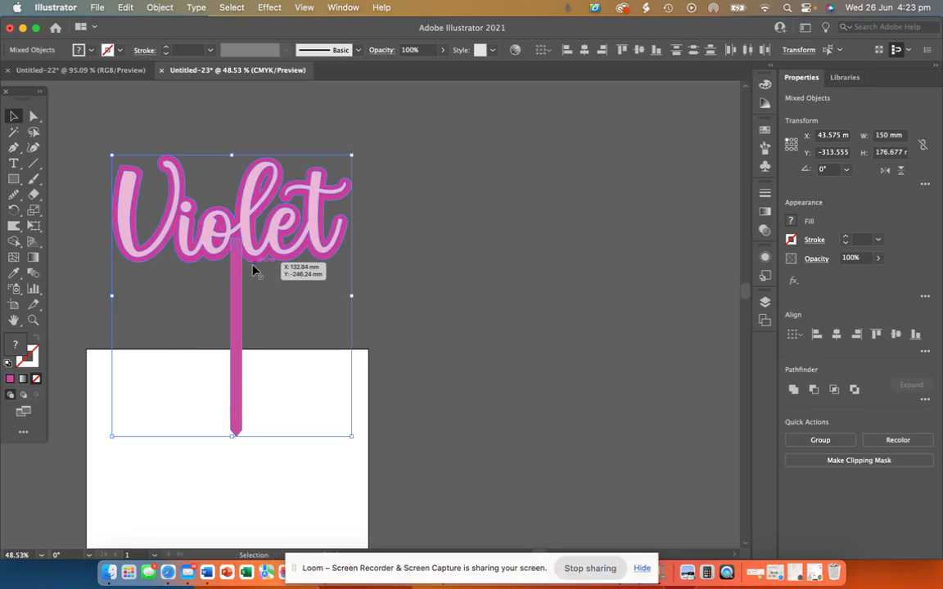
pyautogui.scroll(6, 252, 270)
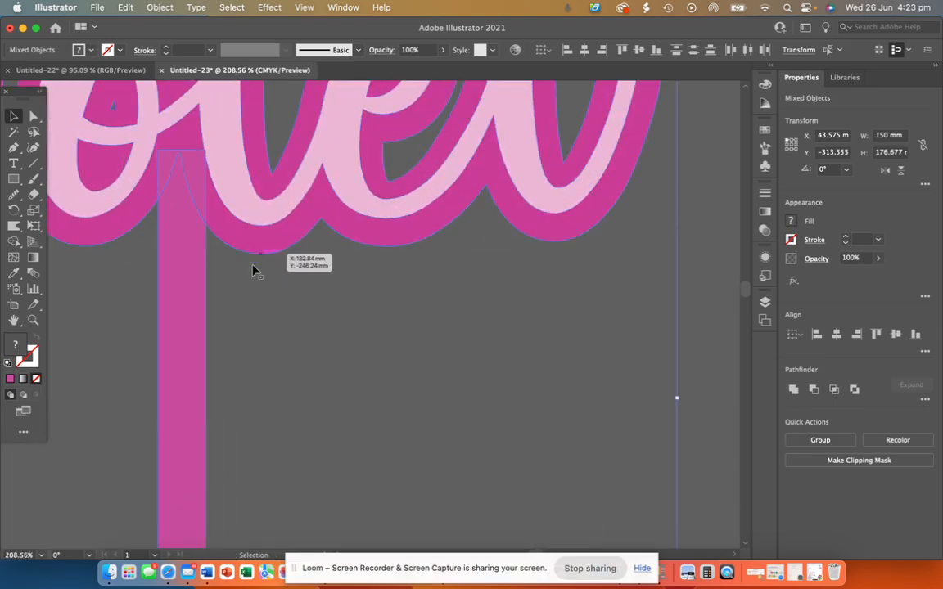
pyautogui.scroll(-4, 253, 270)
pyautogui.scroll(-3, 253, 270)
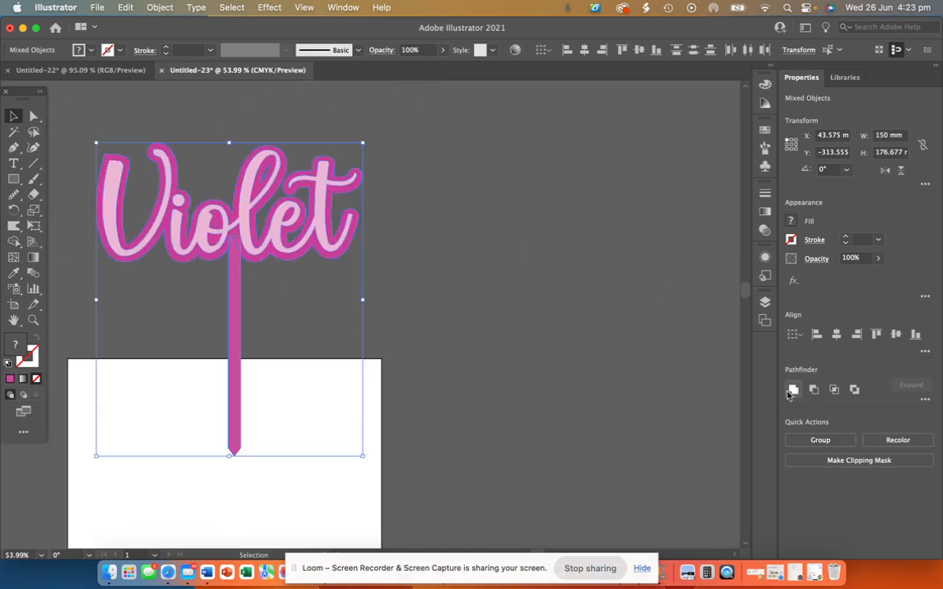
pyautogui.click(792, 390)
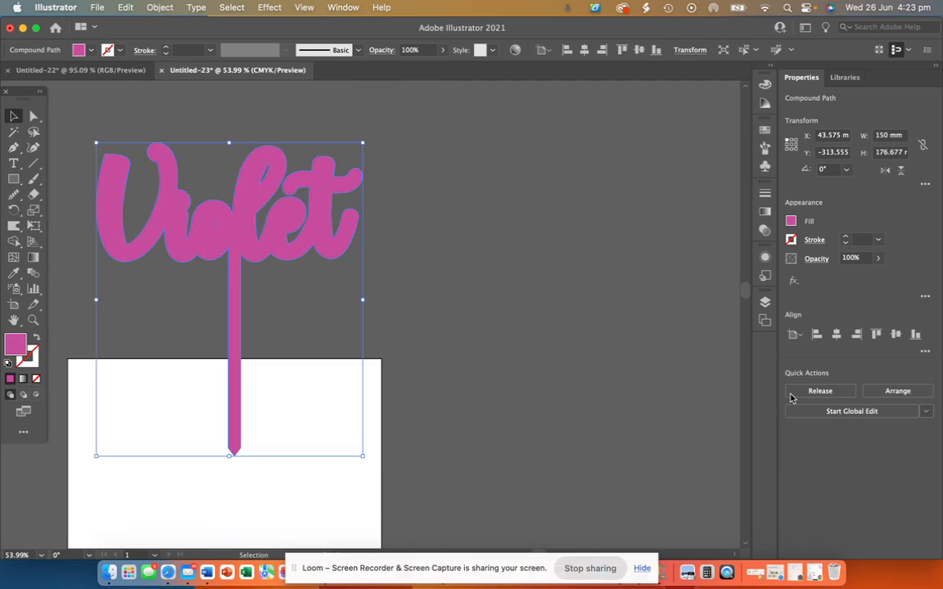
# Step: Try to send the merged "Violet" shape to the back, applying the arrangement twice
pyautogui.click(155, 6)
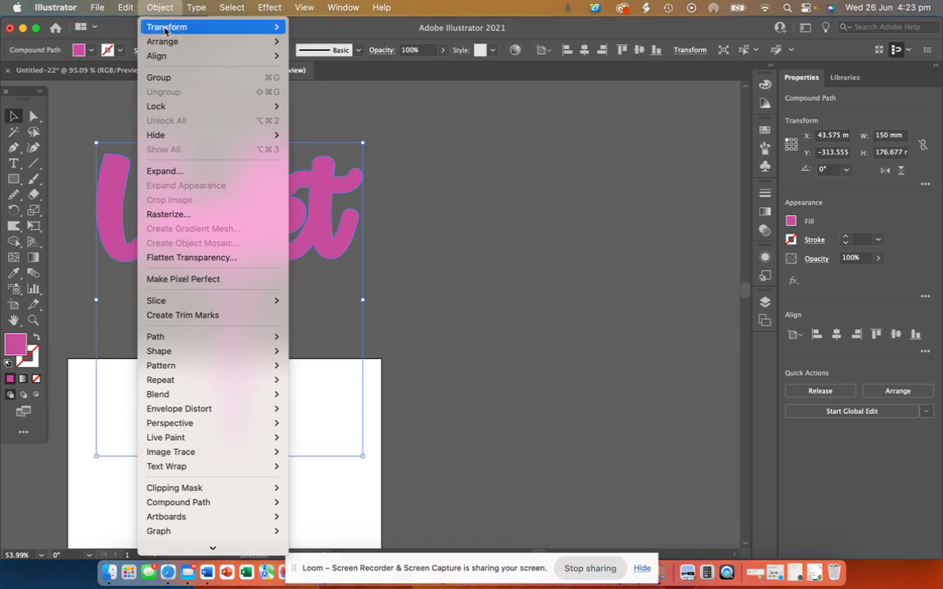
pyautogui.moveTo(172, 45)
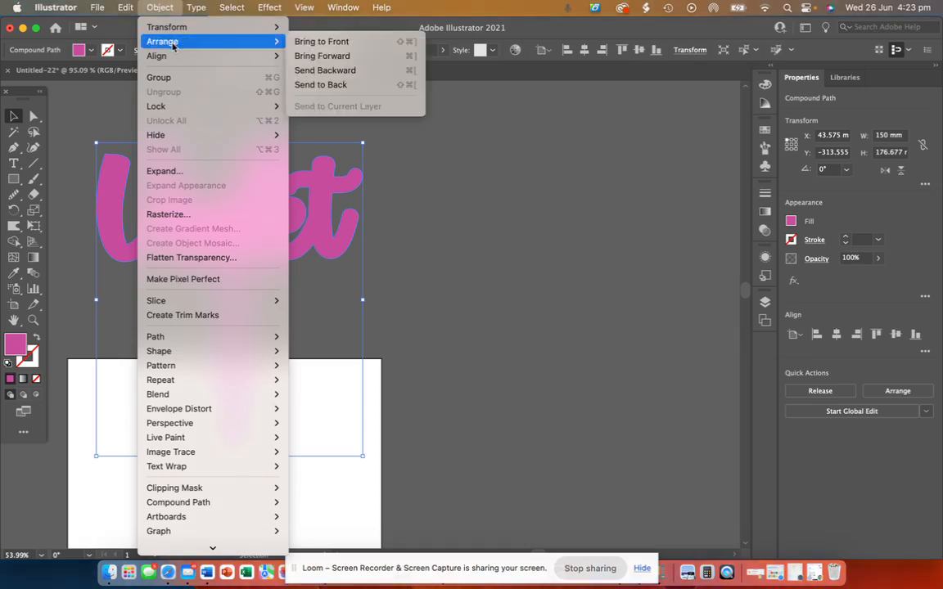
pyautogui.click(322, 84)
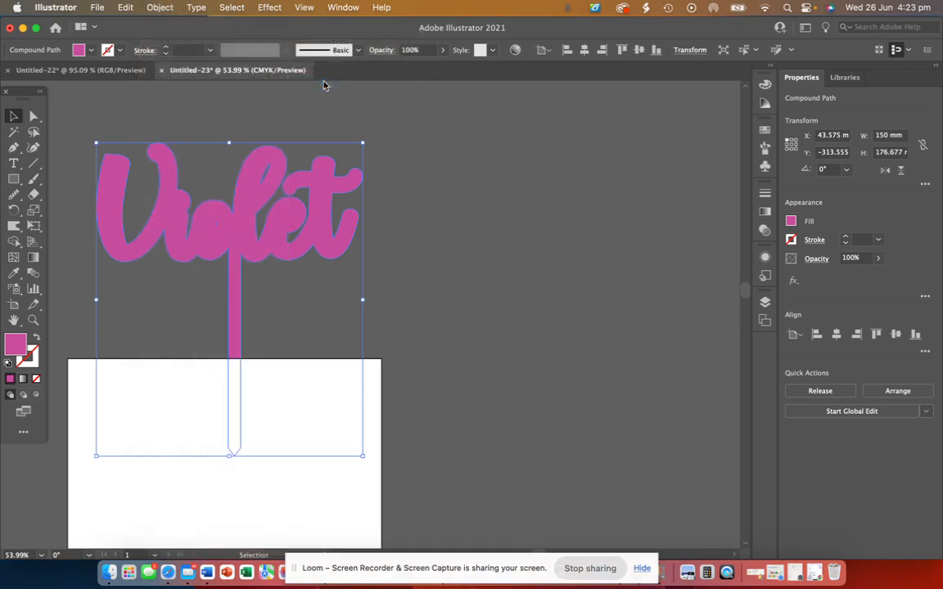
pyautogui.click(158, 8)
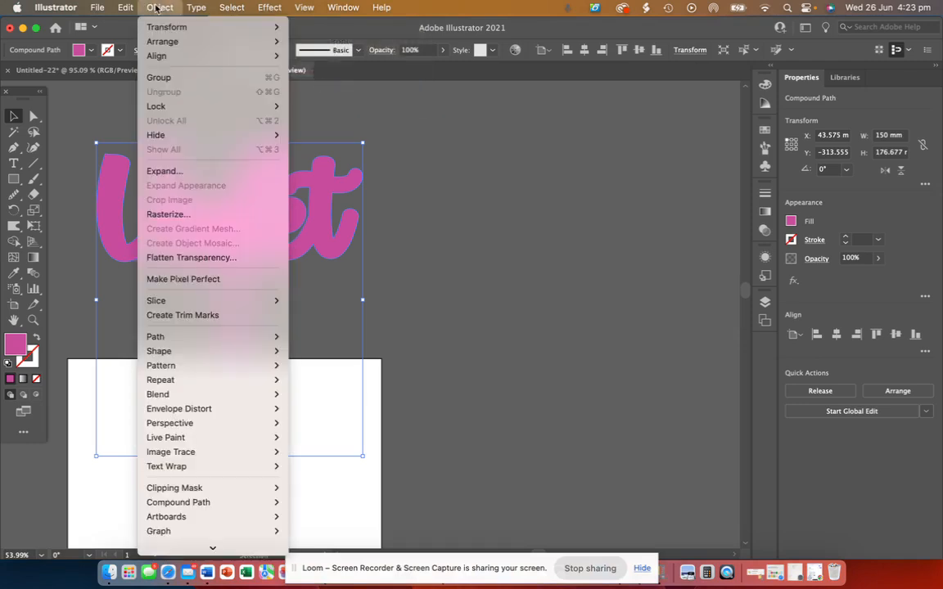
pyautogui.moveTo(172, 41)
pyautogui.click(323, 84)
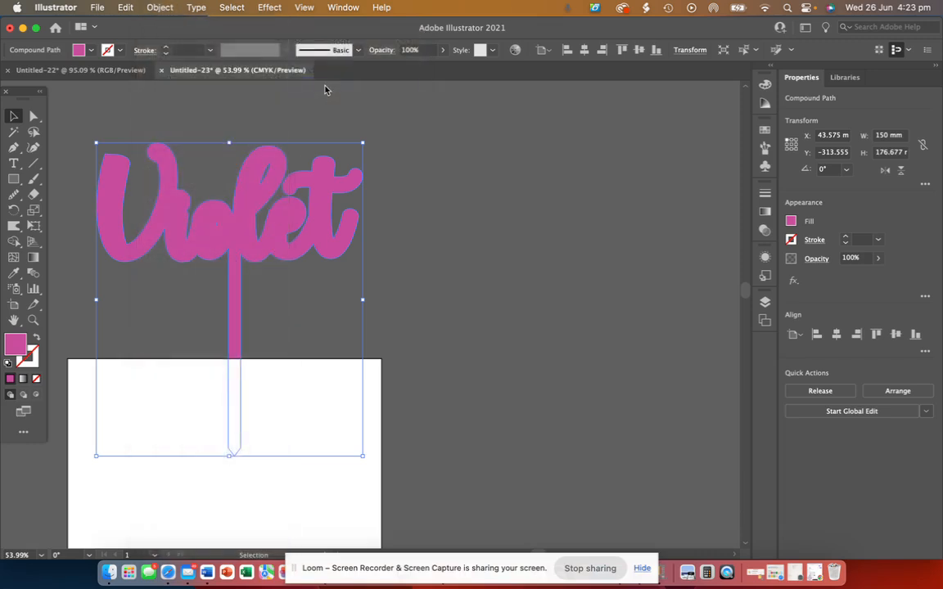
# Step: Enter and exit isolation of the merged shape, and shift it slightly down and to the right
pyautogui.doubleClick(238, 301)
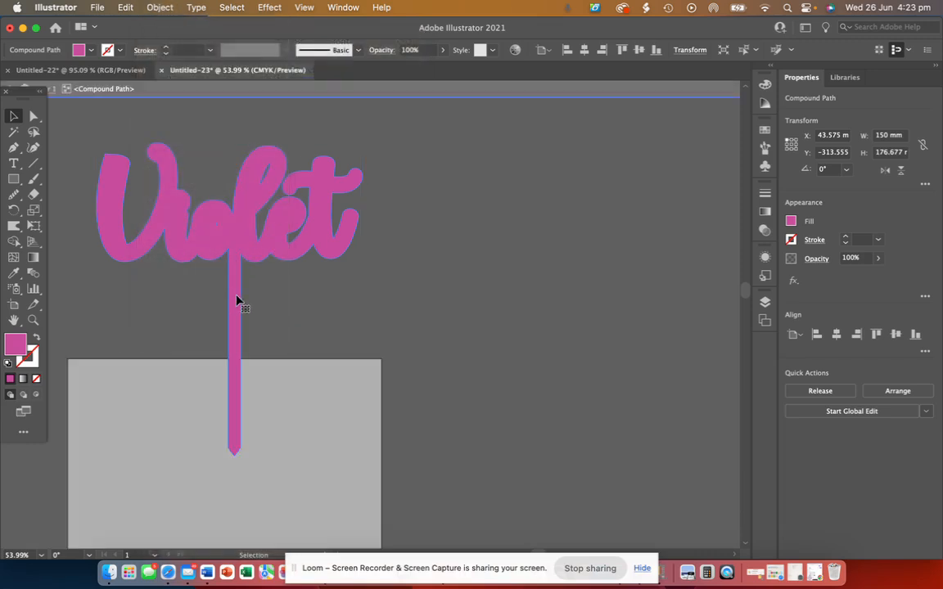
pyautogui.doubleClick(324, 360)
pyautogui.moveTo(245, 333)
pyautogui.mouseDown()
pyautogui.moveTo(269, 342)
pyautogui.moveTo(358, 435)
pyautogui.moveTo(260, 340)
pyautogui.mouseUp()
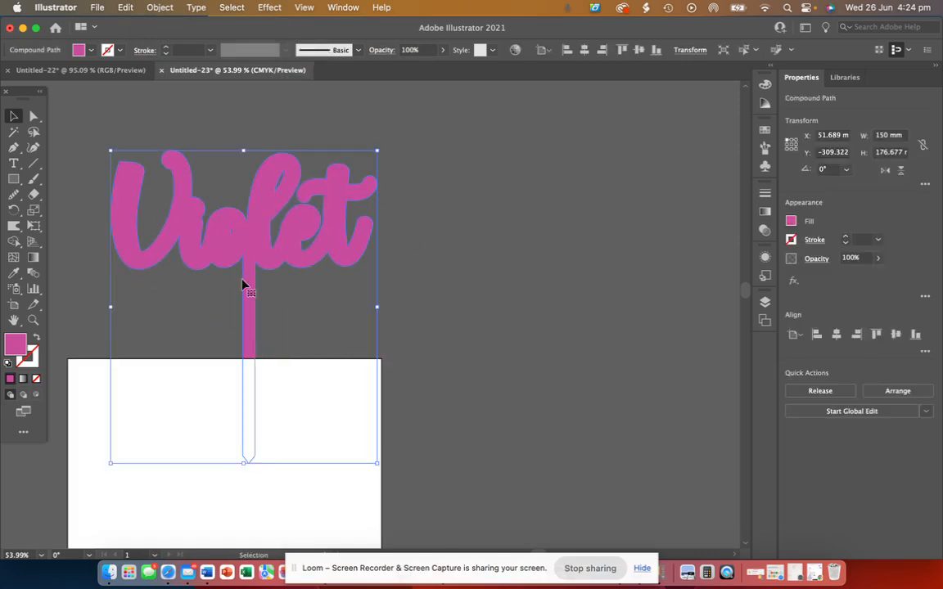
# Step: Undo the move, both Send to Back changes and the Unite of the lettering with the bar, and clear the selection
pyautogui.click(123, 8)
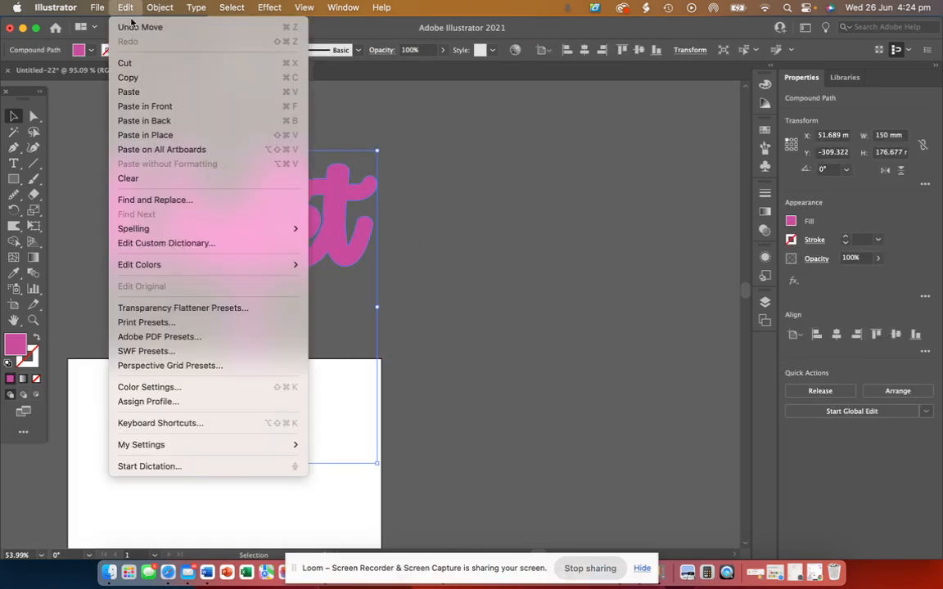
pyautogui.click(129, 26)
pyautogui.click(127, 7)
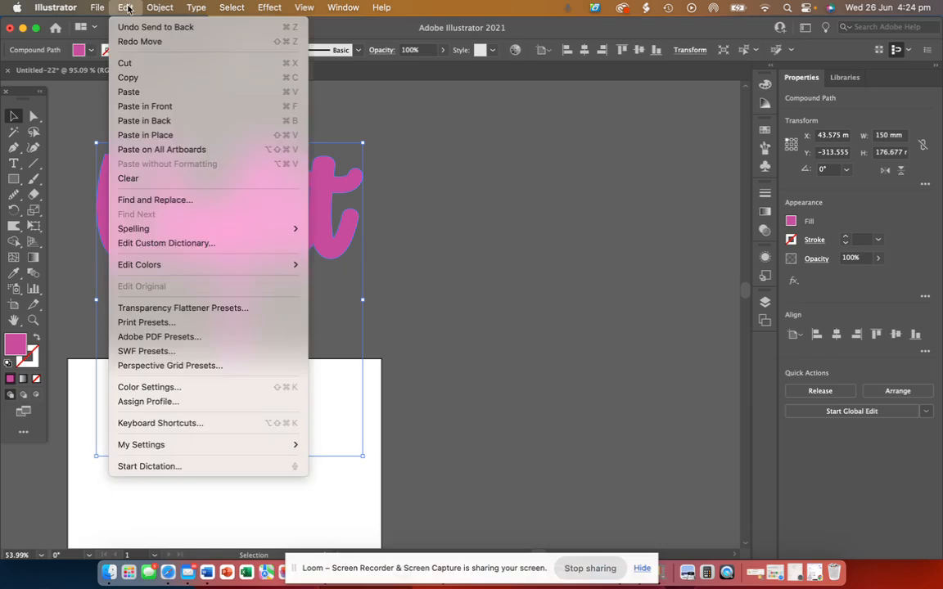
pyautogui.click(131, 26)
pyautogui.click(125, 8)
pyautogui.click(144, 26)
pyautogui.click(126, 7)
pyautogui.click(132, 27)
pyautogui.click(486, 269)
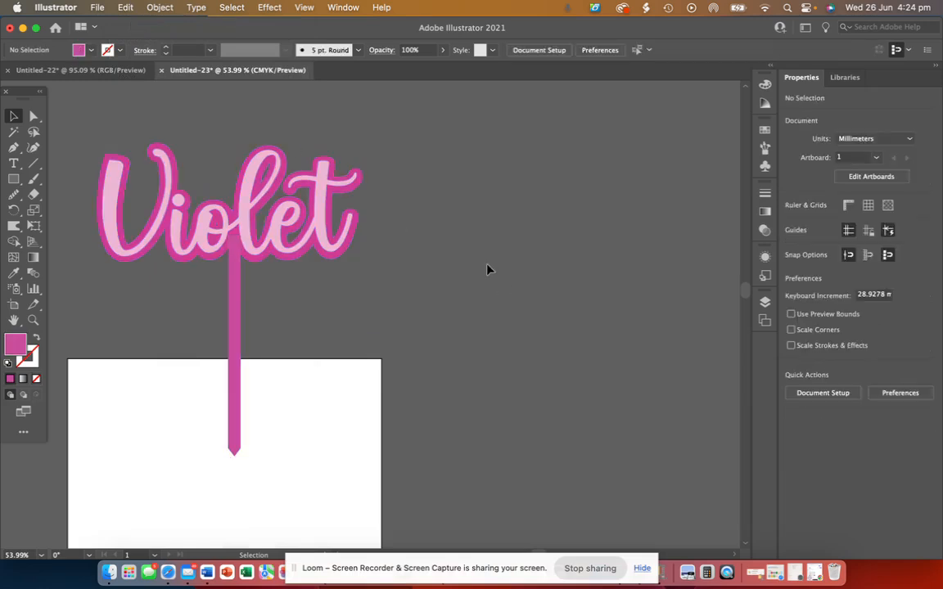
# Step: Isolate the "Violet" group and move all its light pink lettering clear to the right of the magenta backing
pyautogui.click(321, 243)
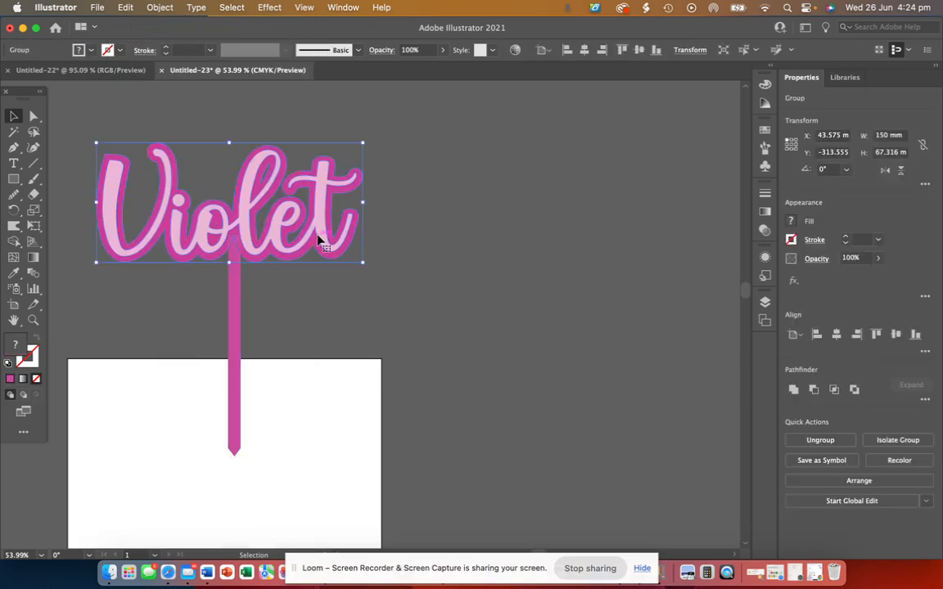
pyautogui.scroll(5, 319, 243)
pyautogui.scroll(-6, 317, 238)
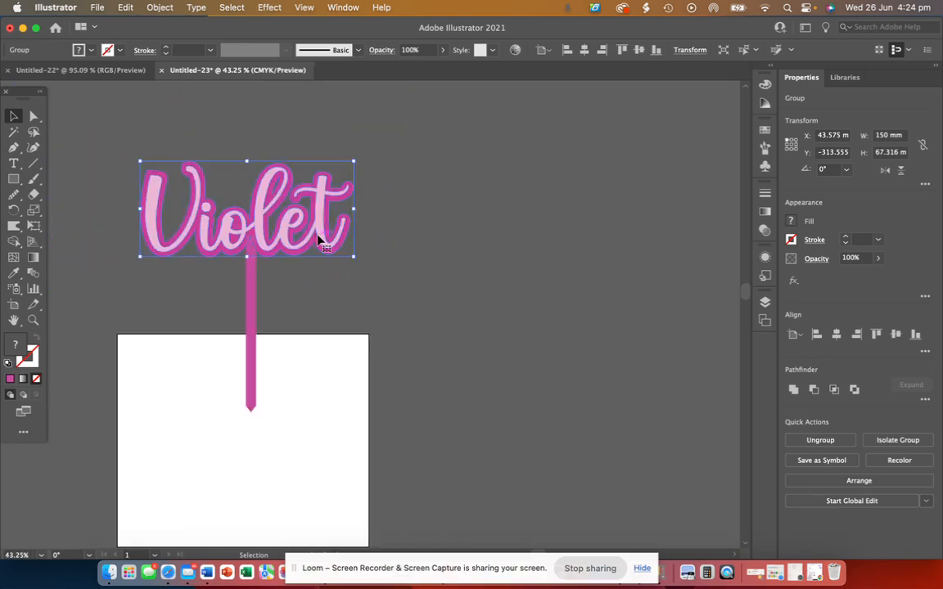
pyautogui.doubleClick(261, 239)
pyautogui.click(260, 239)
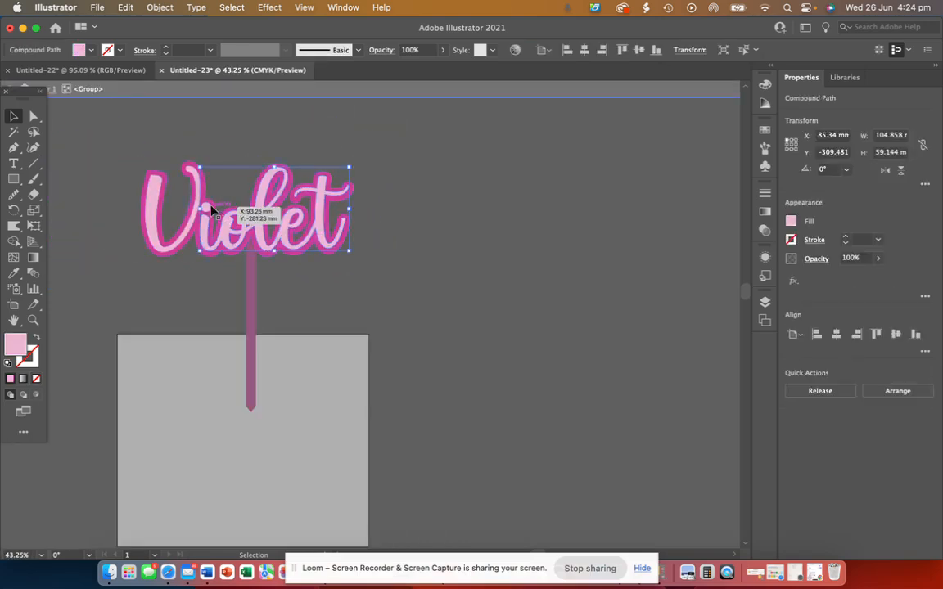
pyautogui.keyDown('shift'); pyautogui.click(186, 187); pyautogui.keyUp('shift')
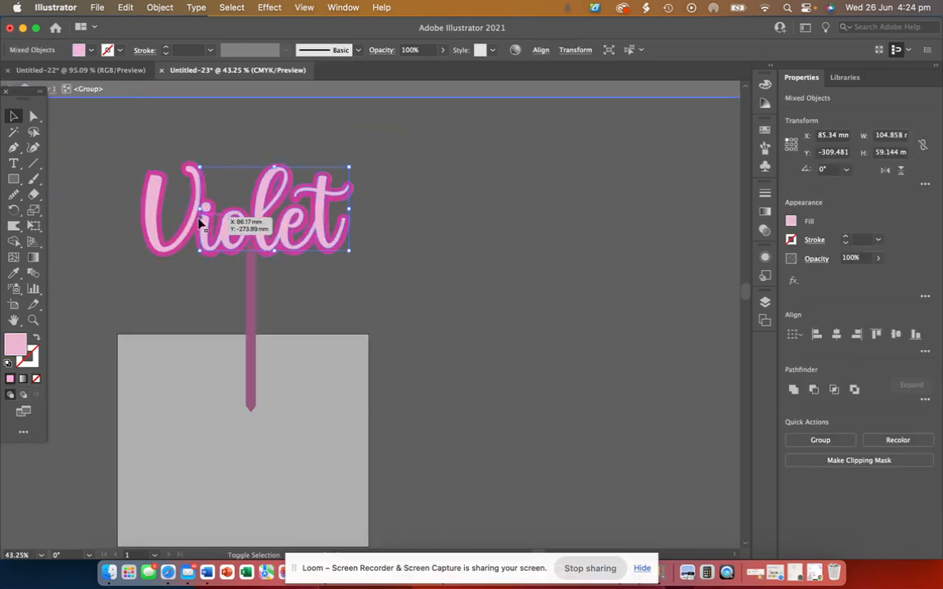
pyautogui.moveTo(259, 231); pyautogui.dragTo(503, 233)
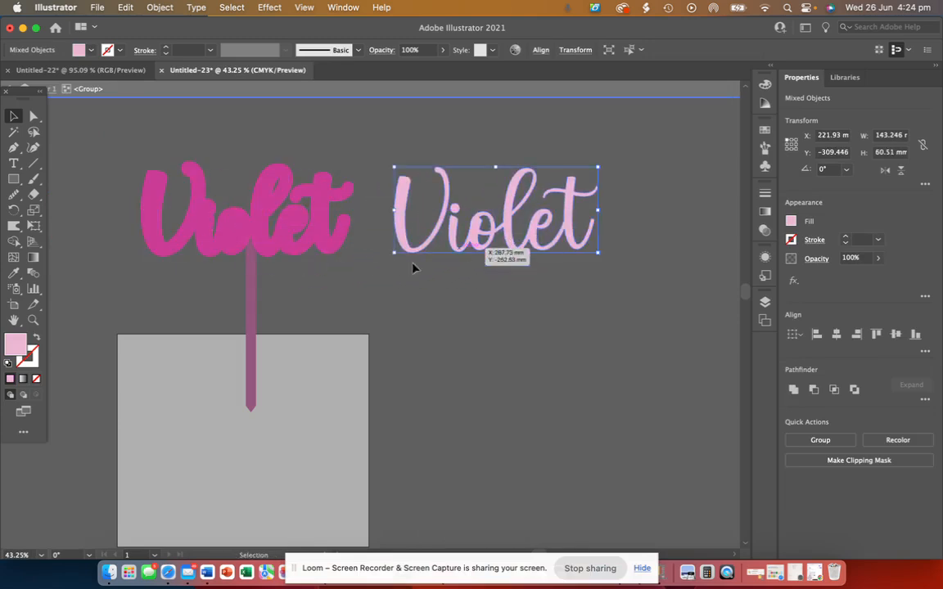
# Step: Exit isolation, select all the artwork and ungroup it
pyautogui.doubleClick(282, 282)
pyautogui.press('super+a')
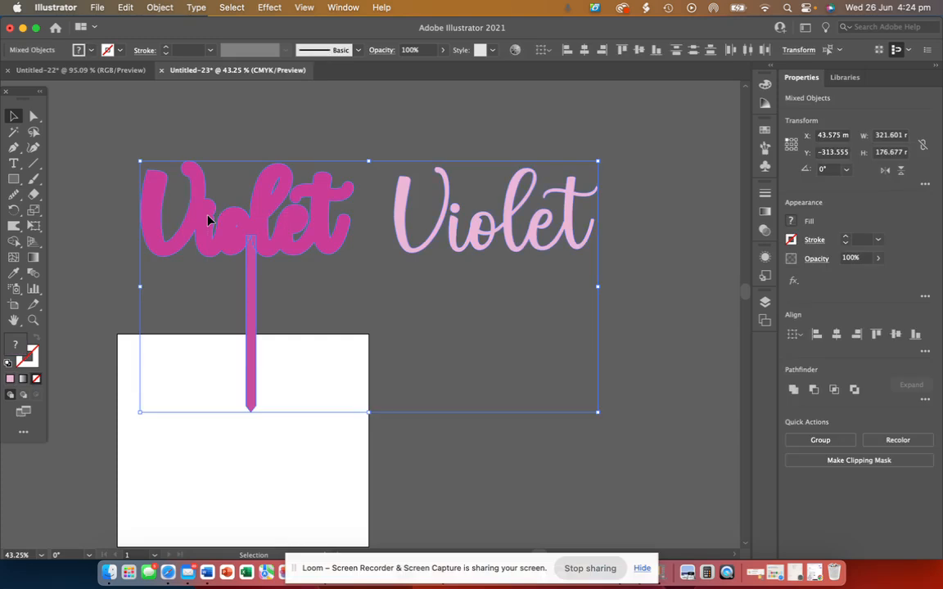
pyautogui.click(159, 8)
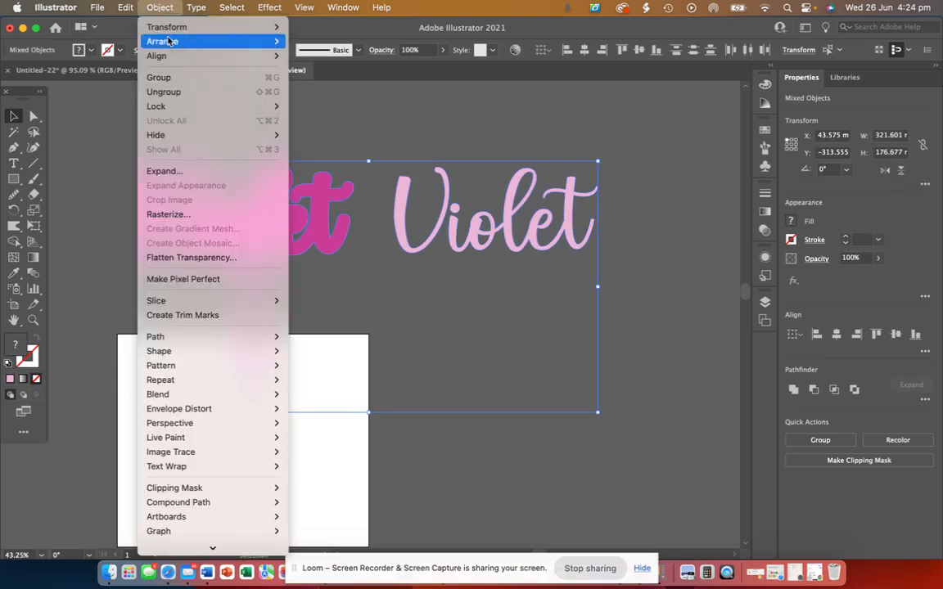
pyautogui.click(184, 92)
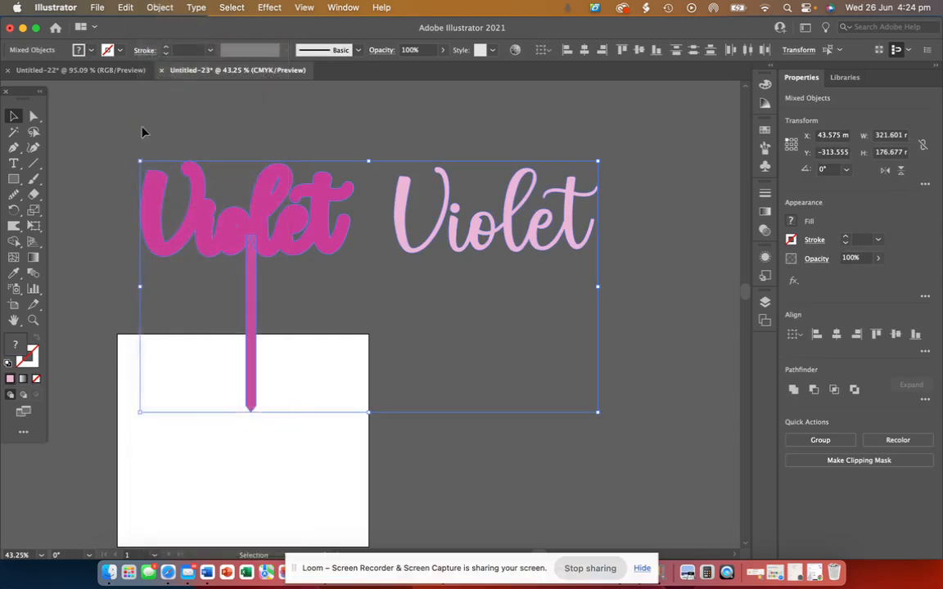
# Step: Unite the magenta "Violet" backing with the pointed bar into one shape
pyautogui.click(329, 286)
pyautogui.click(152, 182)
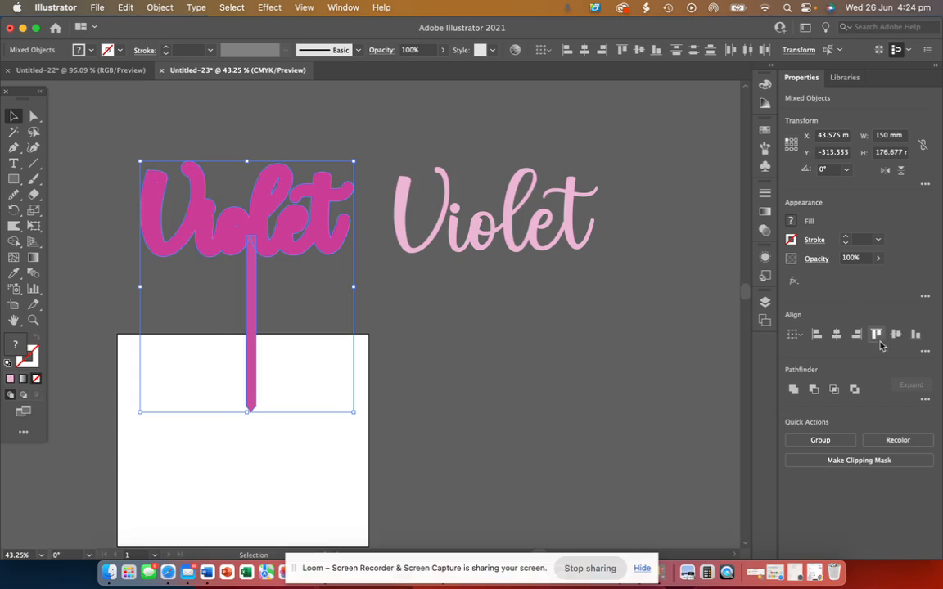
pyautogui.click(793, 391)
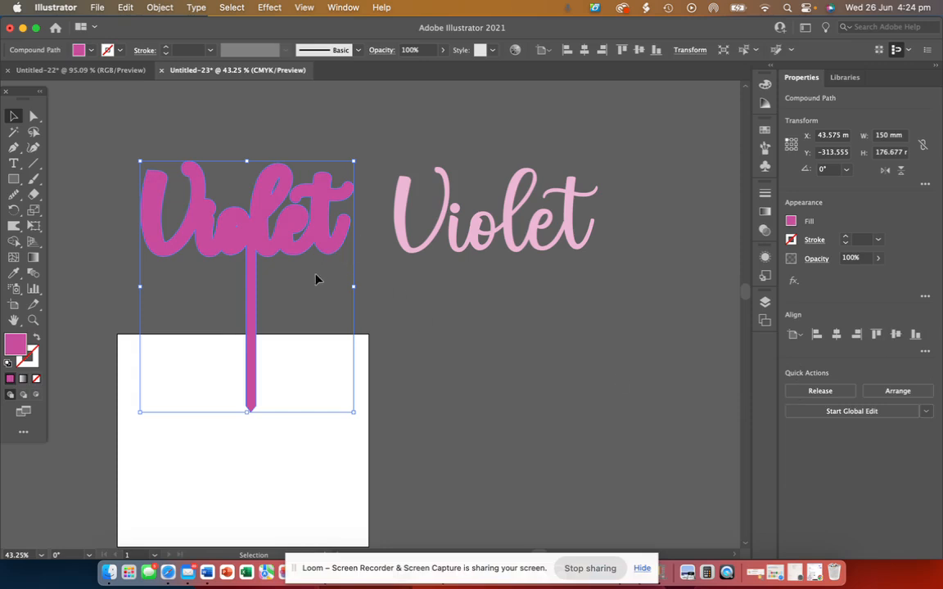
# Step: Bring the light pink "Violet" lettering to the front and position it centrally over the magenta backing
pyautogui.click(413, 208)
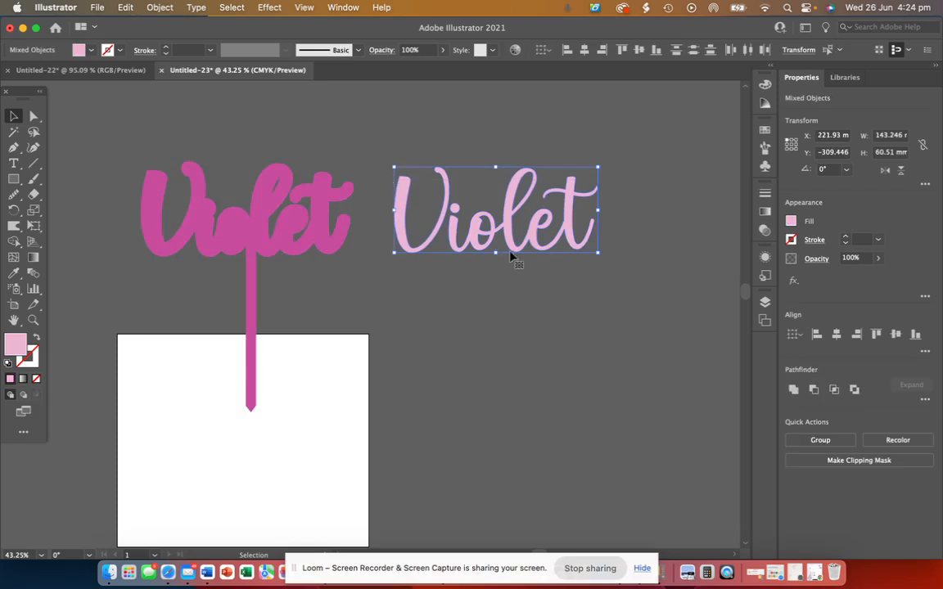
pyautogui.moveTo(508, 243); pyautogui.dragTo(325, 268)
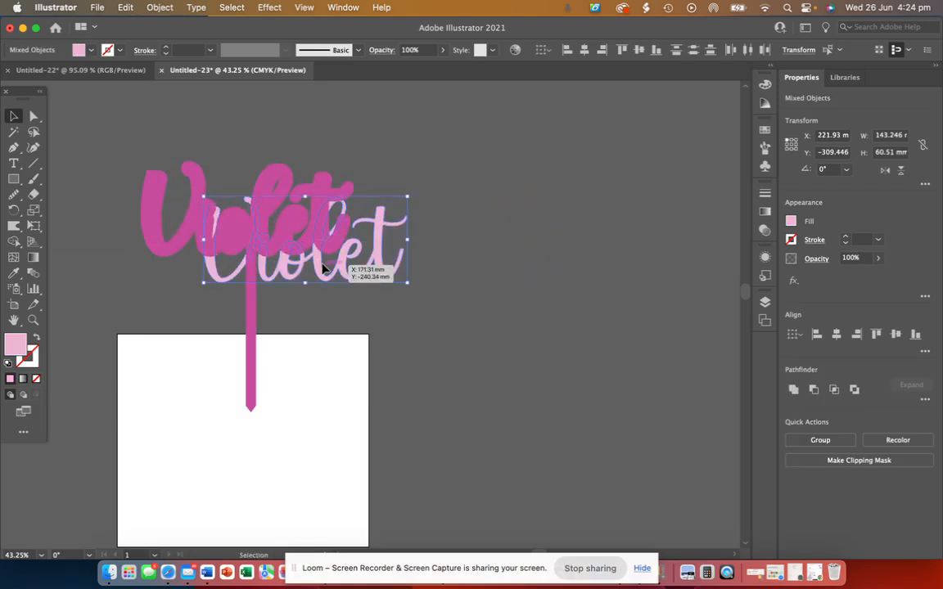
pyautogui.click(159, 7)
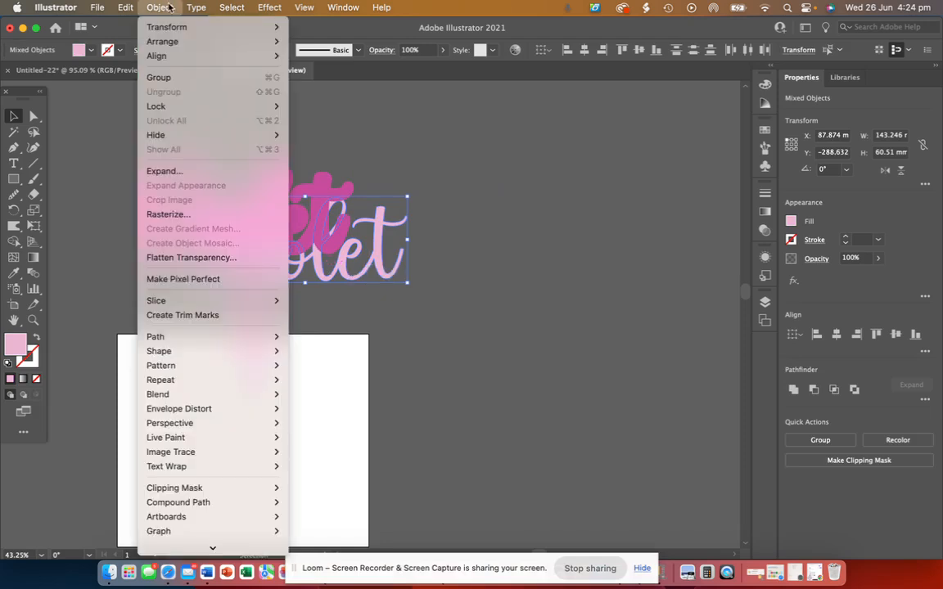
pyautogui.moveTo(173, 31)
pyautogui.moveTo(254, 40)
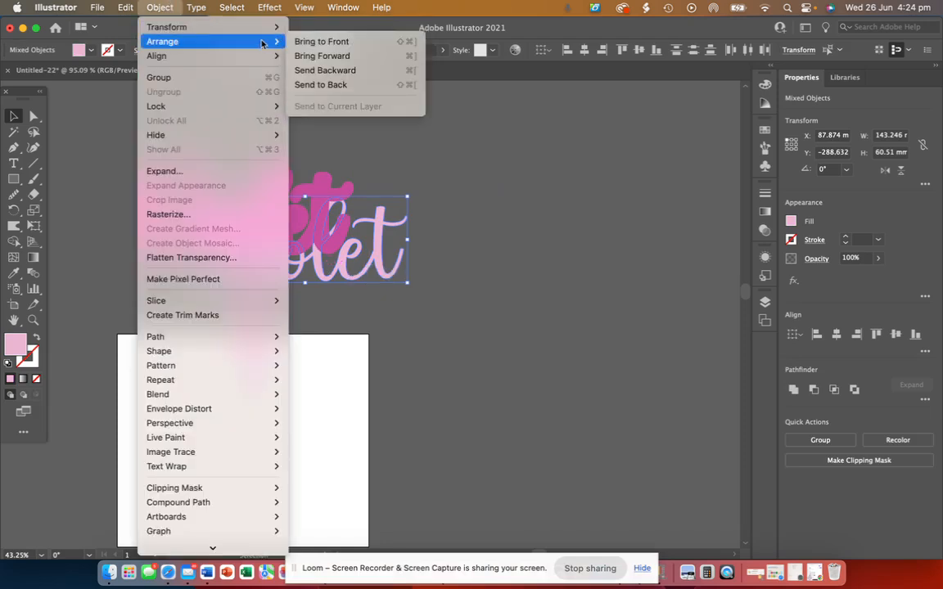
pyautogui.click(303, 40)
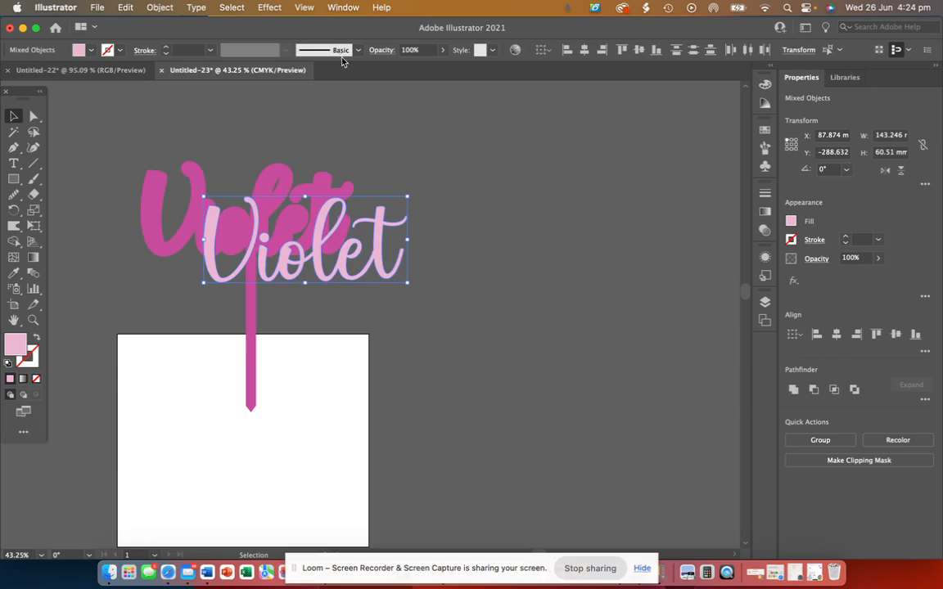
pyautogui.moveTo(328, 278); pyautogui.dragTo(263, 239)
pyautogui.click(291, 295)
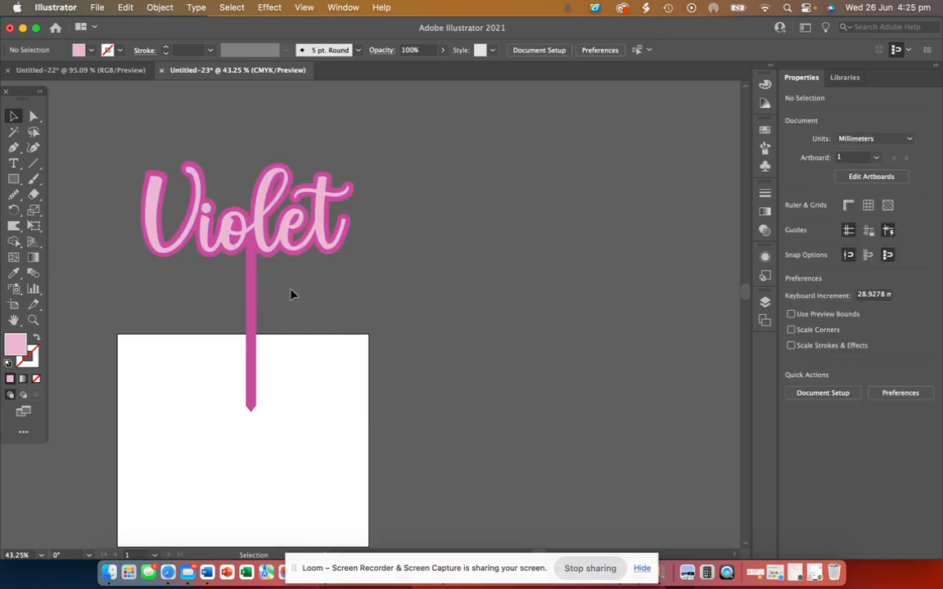
# Step: Group the pink lettering with the joined backing and bar, and shift the group slightly down and to the left
pyautogui.moveTo(398, 288); pyautogui.dragTo(129, 156)
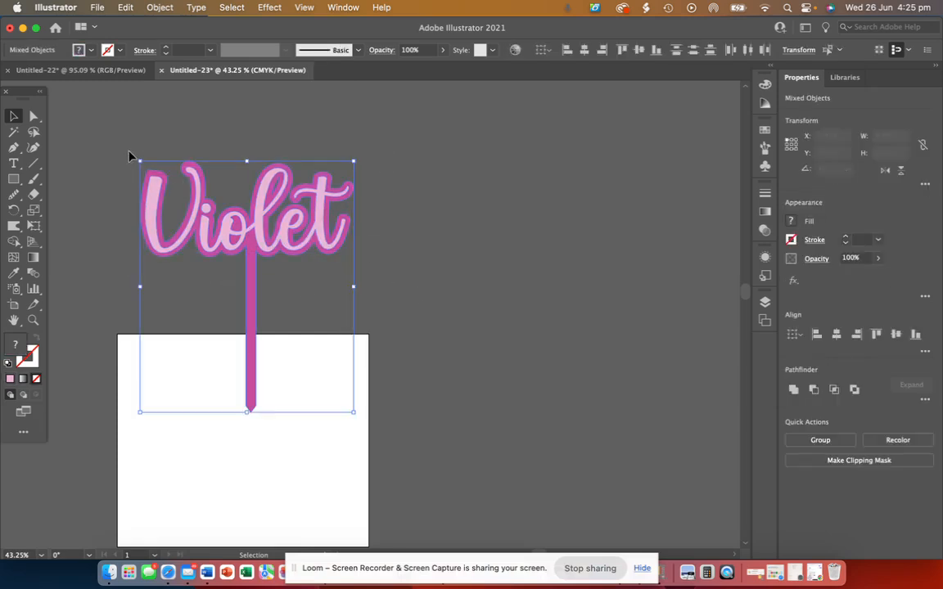
pyautogui.click(160, 7)
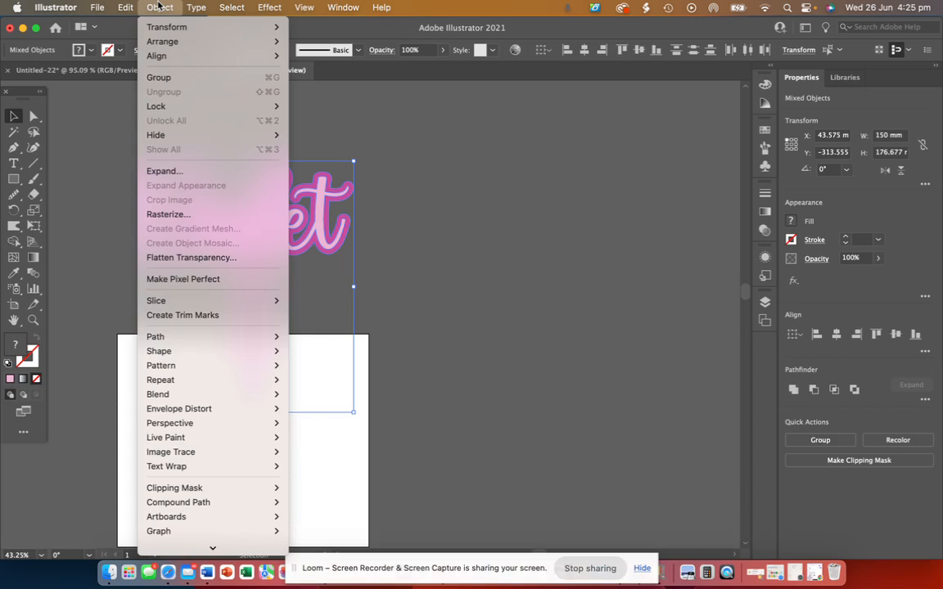
pyautogui.click(177, 77)
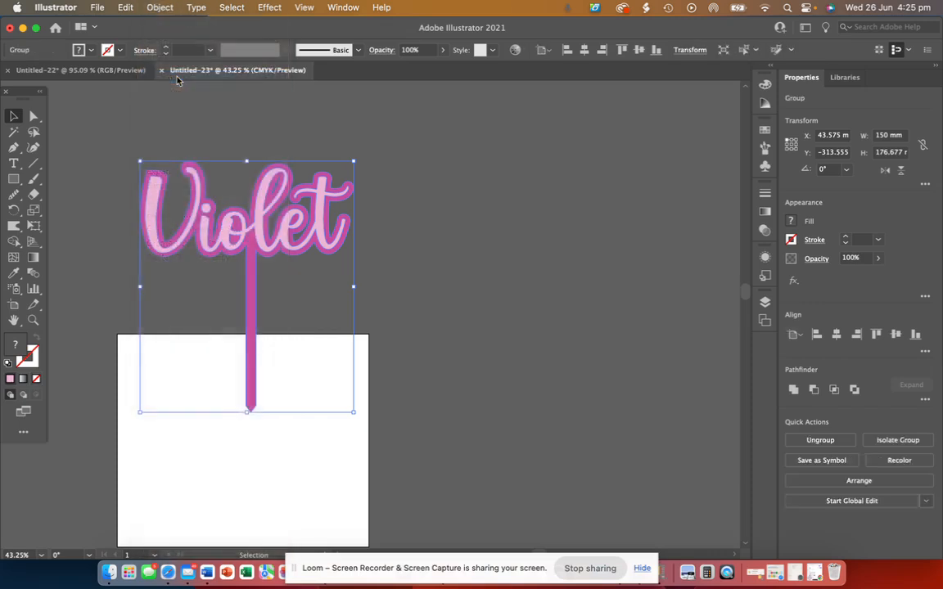
pyautogui.moveTo(324, 241)
pyautogui.mouseDown()
pyautogui.moveTo(511, 238)
pyautogui.moveTo(482, 215)
pyautogui.moveTo(447, 290)
pyautogui.moveTo(383, 242)
pyautogui.moveTo(322, 252)
pyautogui.mouseUp()
pyautogui.scroll(5, 322, 251)
pyautogui.hscroll(-5, 321, 252)
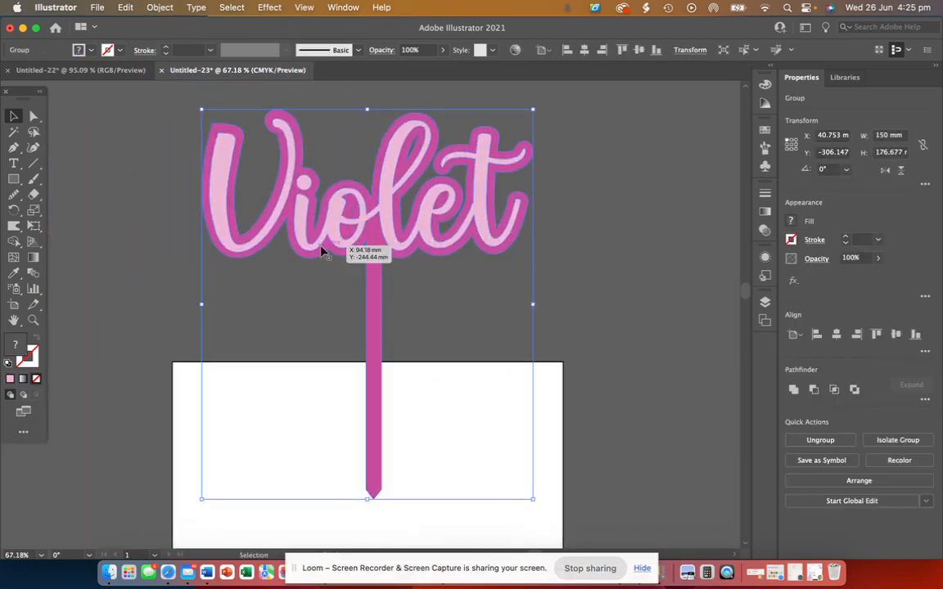
pyautogui.hscroll(3, 319, 253)
pyautogui.moveTo(345, 322); pyautogui.dragTo(345, 340)
pyautogui.click(630, 280)
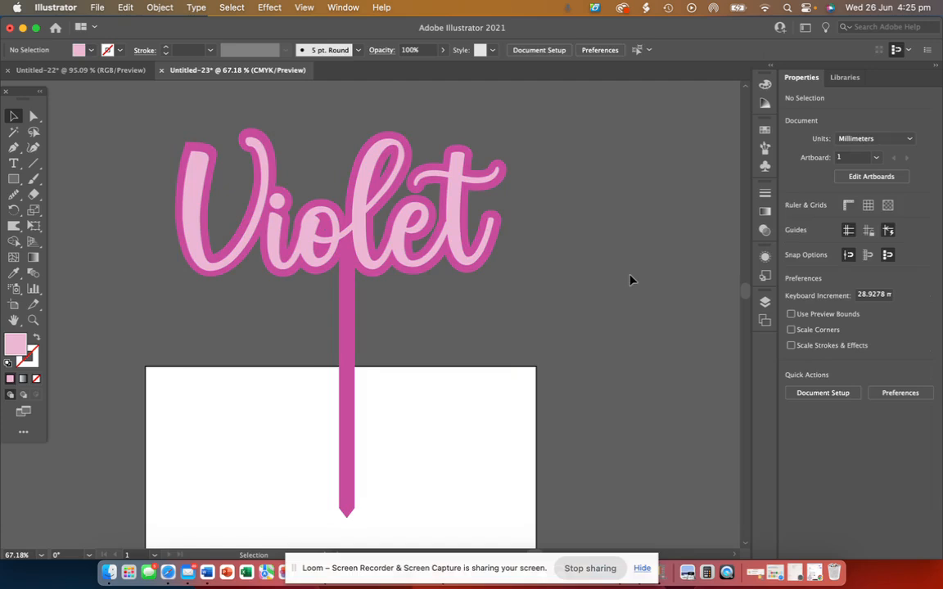
# Step: Isolate the new group and move the light pink lettering to the right, separating it from the magenta backing and bar
pyautogui.scroll(-3, 695, 388)
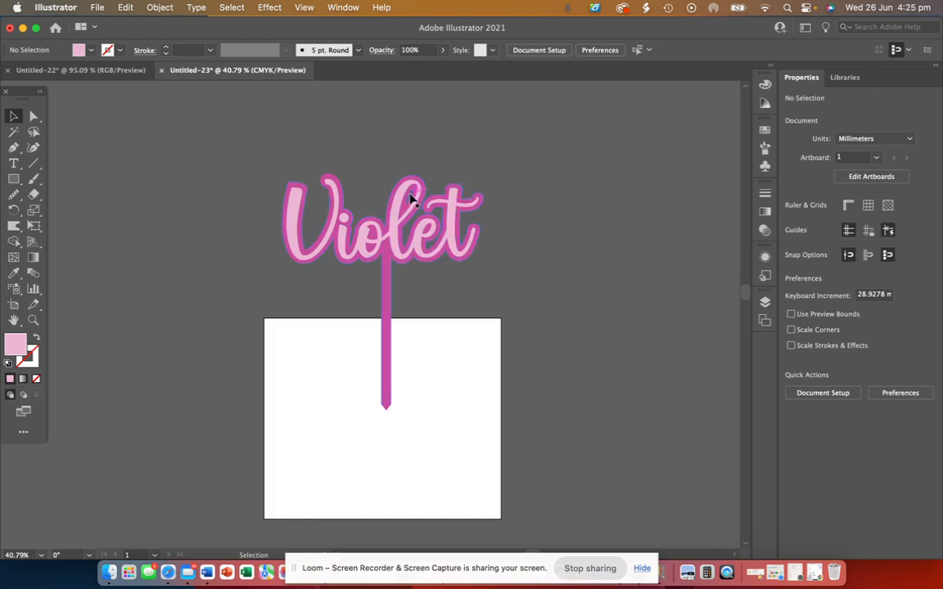
pyautogui.scroll(3, 413, 199)
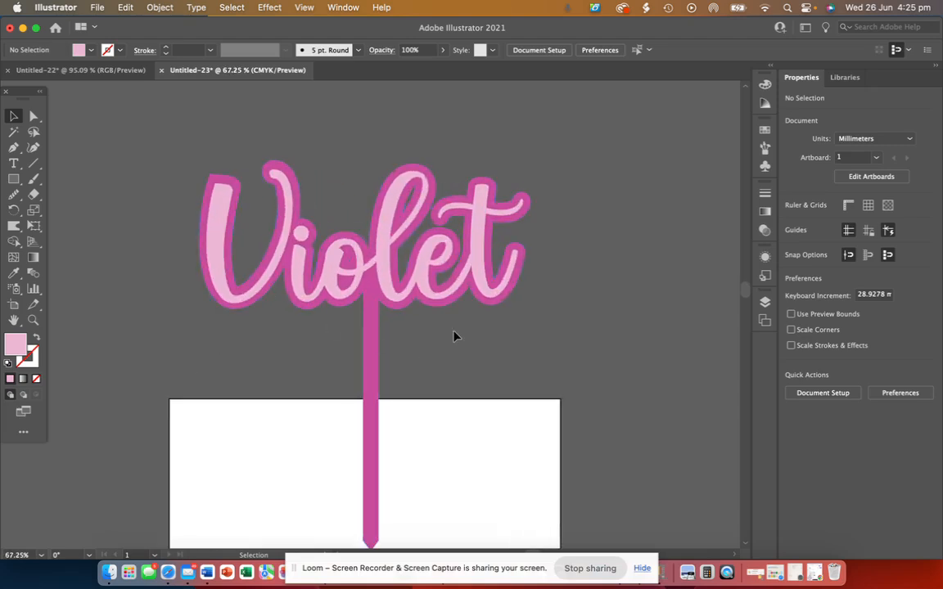
pyautogui.click(481, 280)
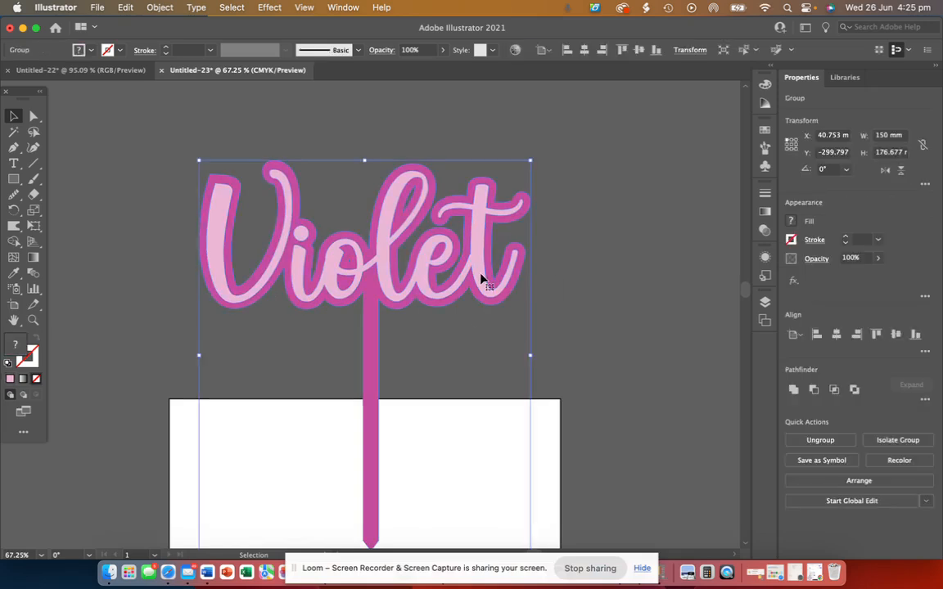
pyautogui.doubleClick(482, 280)
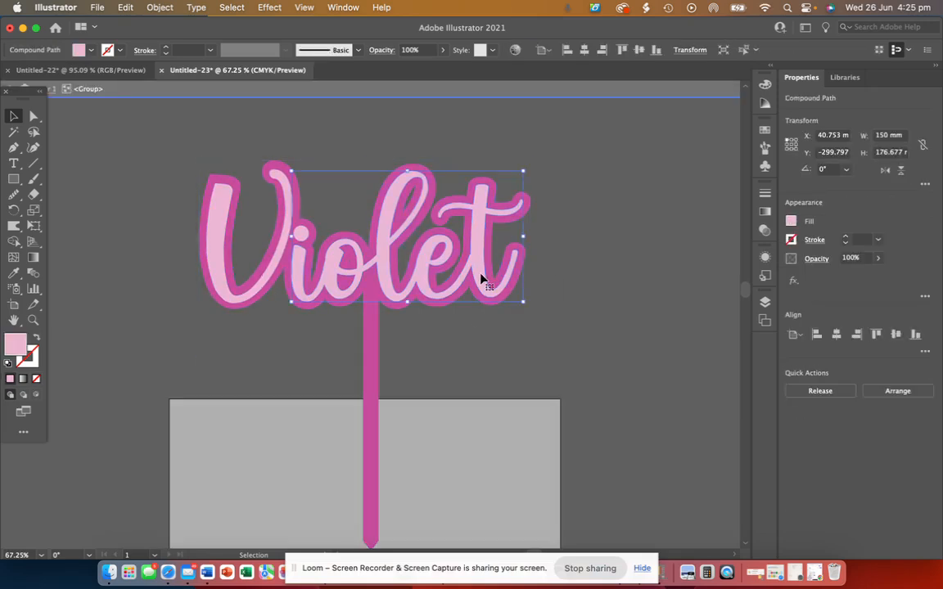
pyautogui.keyDown('shift'); pyautogui.click(304, 238); pyautogui.keyUp('shift')
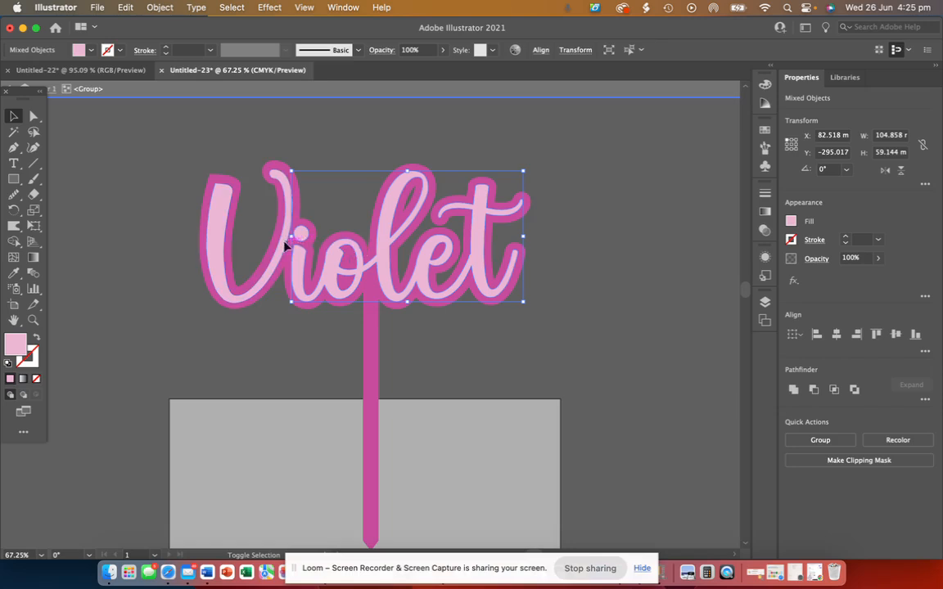
pyautogui.scroll(-3, 286, 241)
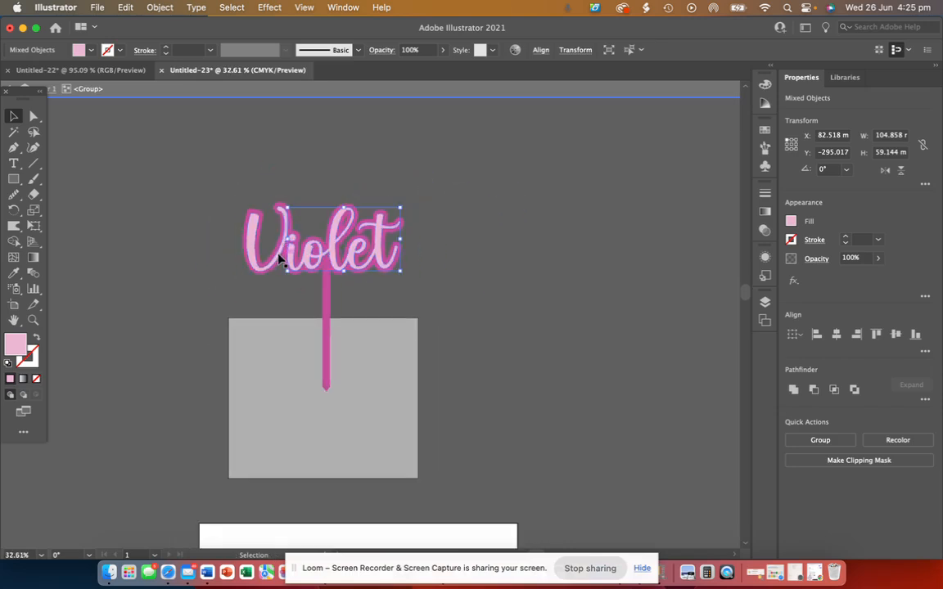
pyautogui.moveTo(279, 257); pyautogui.dragTo(524, 256)
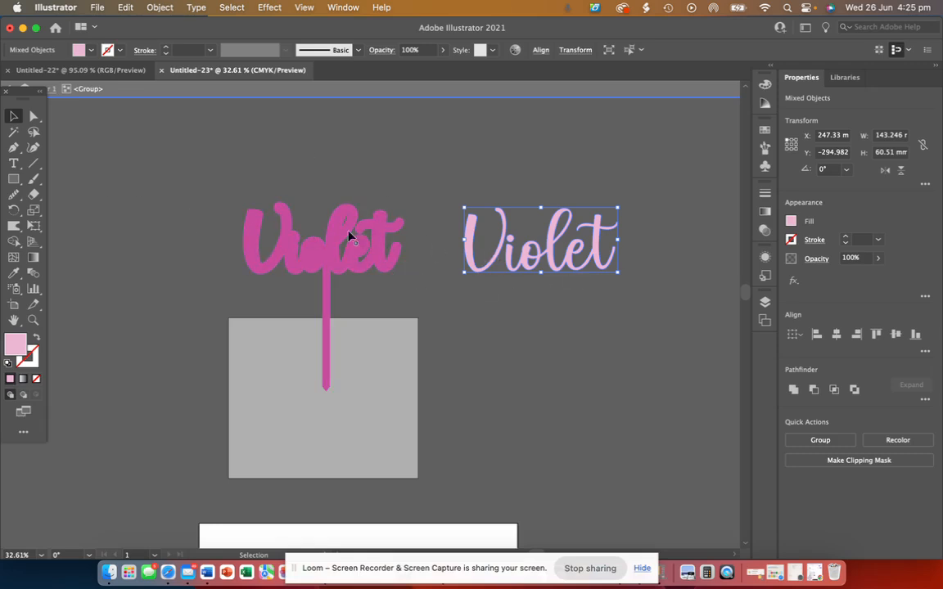
# Step: Add a point text object to the left of the magenta backing and scale it to about 115 pt
pyautogui.click(13, 163)
pyautogui.click(100, 195)
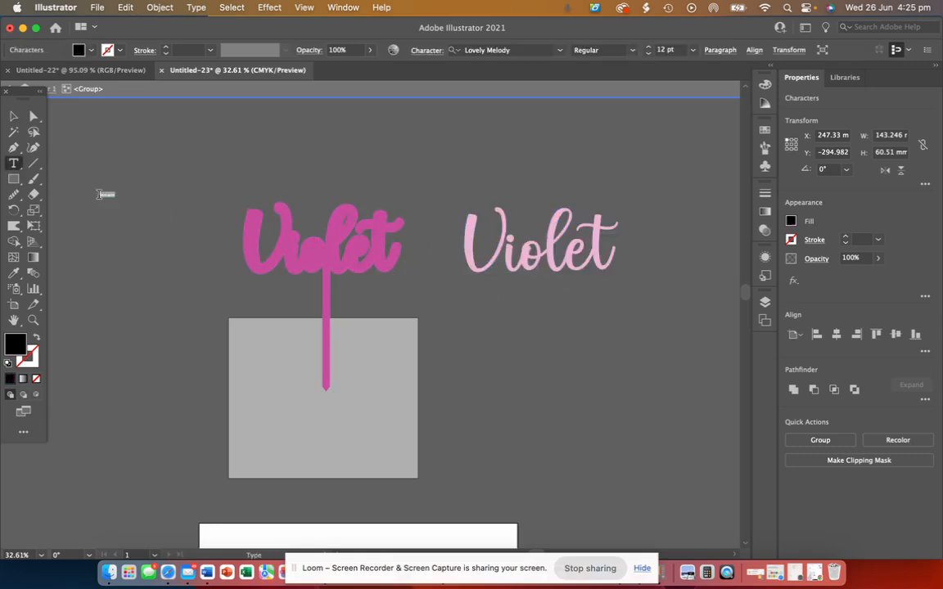
pyautogui.click(13, 116)
pyautogui.moveTo(113, 197); pyautogui.dragTo(213, 242)
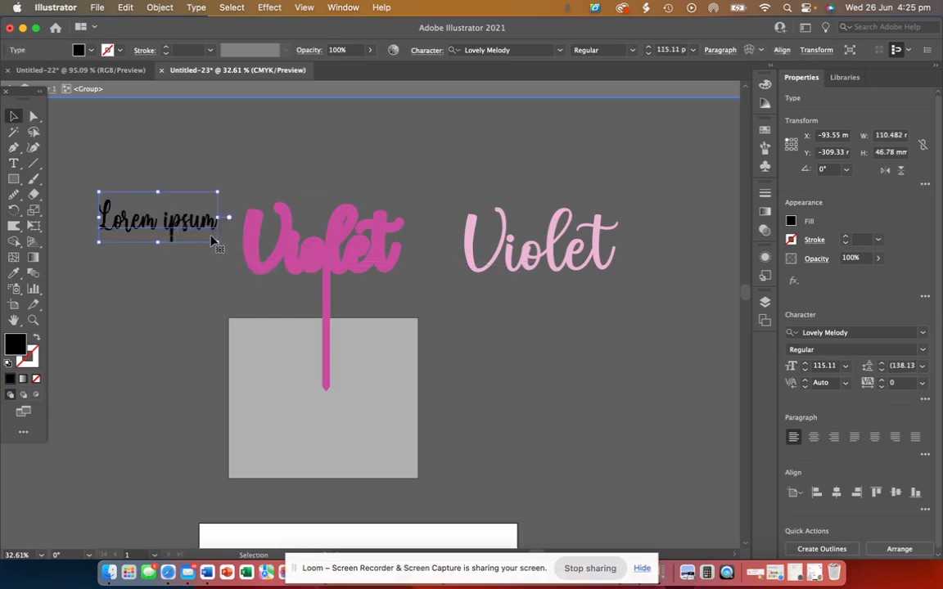
# Step: Replace the placeholder text with "Violet"
pyautogui.doubleClick(211, 235)
pyautogui.press('BackSpace')
pyautogui.press('BackSpace')
pyautogui.press('BackSpace')
pyautogui.press('BackSpace')
pyautogui.press('BackSpace')
pyautogui.press('BackSpace')
pyautogui.press('BackSpace')
pyautogui.press('BackSpace')
pyautogui.press('BackSpace')
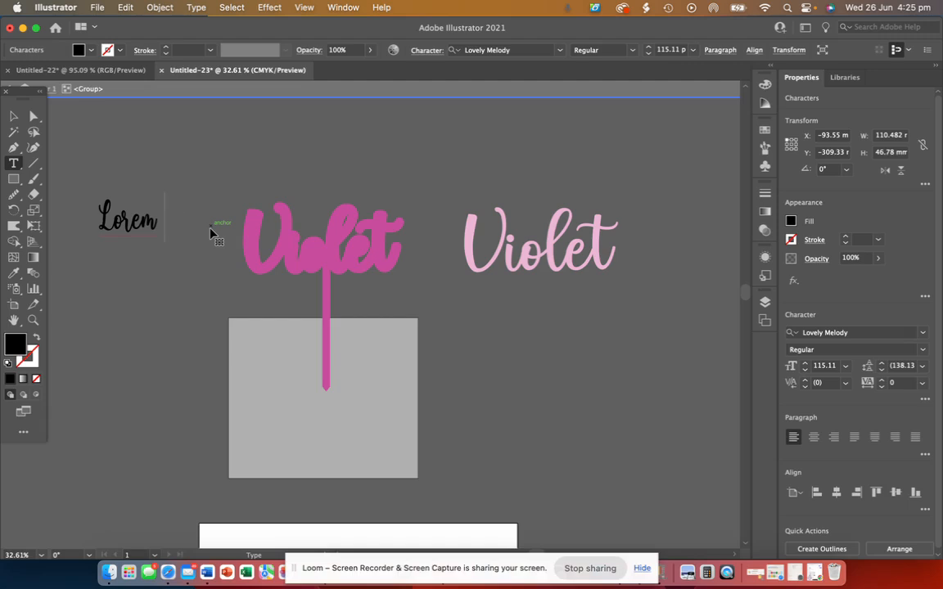
pyautogui.press('BackSpace')
pyautogui.press('BackSpace')
pyautogui.write('Violet')
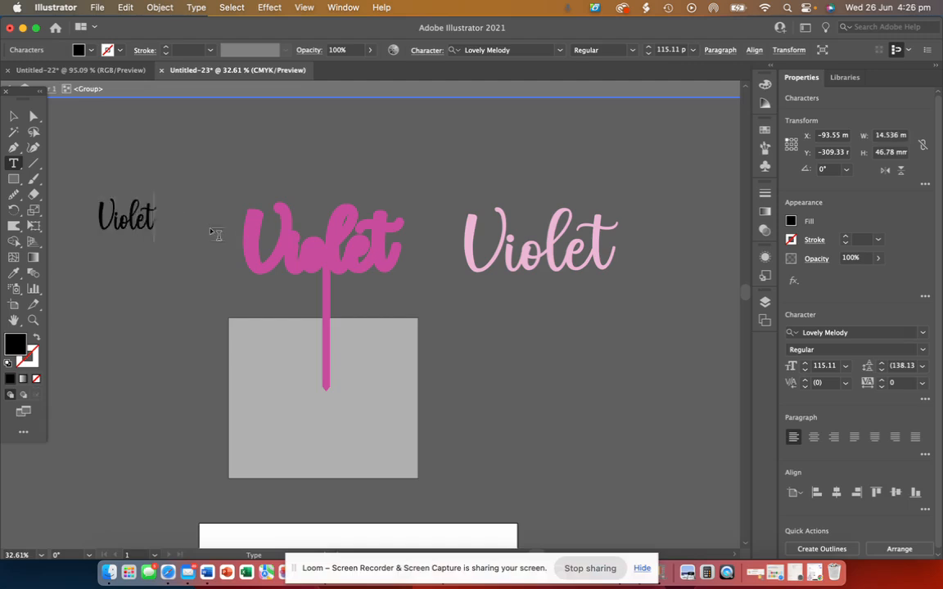
# Step: Enlarge the black "Violet" text to about 182 pt, shift it further left, and select its characters
pyautogui.click(14, 116)
pyautogui.moveTo(158, 244); pyautogui.dragTo(140, 260)
pyautogui.scroll(3, 115, 276)
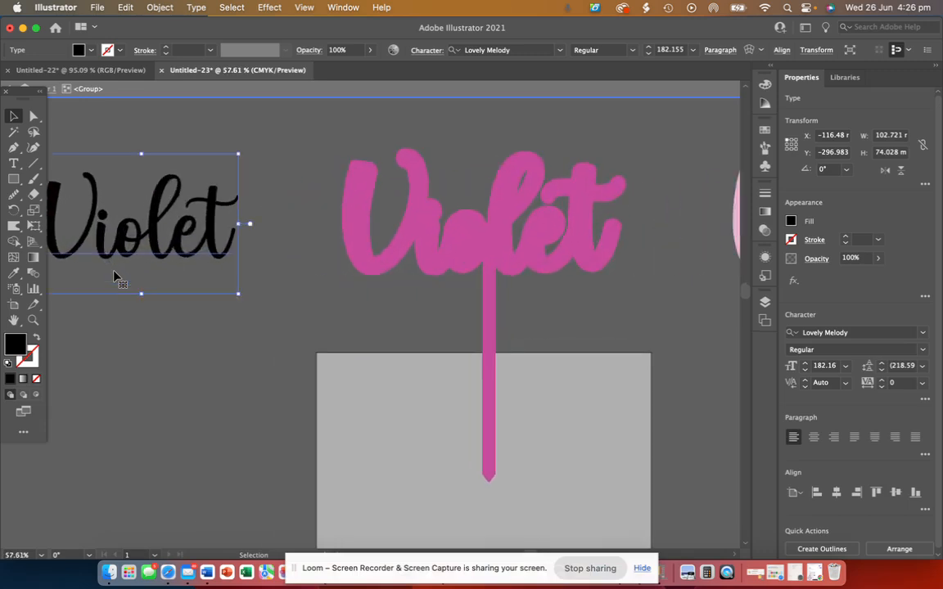
pyautogui.hscroll(-3, 118, 276)
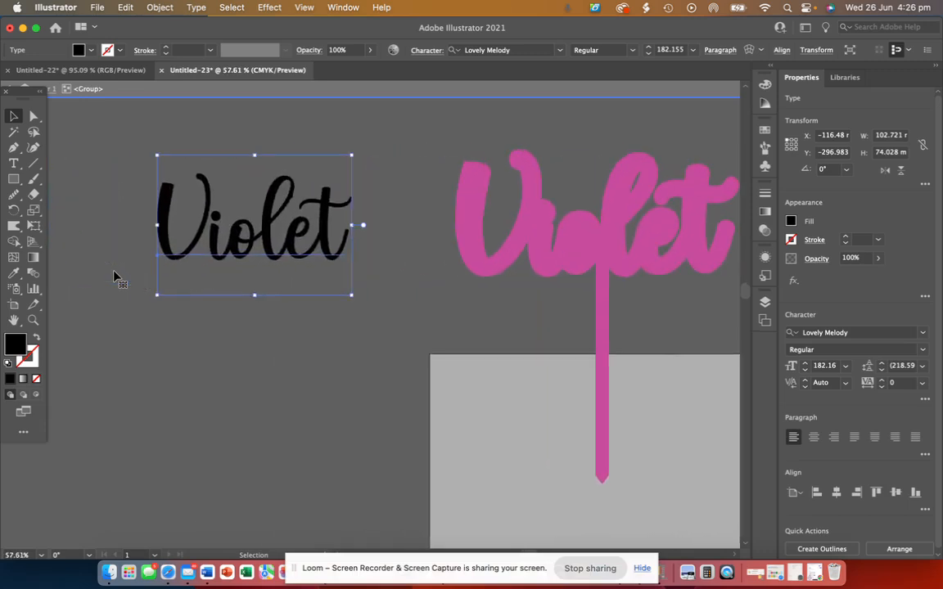
pyautogui.doubleClick(340, 253)
pyautogui.moveTo(344, 253); pyautogui.dragTo(176, 244)
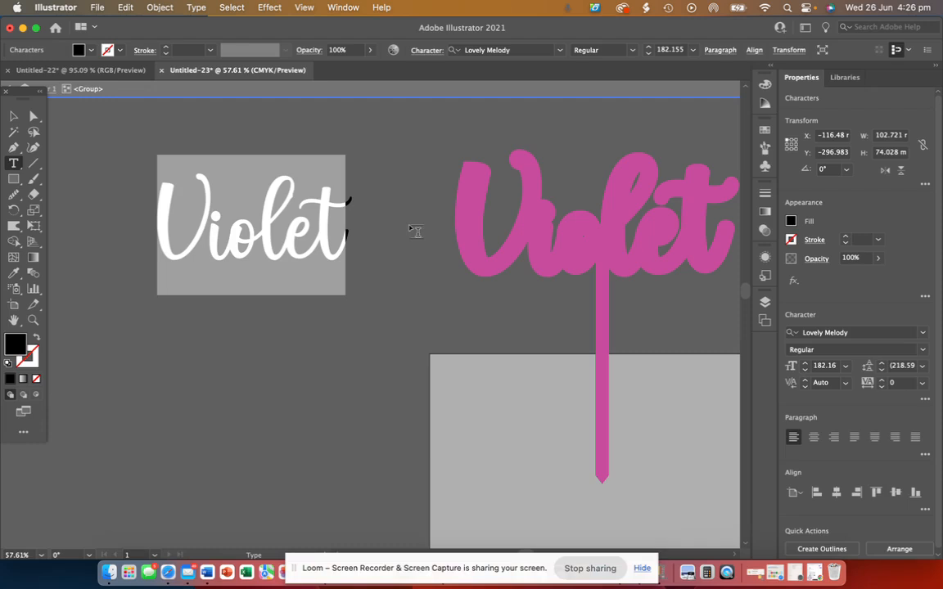
# Step: Change the black "Violet" text's font to Wild Mango Regular and move the text further left, clear of the magenta backing
pyautogui.click(922, 334)
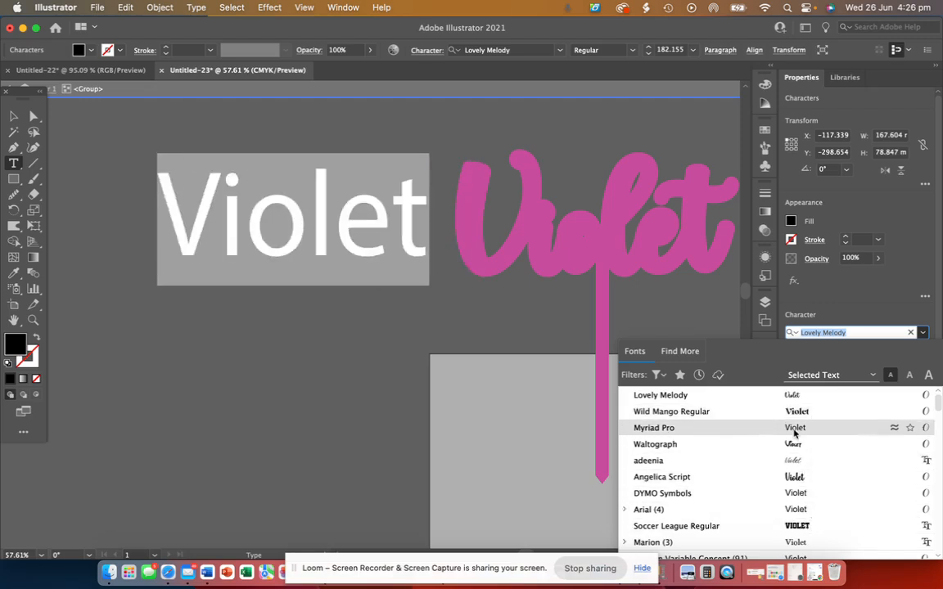
pyautogui.click(657, 375)
pyautogui.click(851, 333)
pyautogui.write('mango')
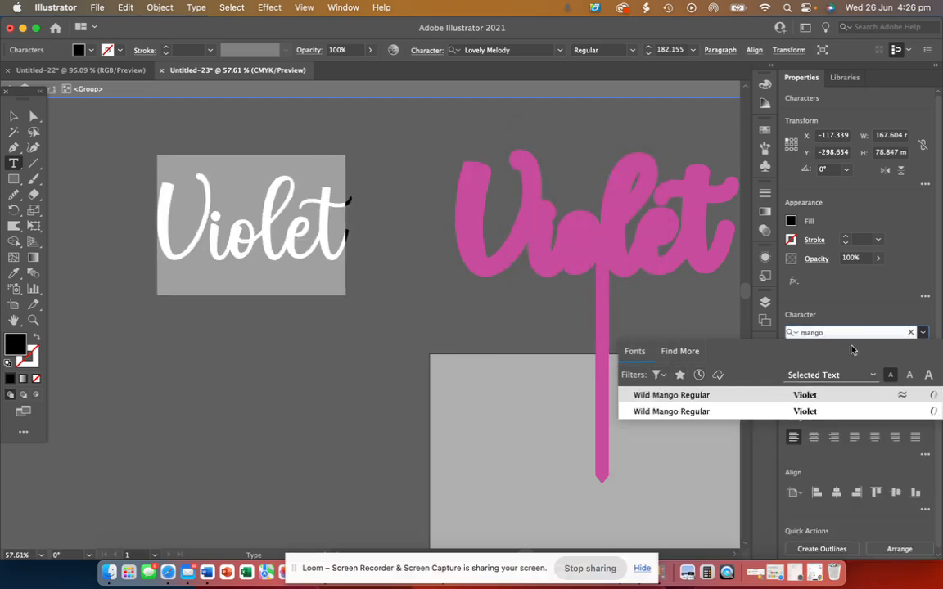
pyautogui.click(828, 395)
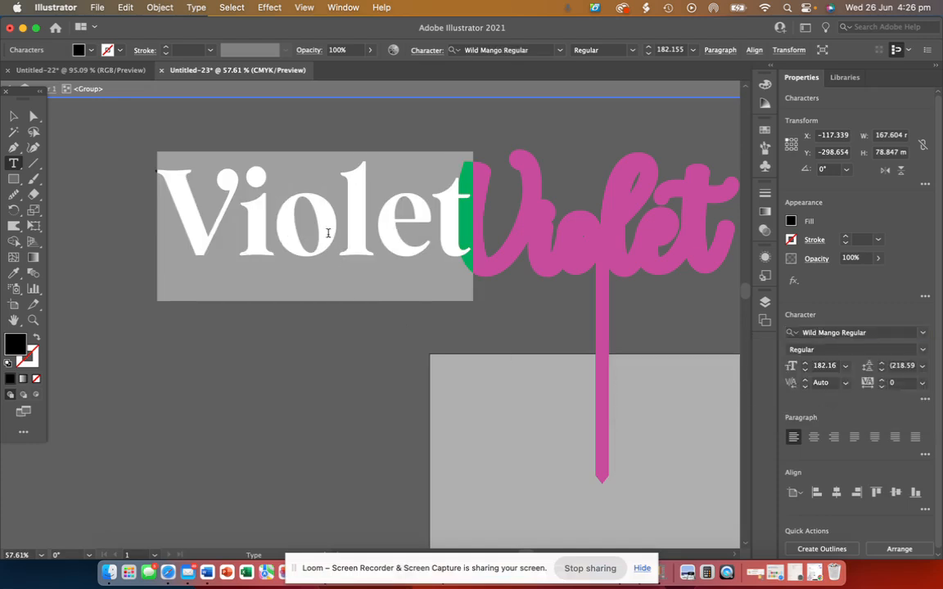
pyautogui.click(13, 115)
pyautogui.moveTo(358, 242); pyautogui.dragTo(288, 246)
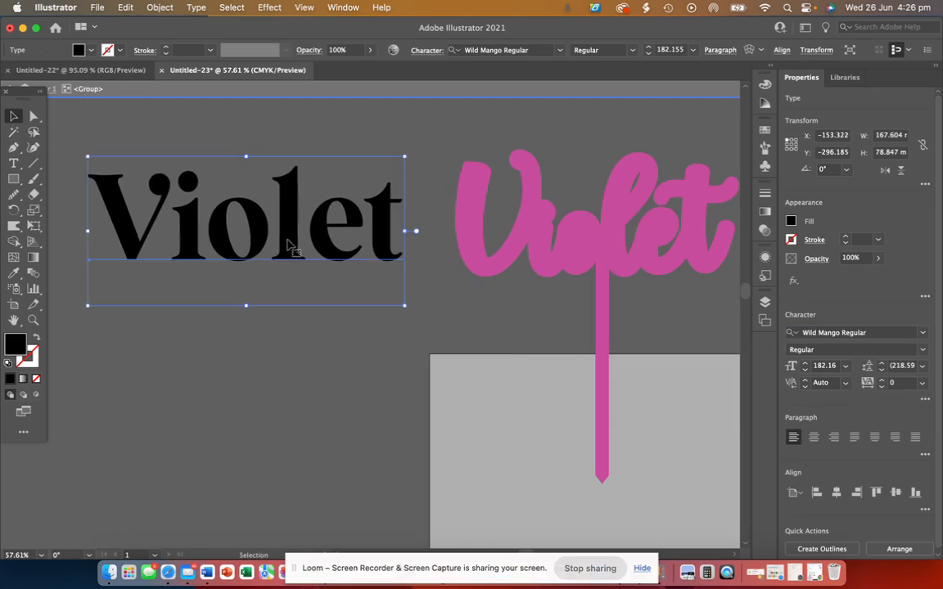
# Step: Undo the last move of the black "Violet" text and delete the text
pyautogui.scroll(-3, 475, 332)
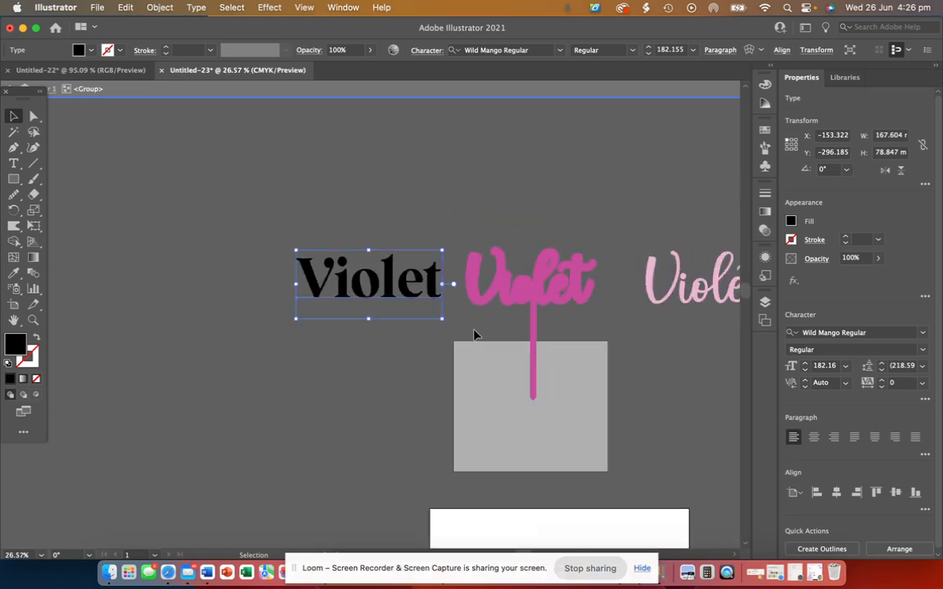
pyautogui.click(125, 8)
pyautogui.click(139, 27)
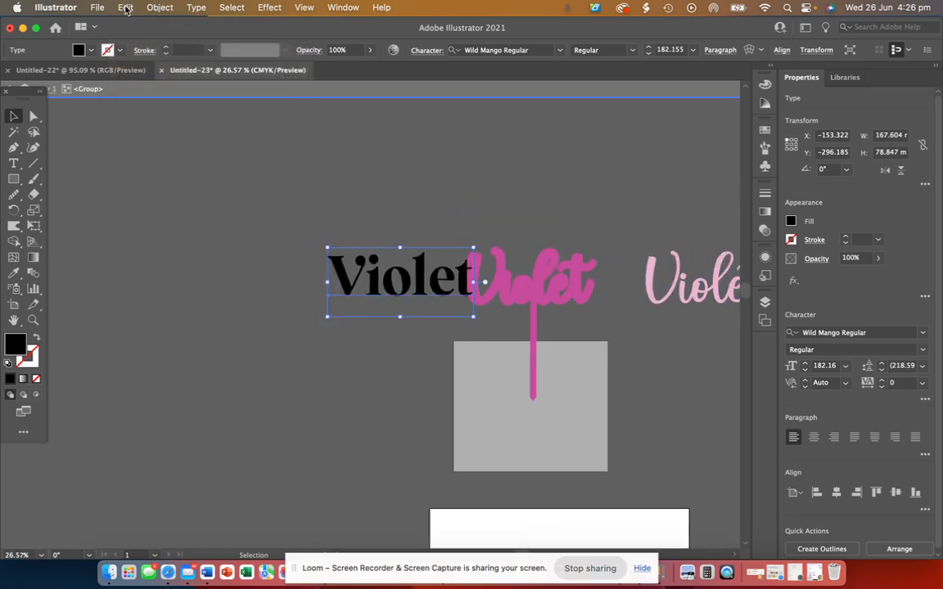
pyautogui.press('Delete')
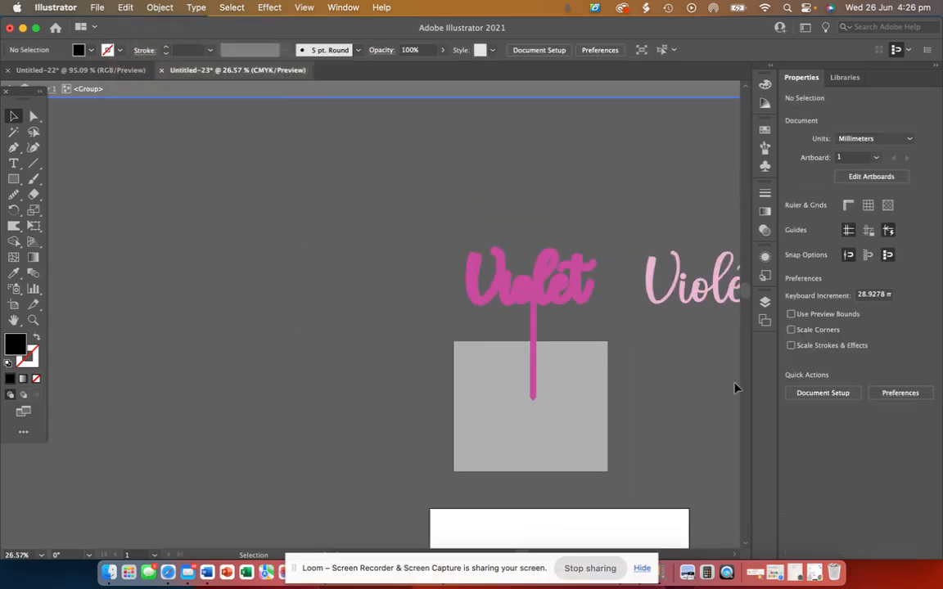
# Step: Move the light pink "Violet" lettering back onto the magenta backing, centred within its outline, and exit the group's isolation mode
pyautogui.hscroll(5, 734, 384)
pyautogui.scroll(-2, 734, 385)
pyautogui.moveTo(600, 275); pyautogui.dragTo(491, 204)
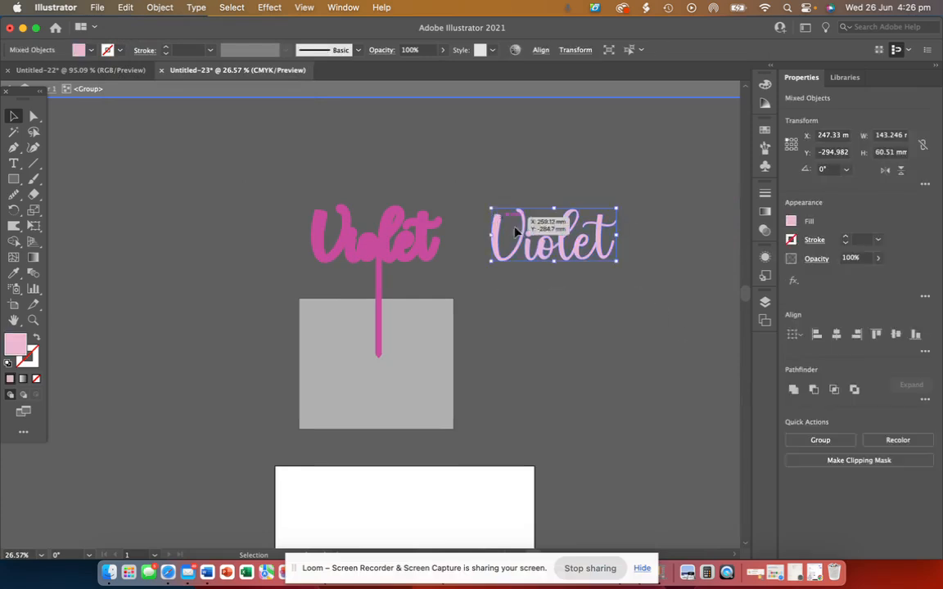
pyautogui.moveTo(535, 245); pyautogui.dragTo(374, 251)
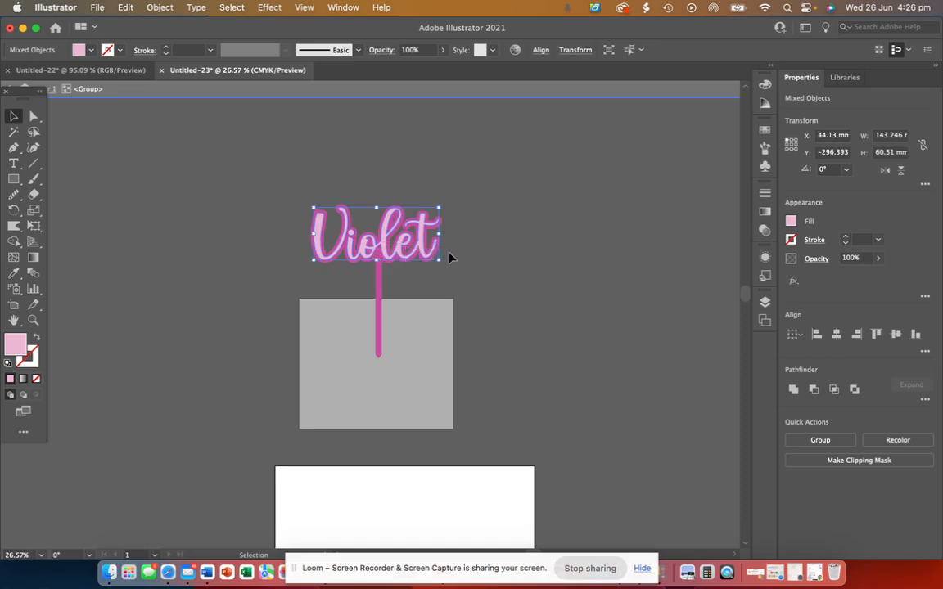
pyautogui.scroll(5, 449, 259)
pyautogui.hscroll(-3, 467, 270)
pyautogui.click(475, 332)
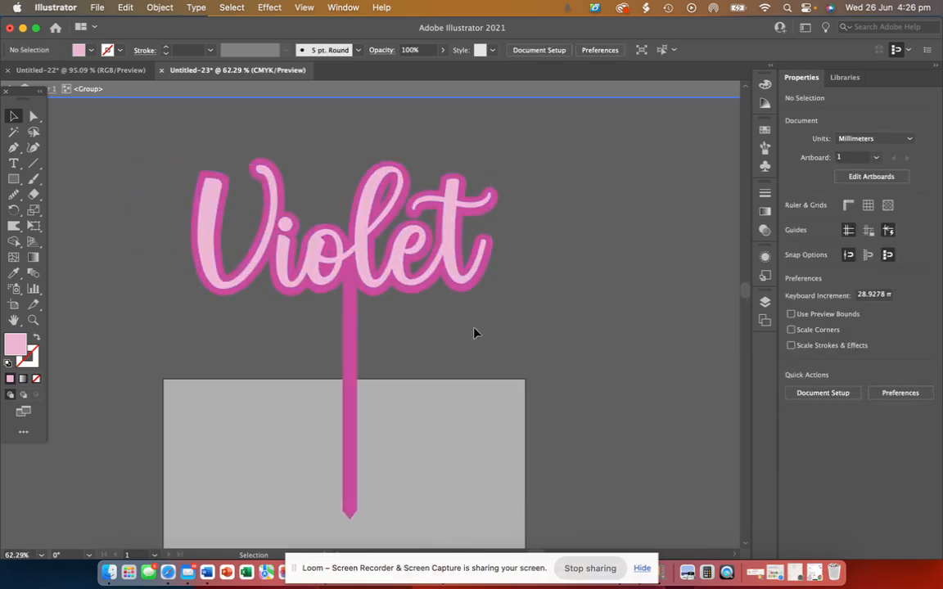
pyautogui.scroll(2, 474, 333)
pyautogui.hscroll(-3, 476, 332)
pyautogui.scroll(1, 476, 333)
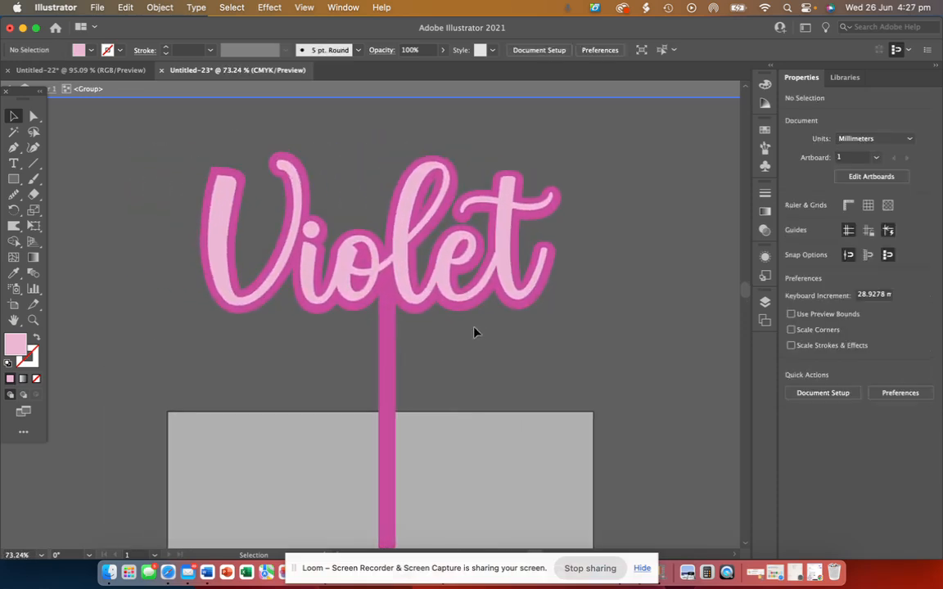
pyautogui.doubleClick(493, 375)
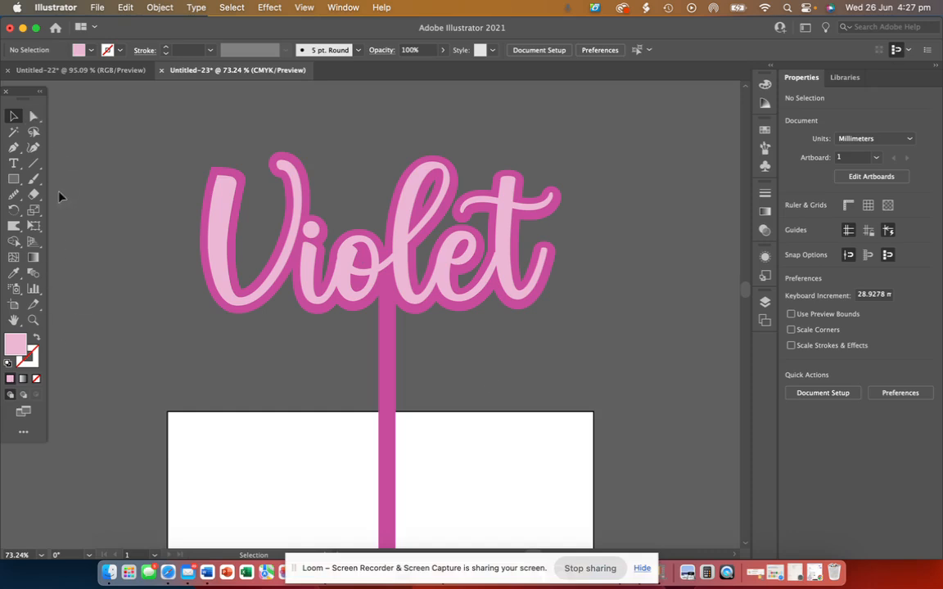
pyautogui.click(33, 116)
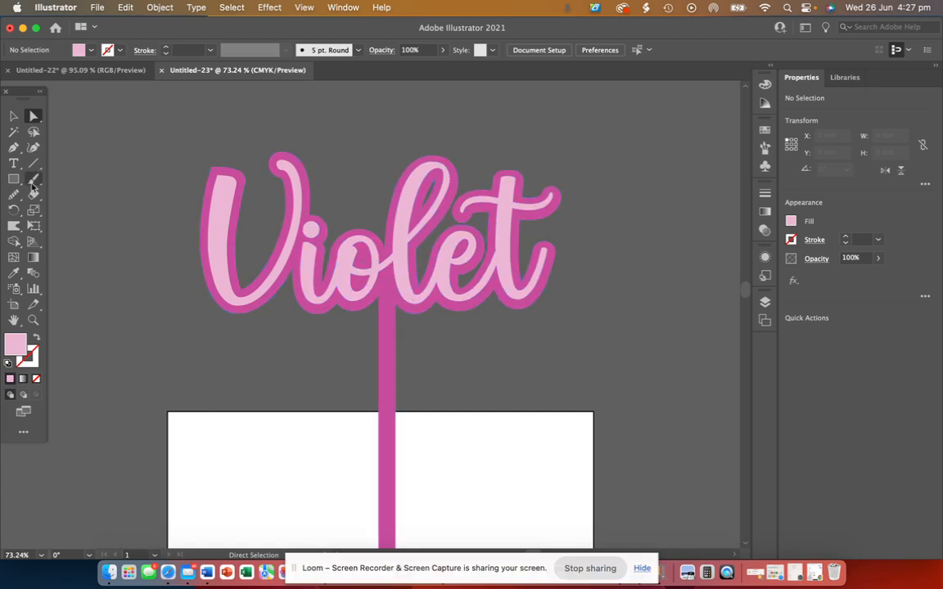
pyautogui.click(14, 116)
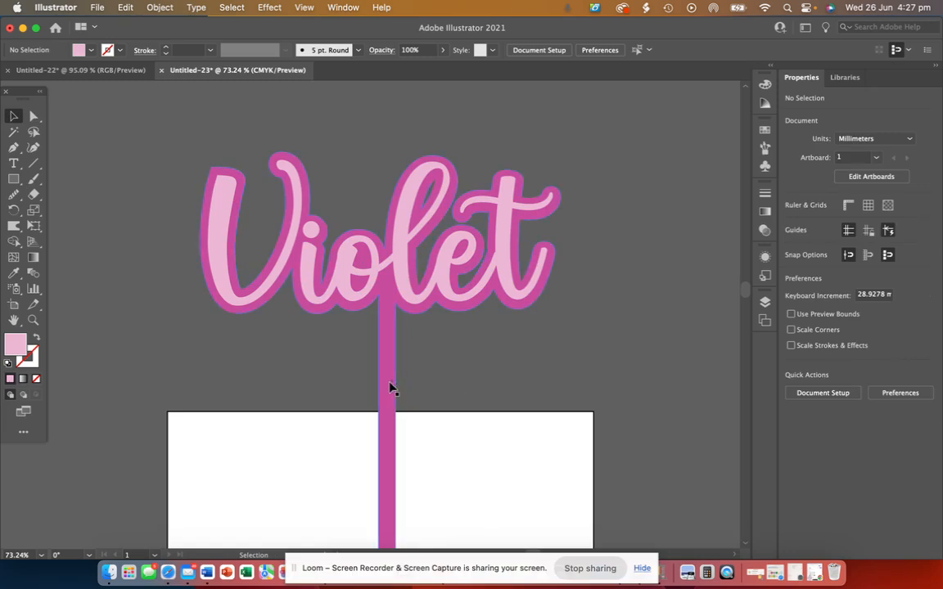
pyautogui.scroll(1, 380, 384)
pyautogui.scroll(-3, 380, 385)
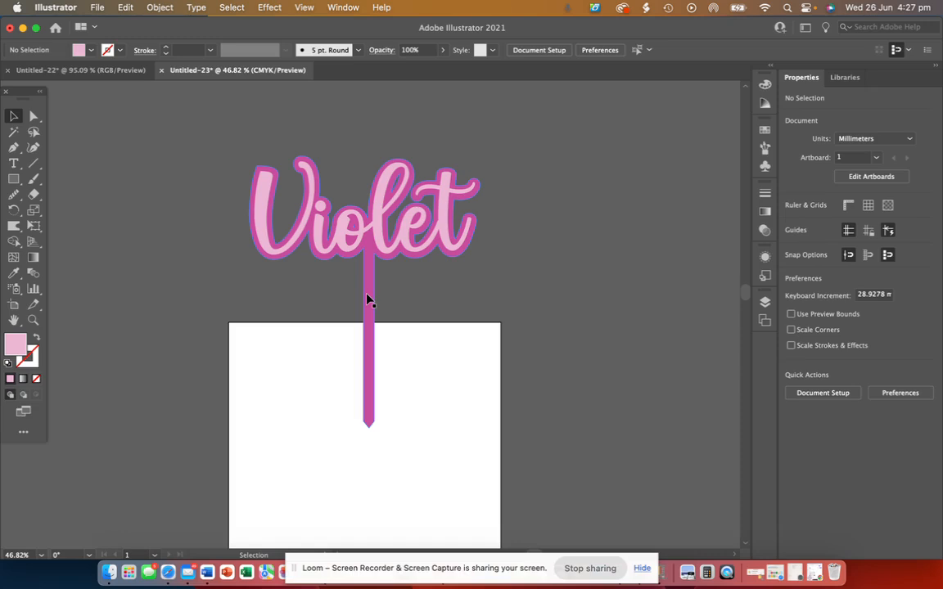
pyautogui.scroll(5, 473, 217)
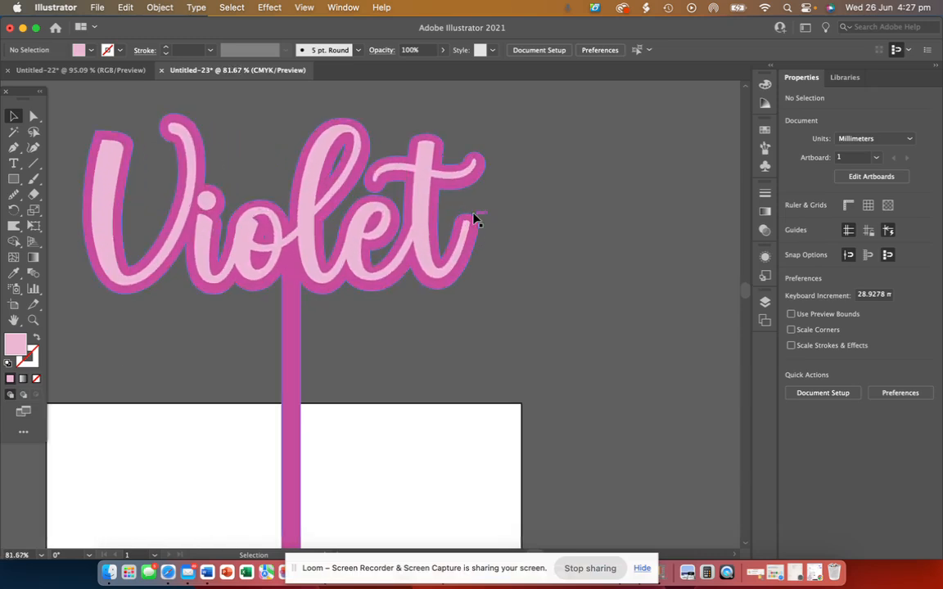
pyautogui.hscroll(-4, 473, 218)
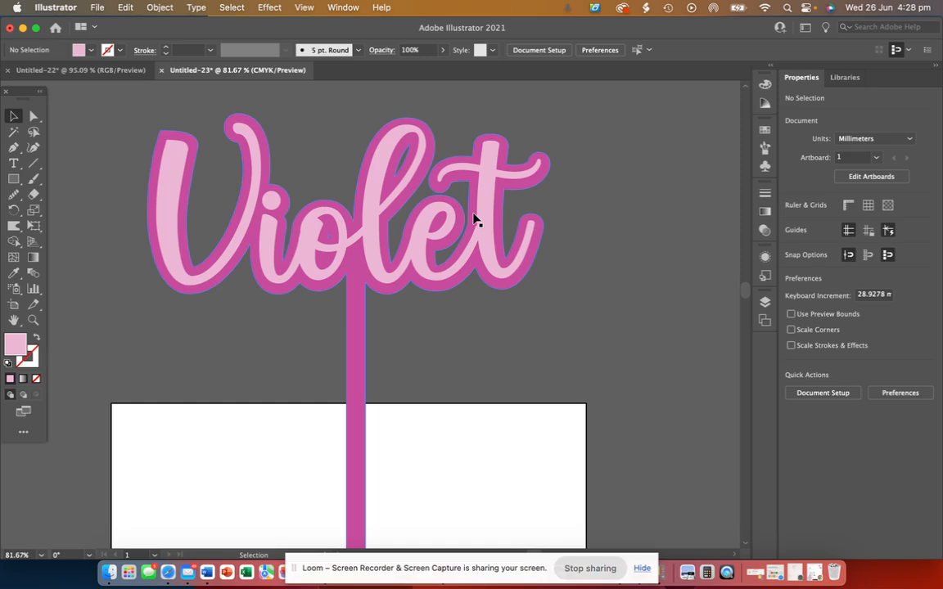
pyautogui.scroll(-2, 416, 327)
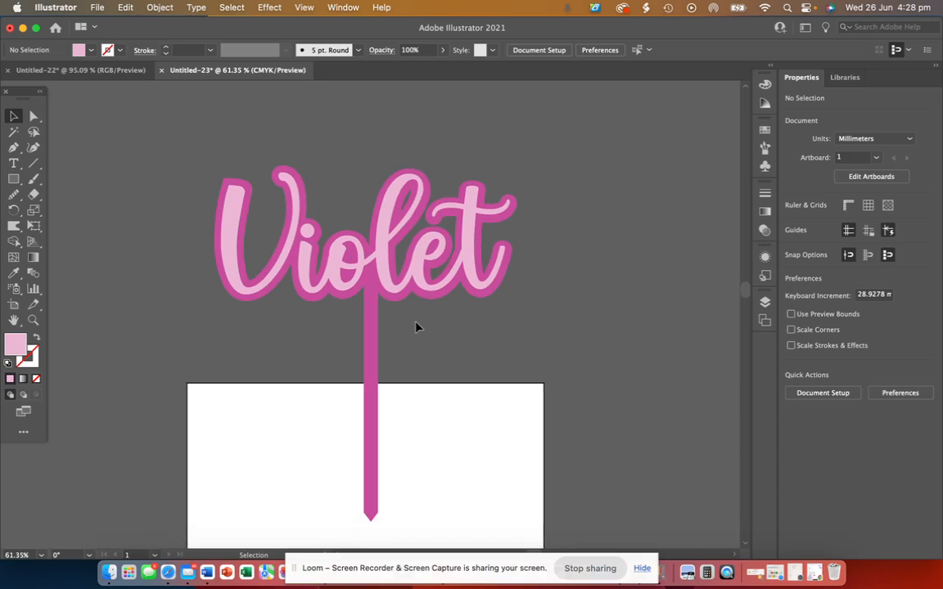
# Step: Isolate the group and select the magenta backing with its pointed bar
pyautogui.click(377, 338)
pyautogui.doubleClick(376, 338)
pyautogui.moveTo(373, 337)
pyautogui.mouseDown()
pyautogui.moveTo(372, 326)
pyautogui.moveTo(585, 277)
pyautogui.moveTo(624, 385)
pyautogui.moveTo(251, 336)
pyautogui.moveTo(419, 385)
pyautogui.moveTo(359, 340)
pyautogui.moveTo(370, 335)
pyautogui.mouseUp()
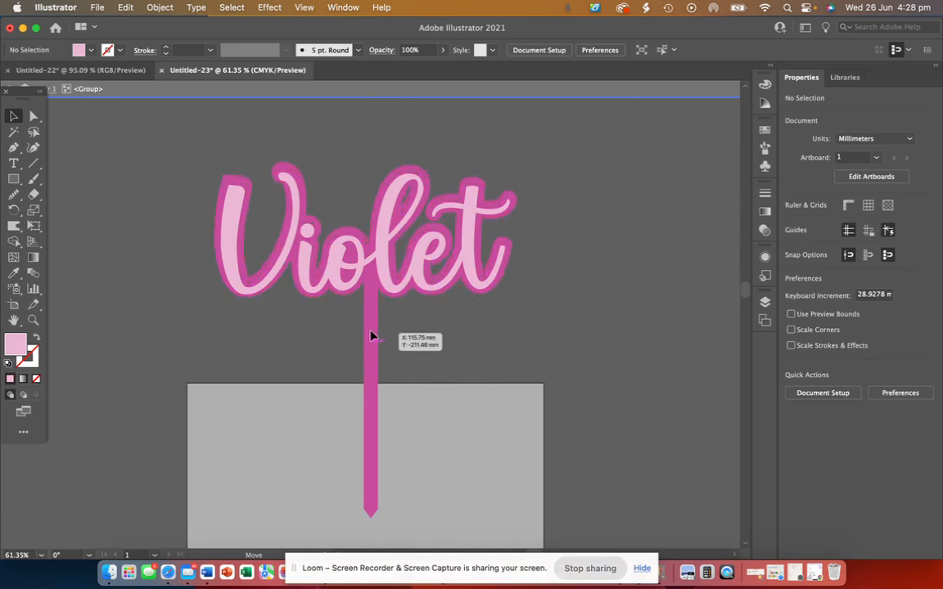
pyautogui.click(370, 336)
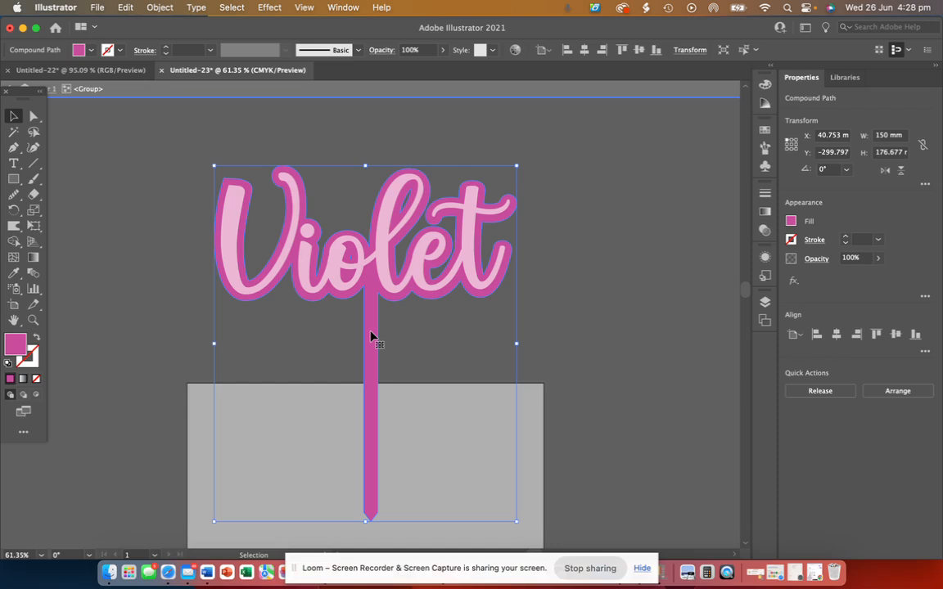